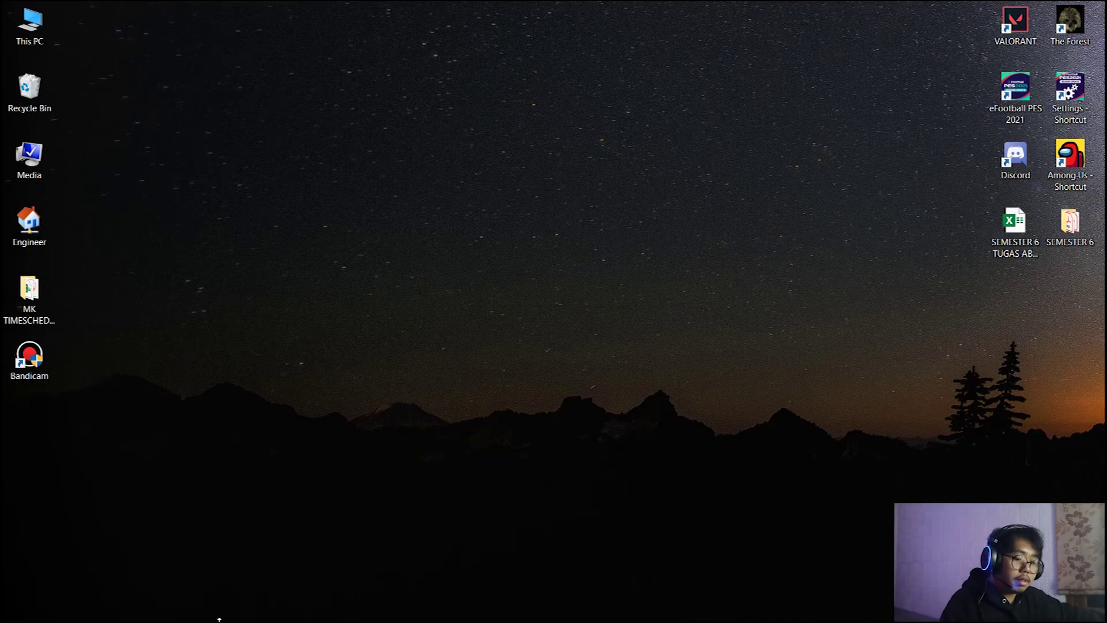
Switch to the Book1 workbook in Excel and bring the whole weekly schedule table into view
mouse_move(220, 621)
click(159, 615)
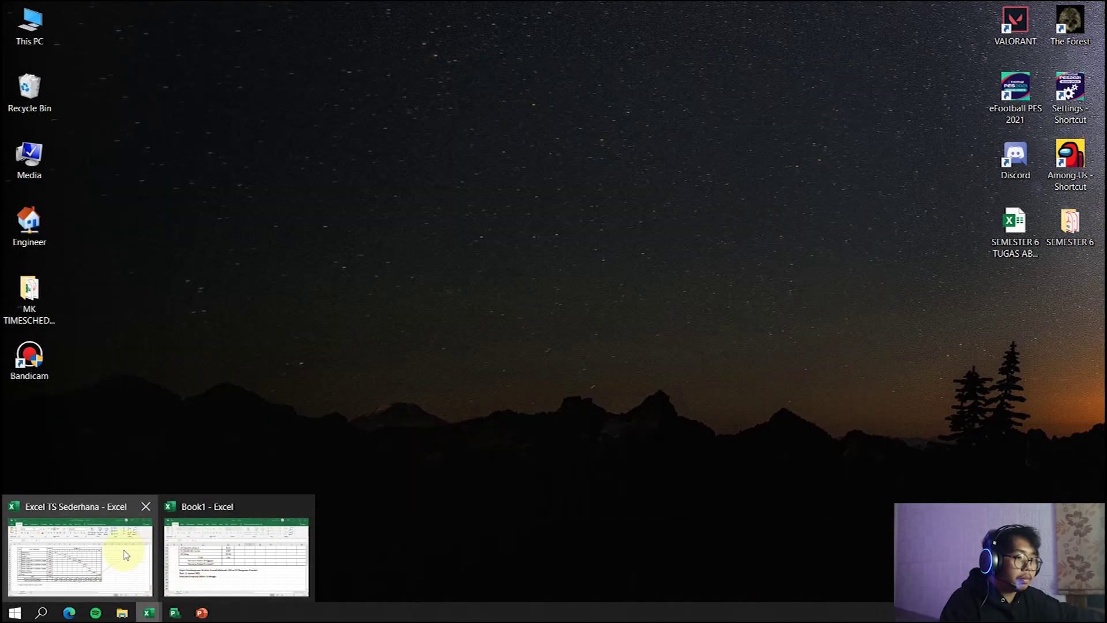
click(245, 557)
click(839, 74)
scroll(461, 358, up, 4)
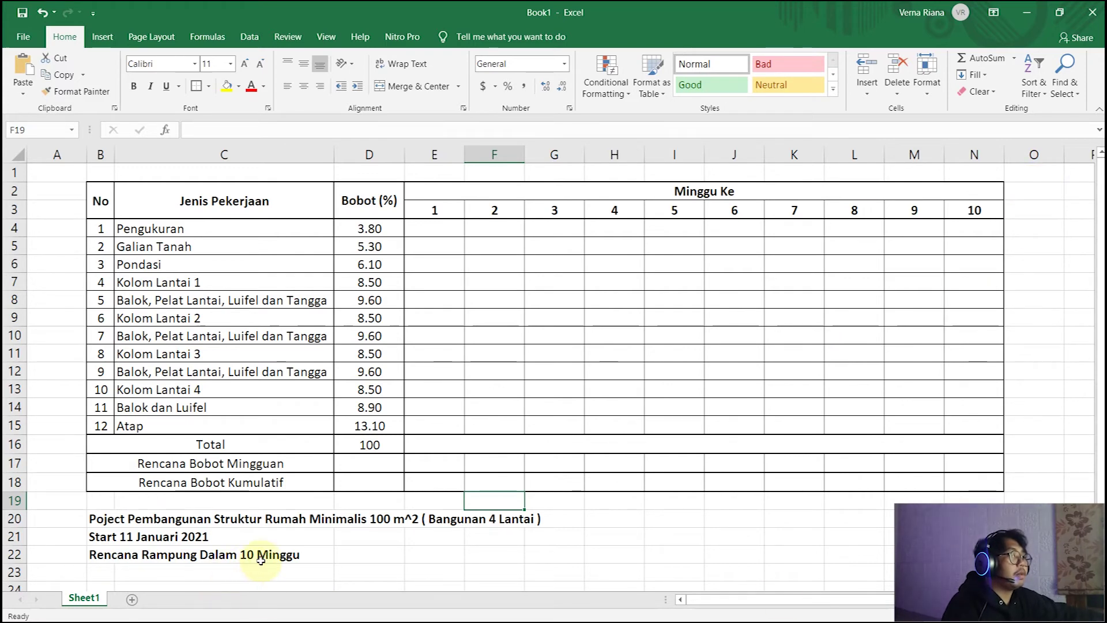
Examine the project description, start date and planned duration below the table, and the empty Minggu Ke grid
drag(94, 518, 531, 518)
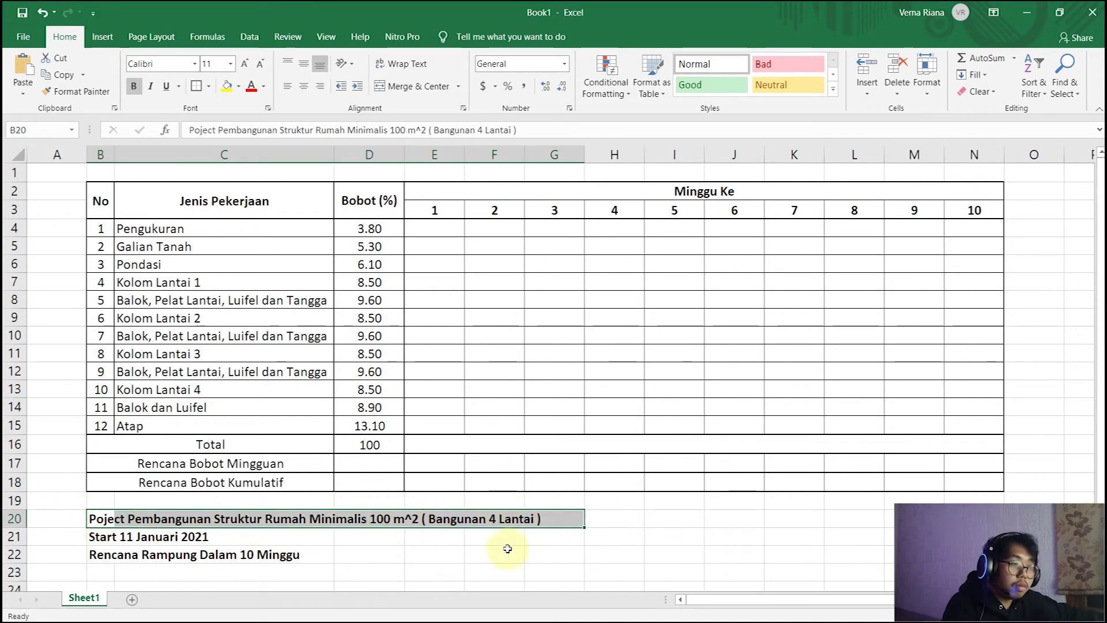
click(568, 553)
click(638, 540)
click(691, 528)
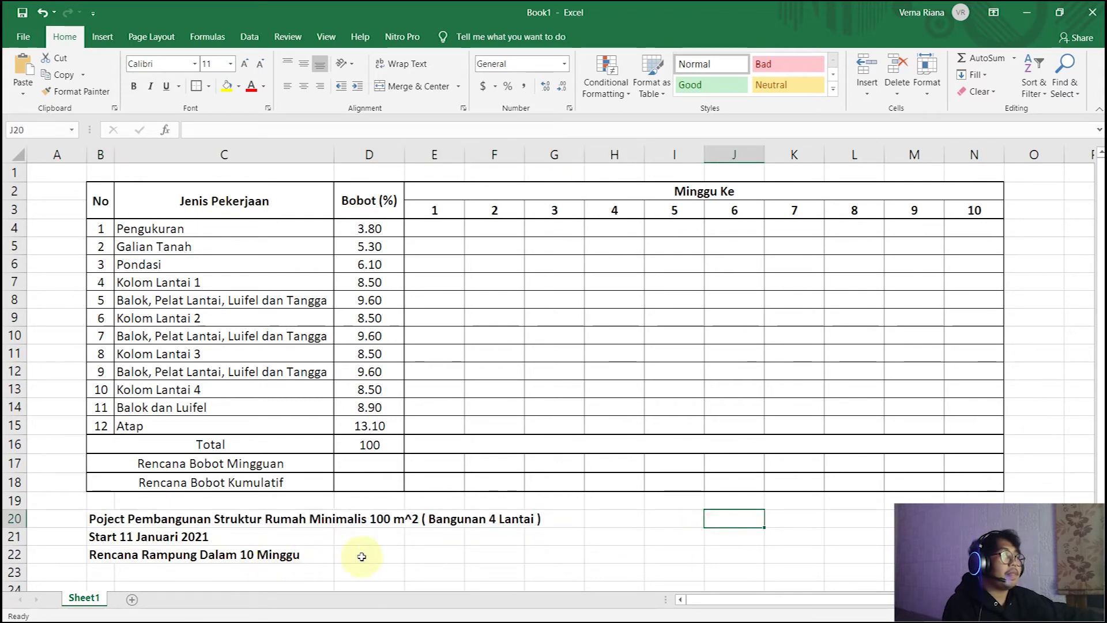
click(361, 556)
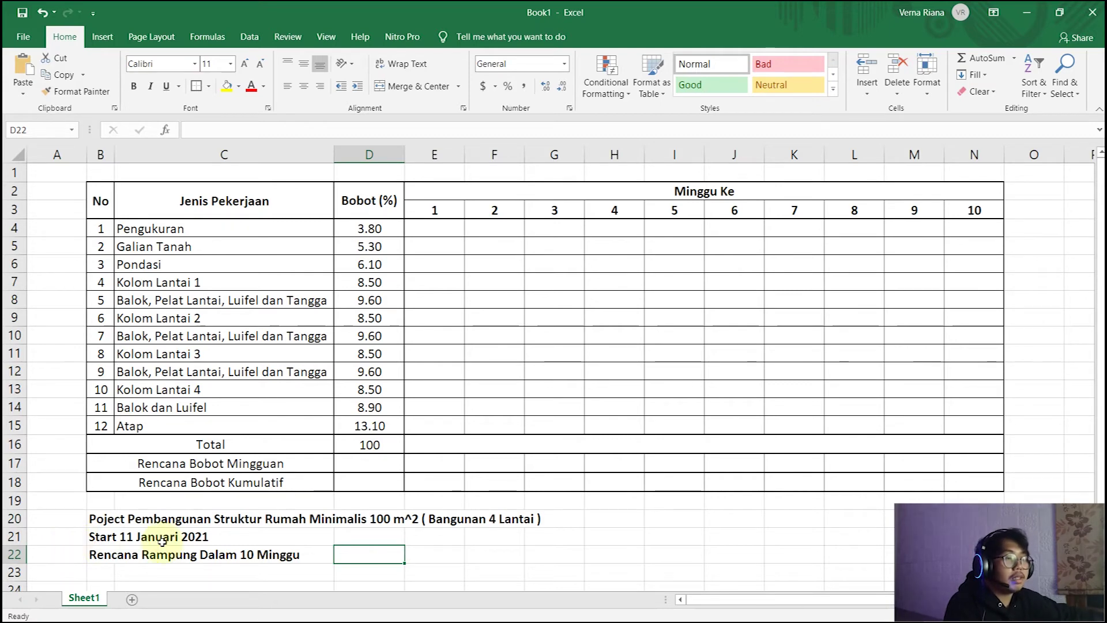
mouse_move(433, 230)
mouse_down()
mouse_move(786, 317)
mouse_move(970, 418)
mouse_move(1021, 371)
mouse_up()
click(1021, 371)
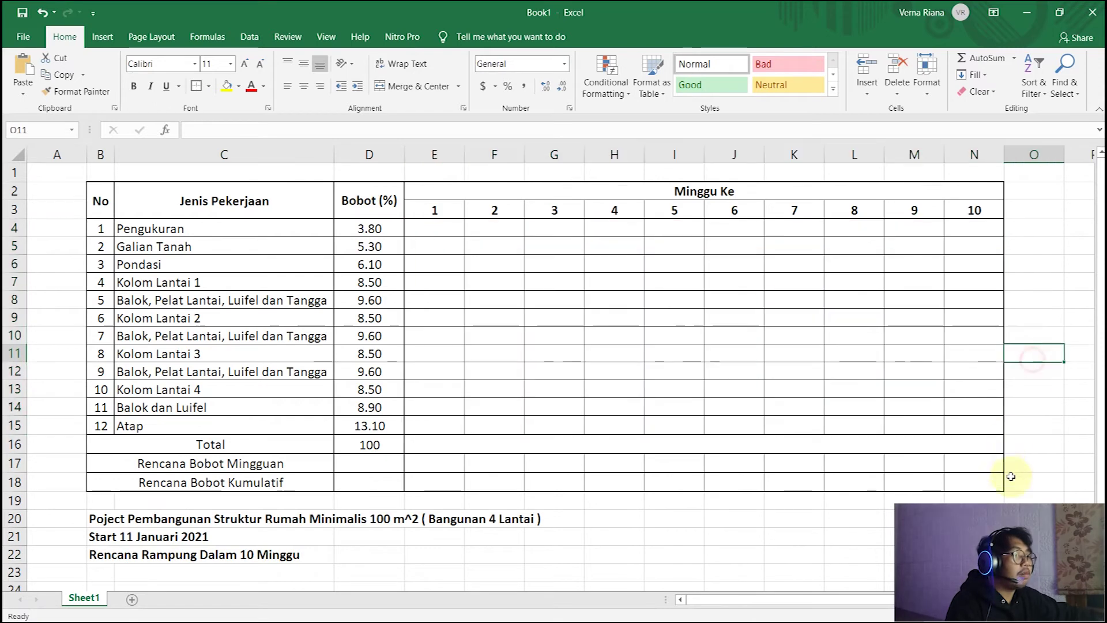
click(627, 557)
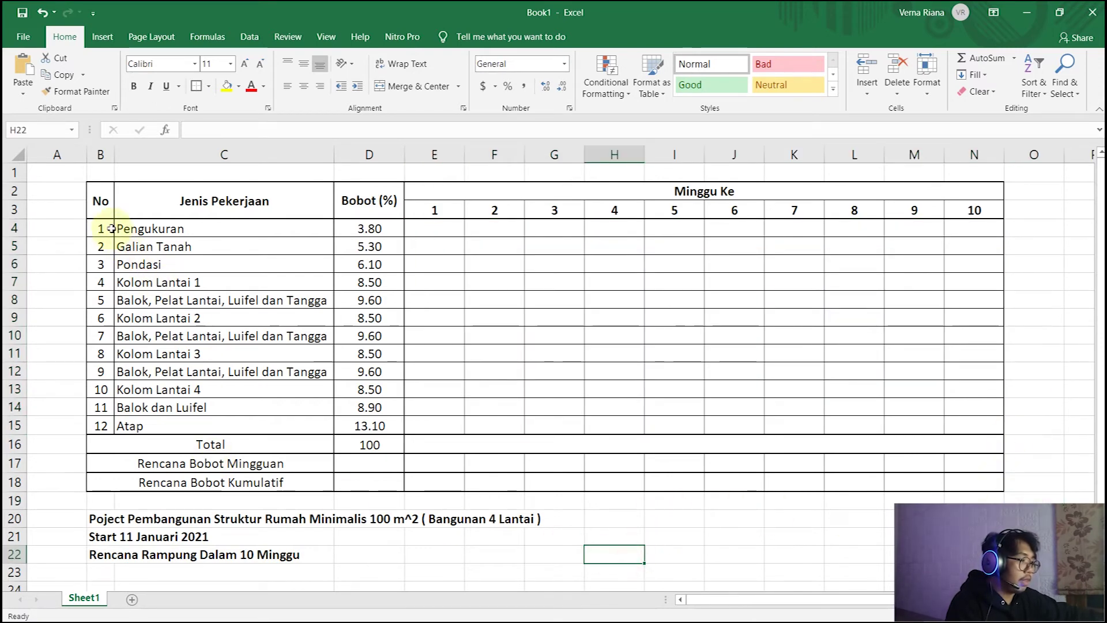
Review the work items under Jenis Pekerjaan, their weights under Bobot (%) and the formula in the Total row
mouse_move(136, 229)
mouse_down()
mouse_move(193, 317)
mouse_move(210, 425)
mouse_up()
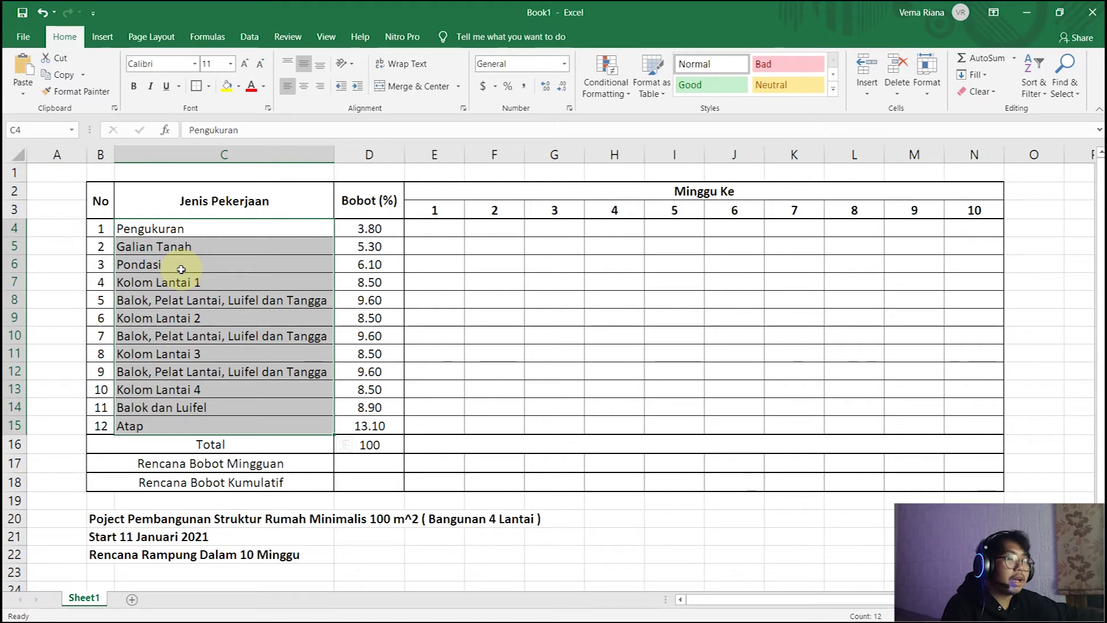
click(184, 316)
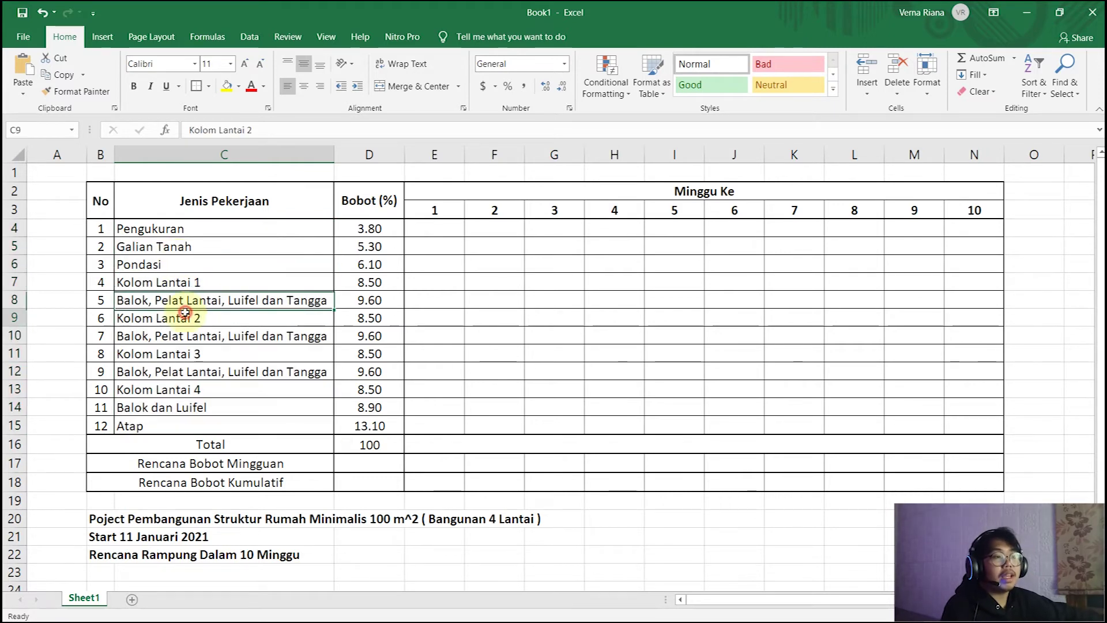
click(176, 228)
click(151, 247)
click(153, 265)
click(202, 283)
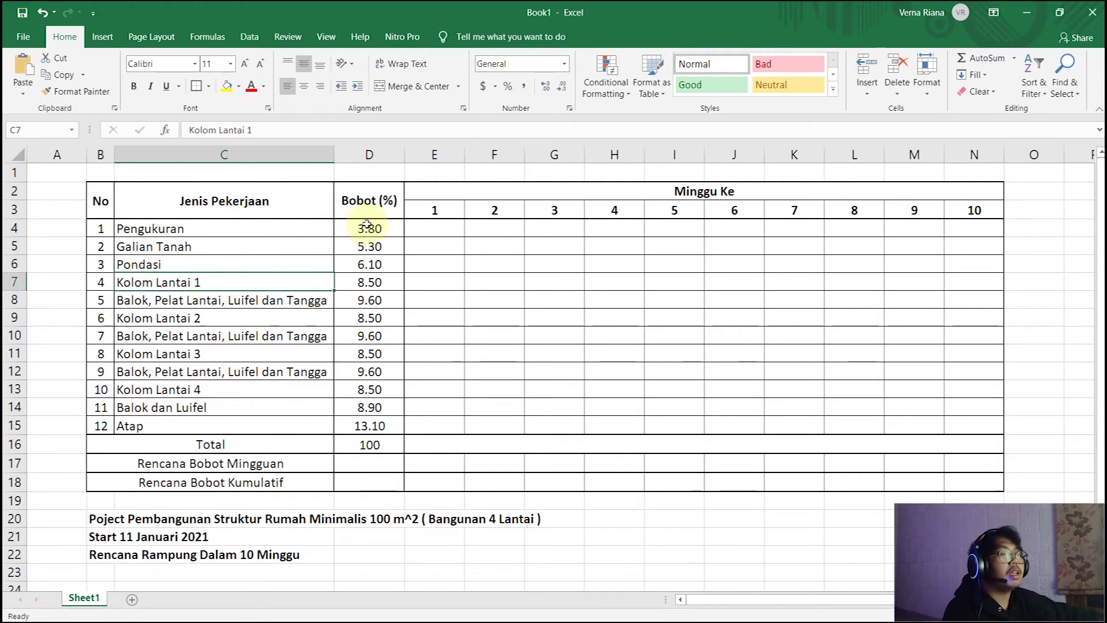
drag(385, 230, 372, 433)
click(353, 340)
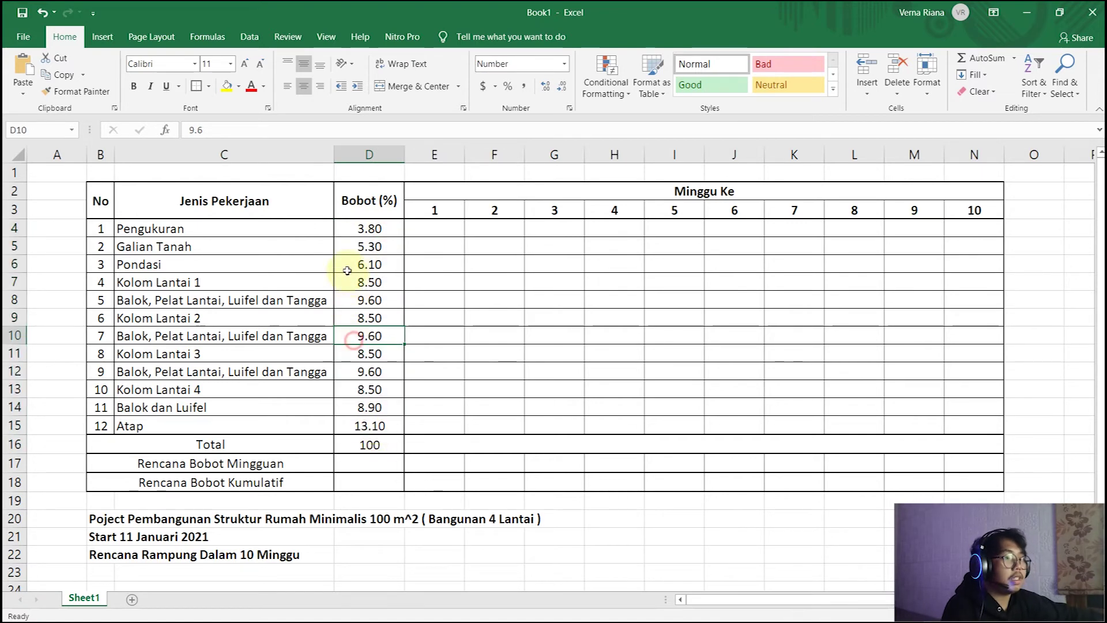
click(357, 229)
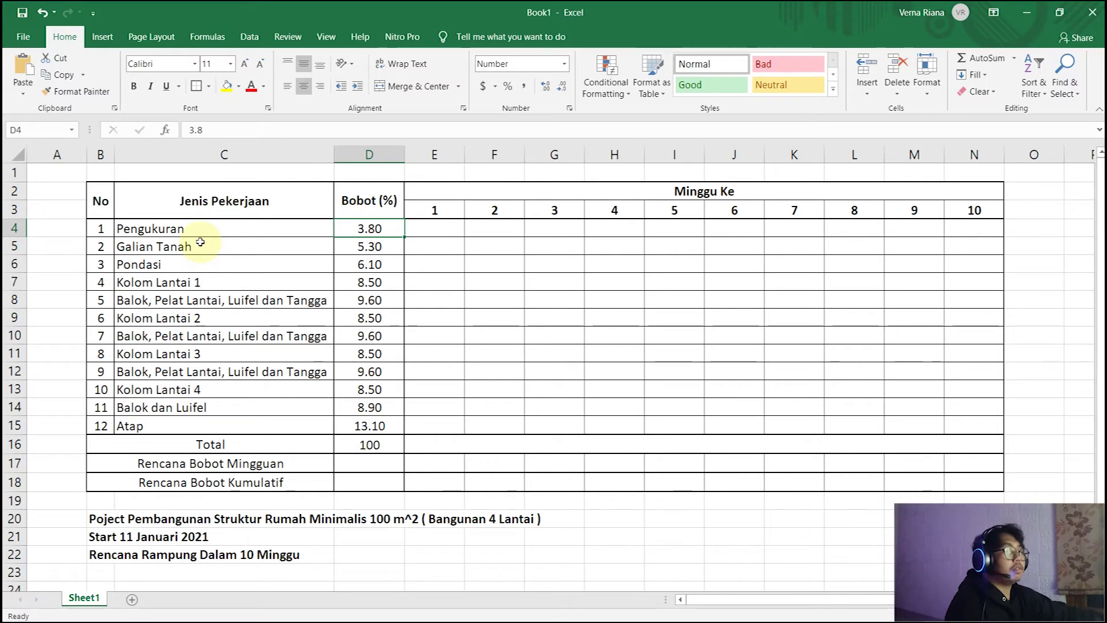
click(304, 299)
click(383, 498)
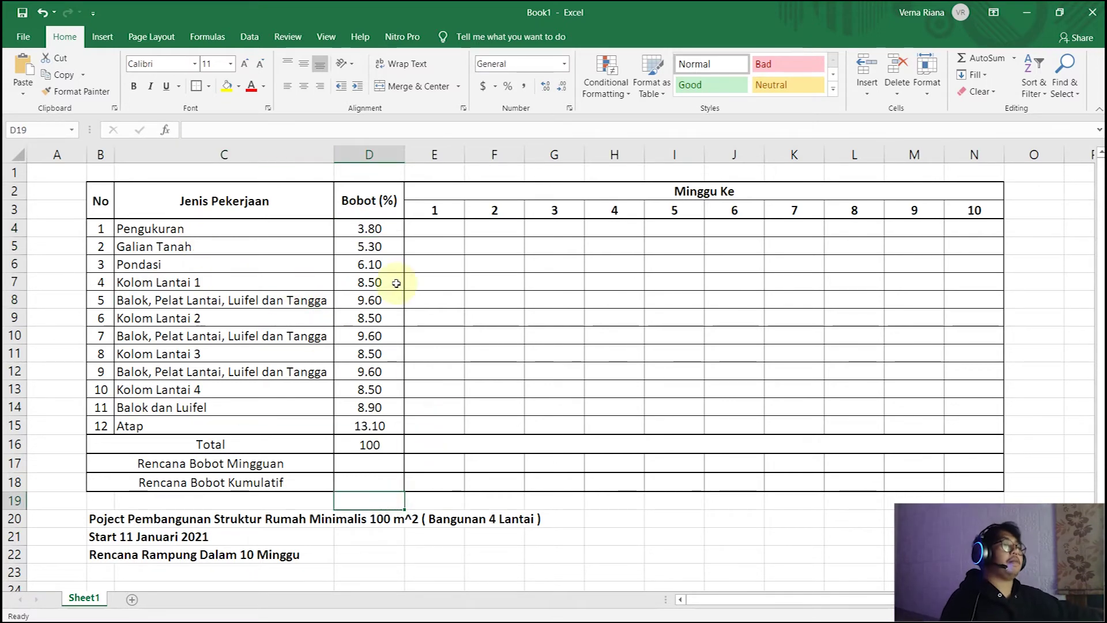
click(380, 444)
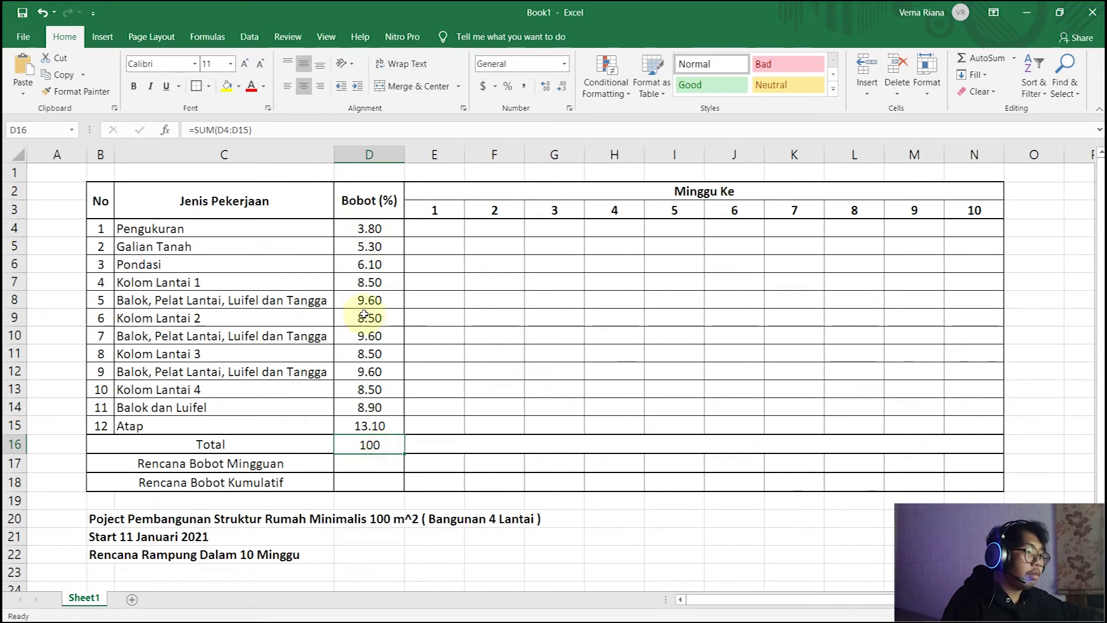
click(212, 228)
click(369, 227)
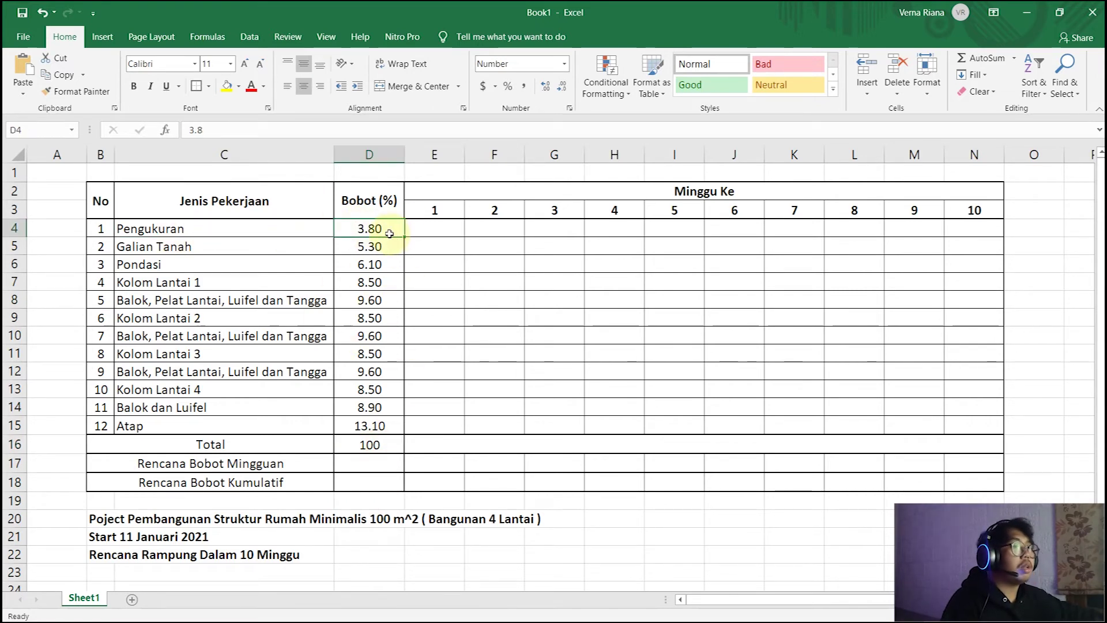
click(368, 426)
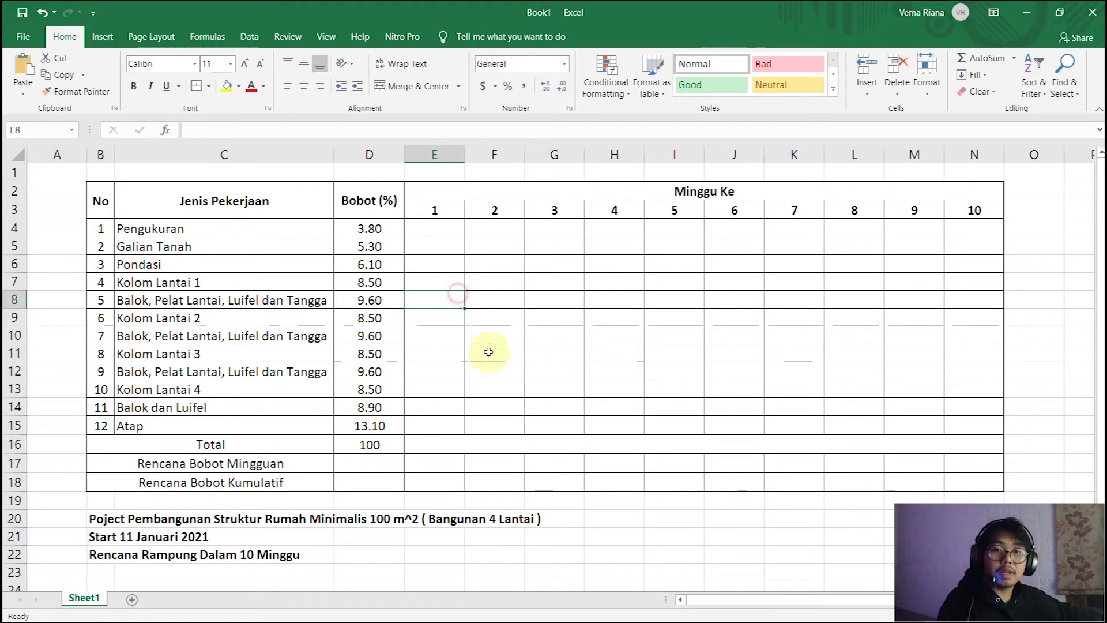
click(493, 370)
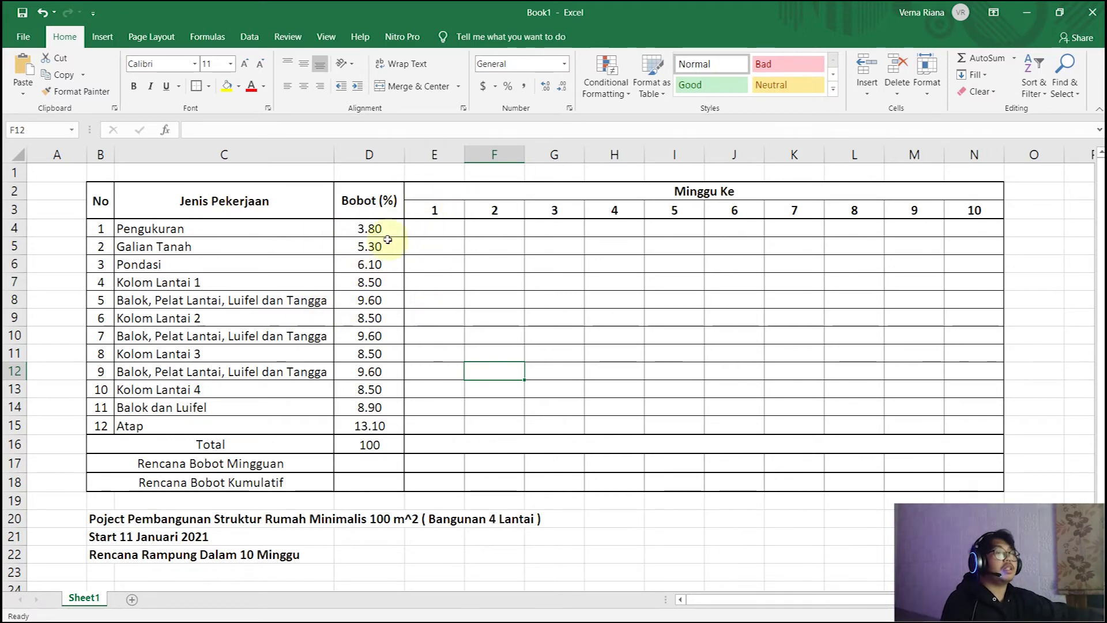
Enter 3.8 for Pengukuran in week 1 (cell E4)
click(434, 230)
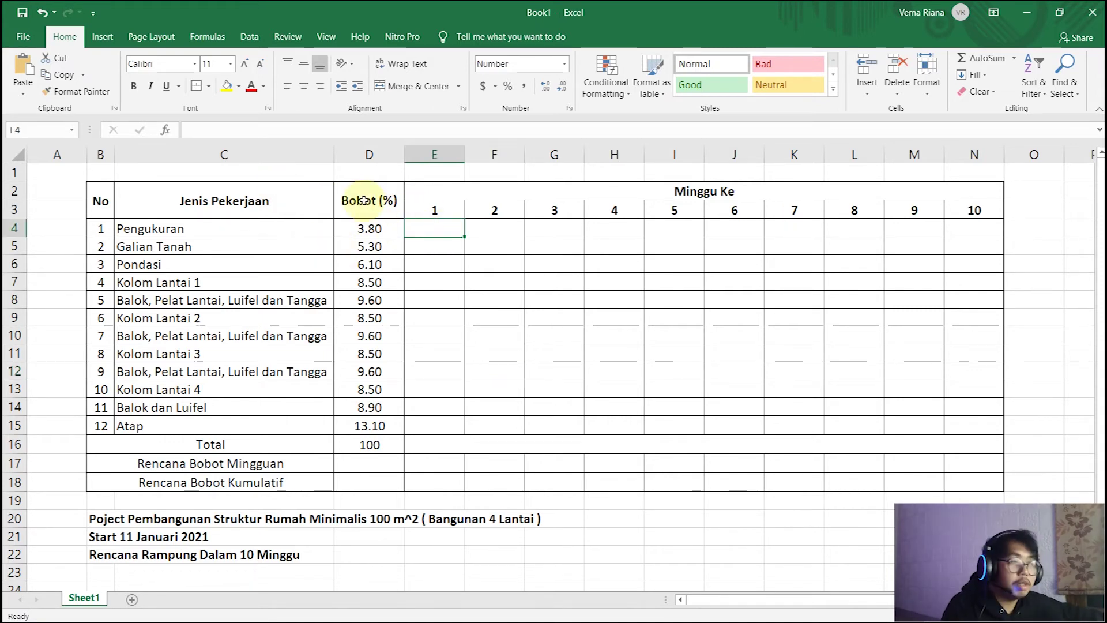
click(435, 228)
text(3.8)
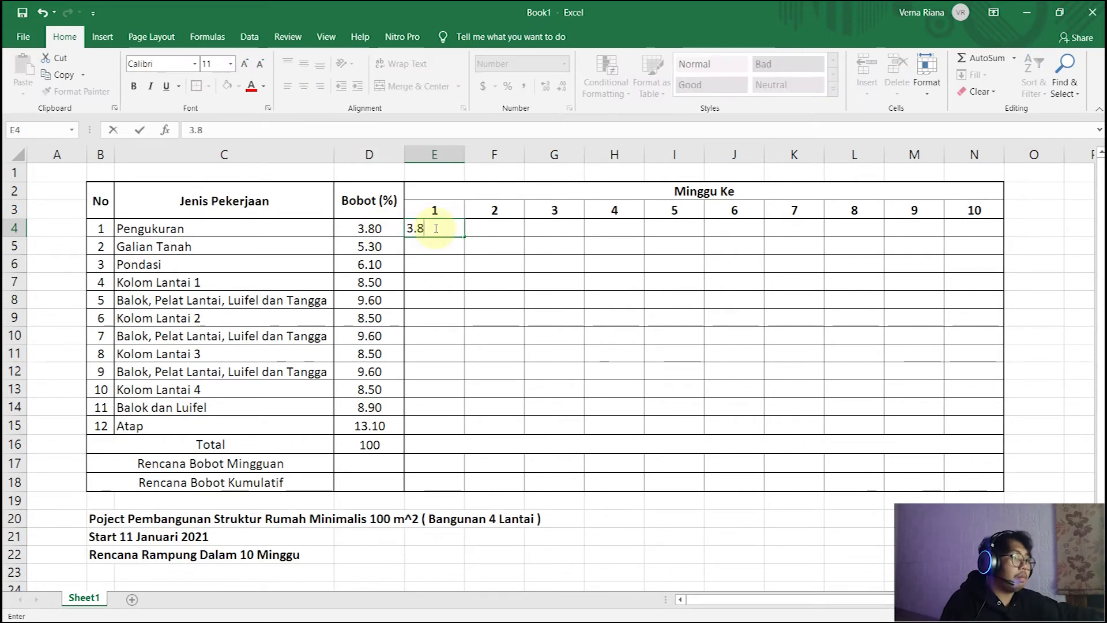
key(Return)
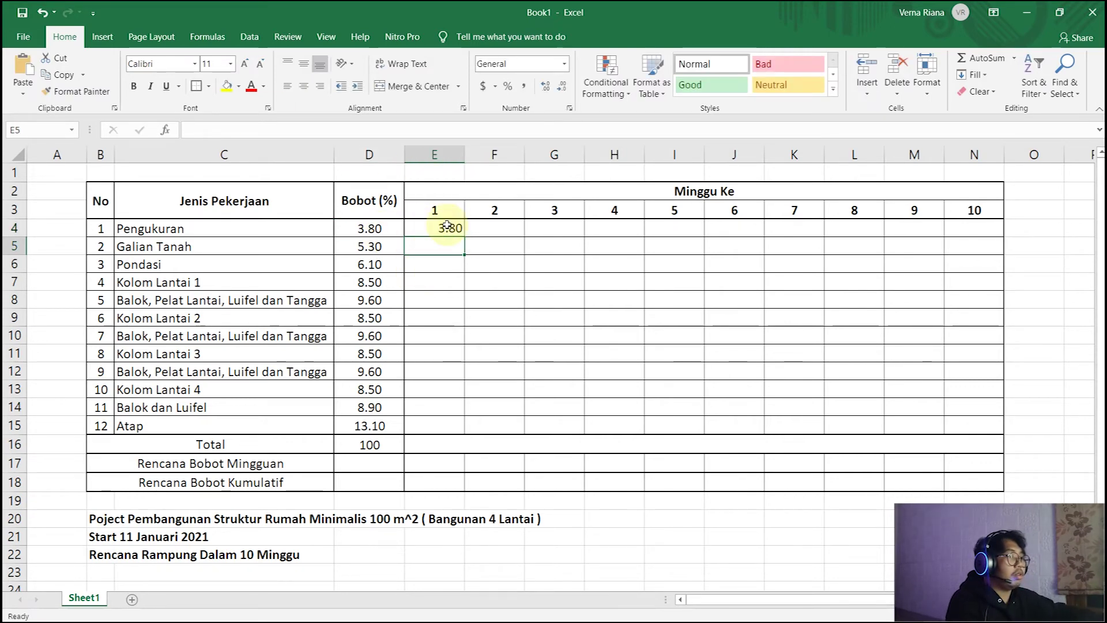
click(451, 228)
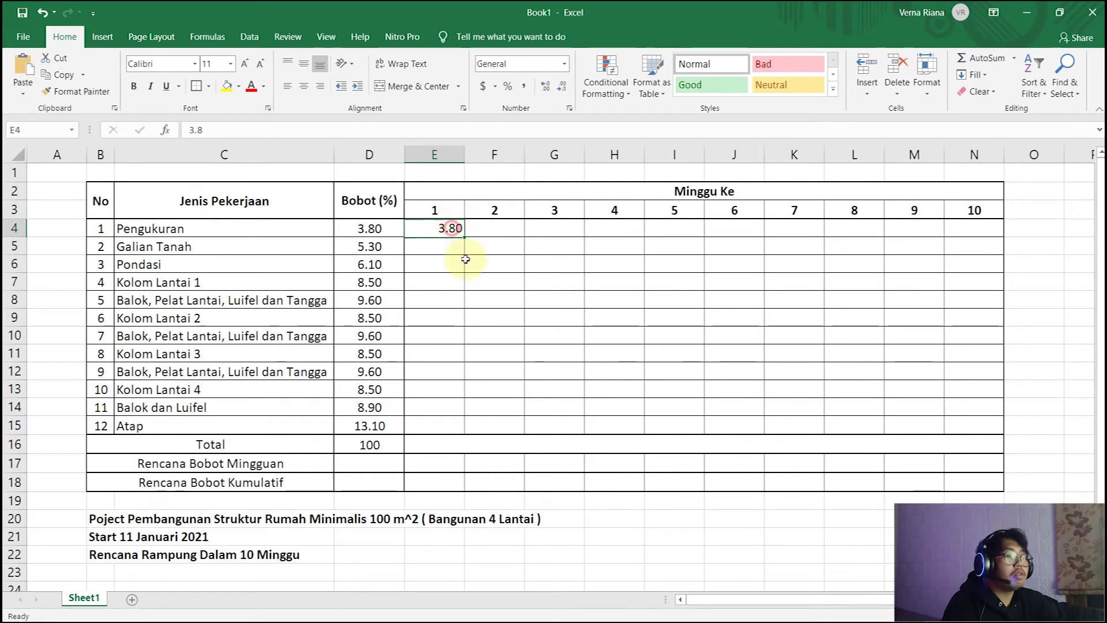
click(502, 333)
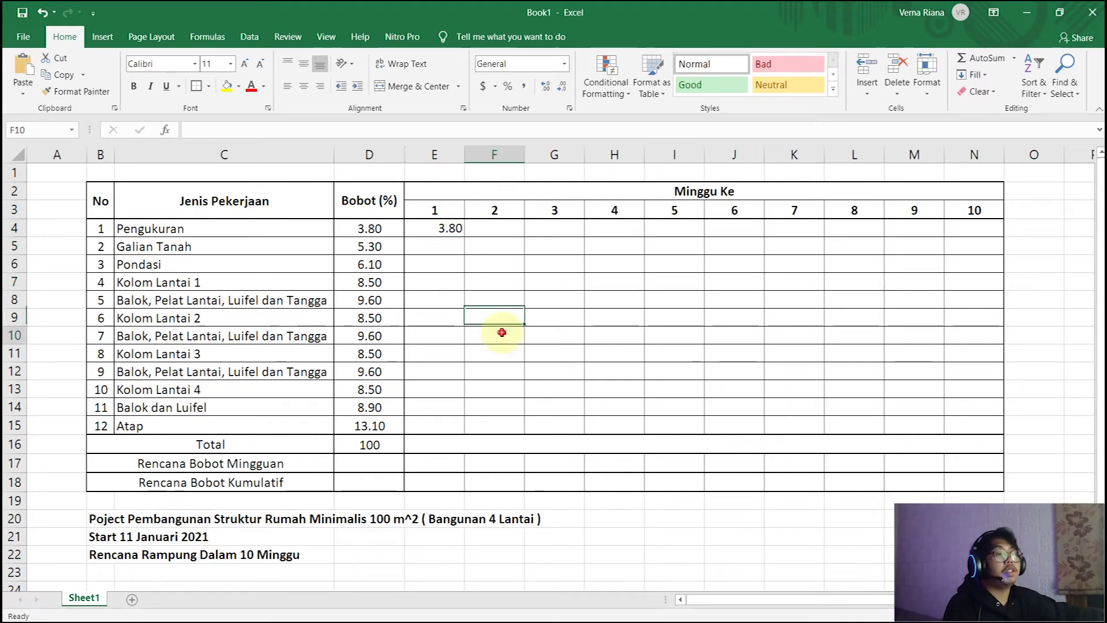
Fill the Pengukuran week 1 cell E4 with the gold theme colour
click(427, 227)
click(239, 93)
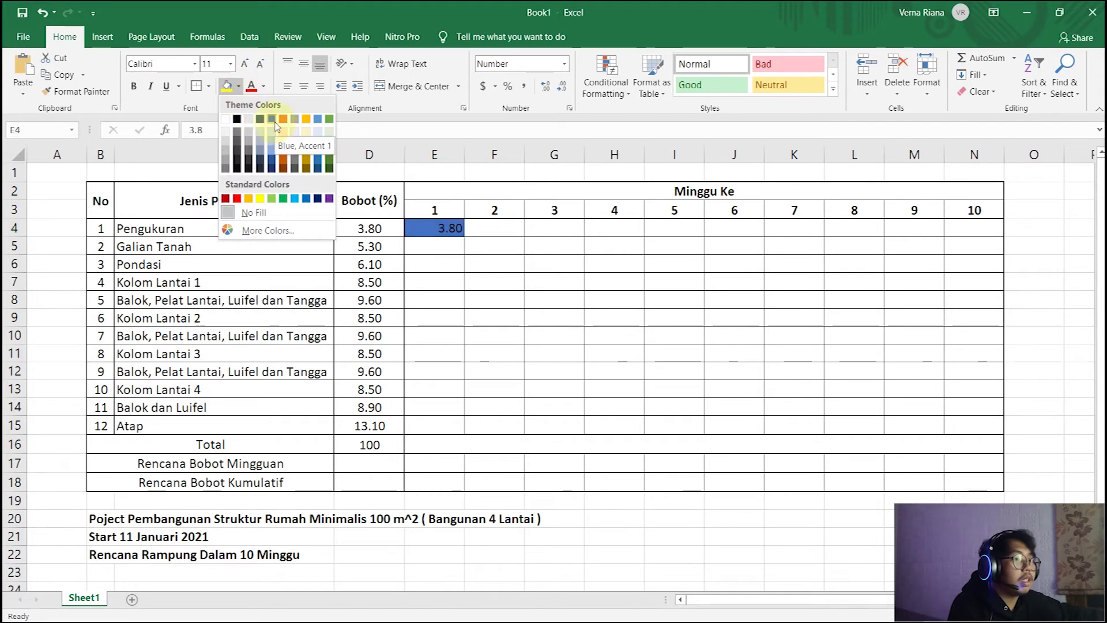
click(306, 119)
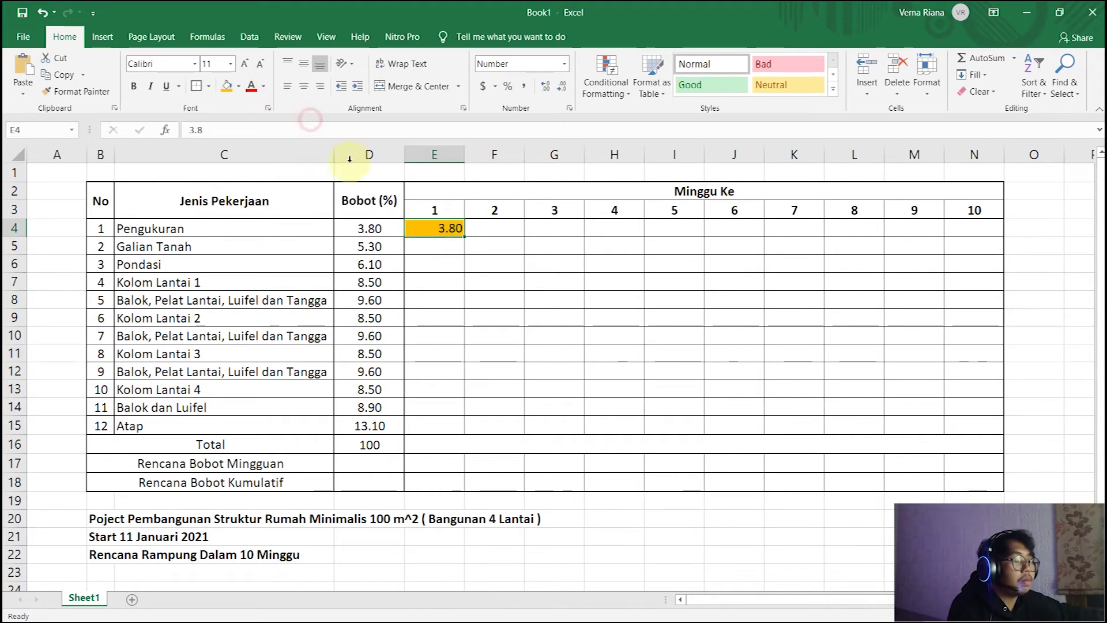
click(491, 312)
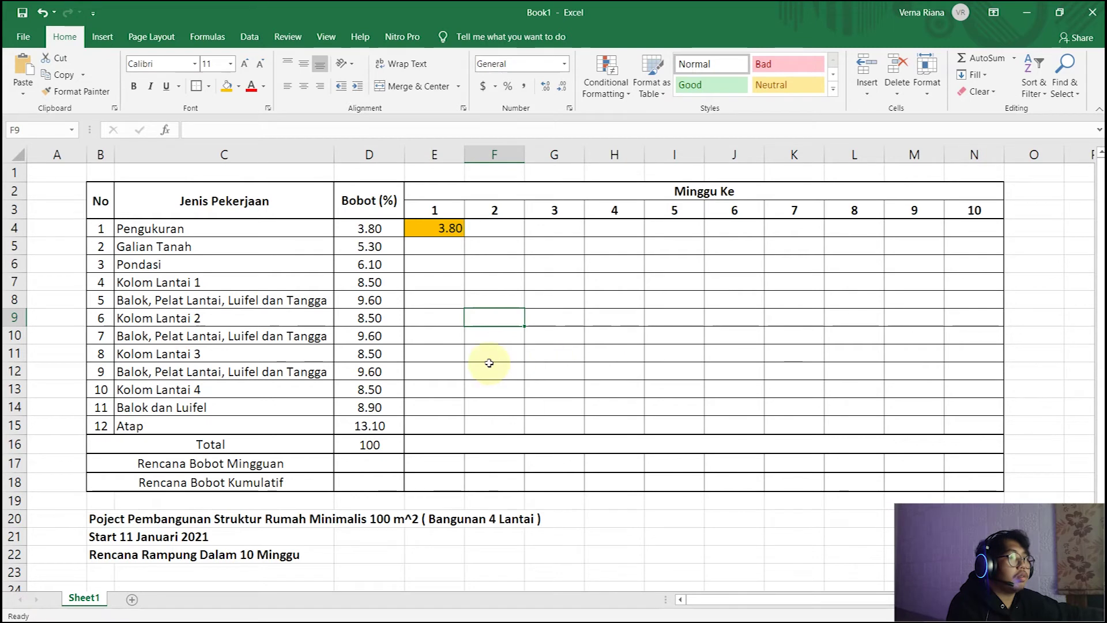
Schedule Galian Tanah over weeks 2 and 3 by filling cells F5:G5 with the same gold colour
click(188, 246)
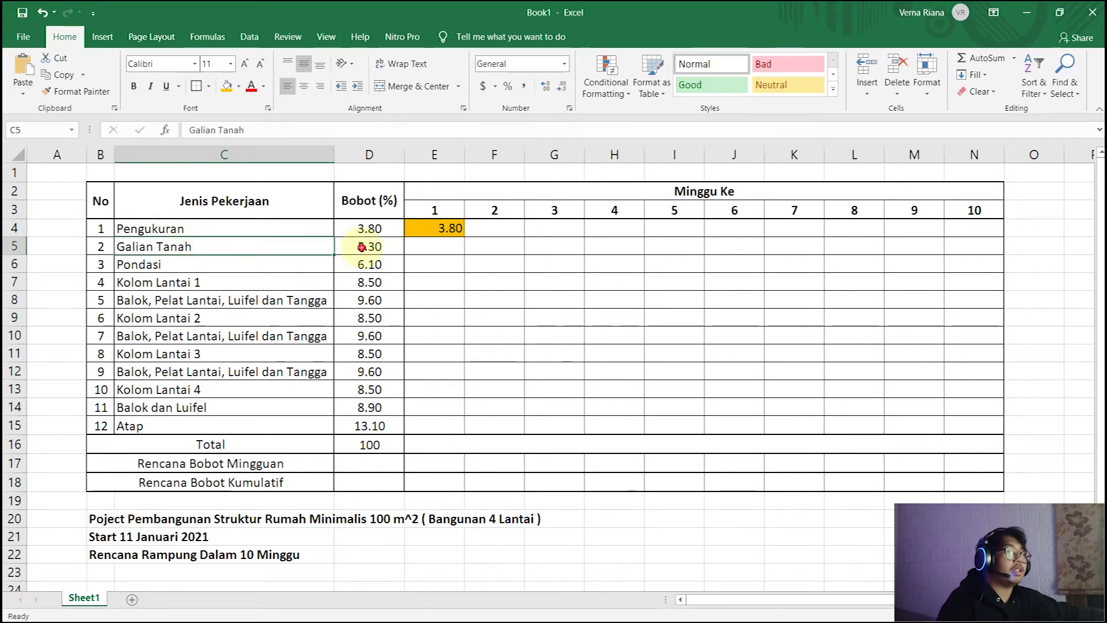
click(361, 247)
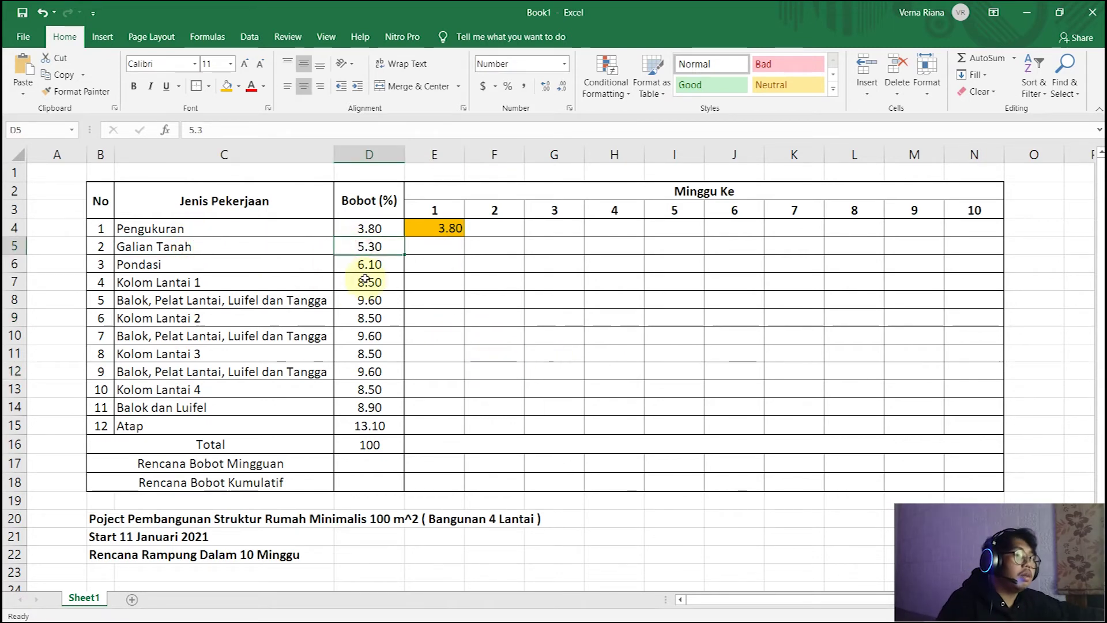
click(487, 250)
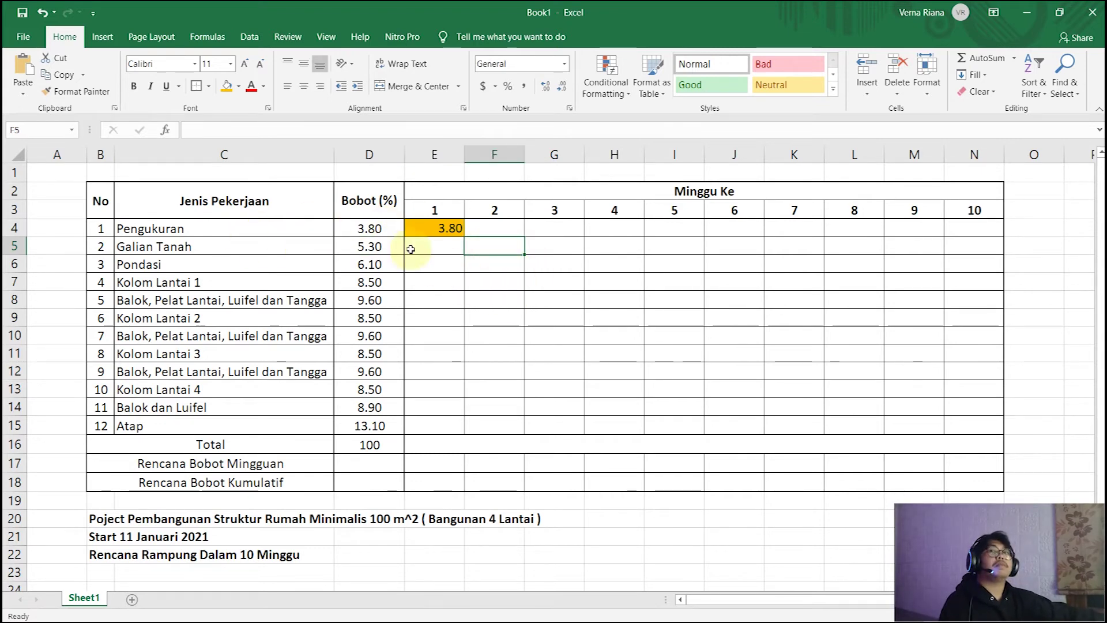
click(481, 267)
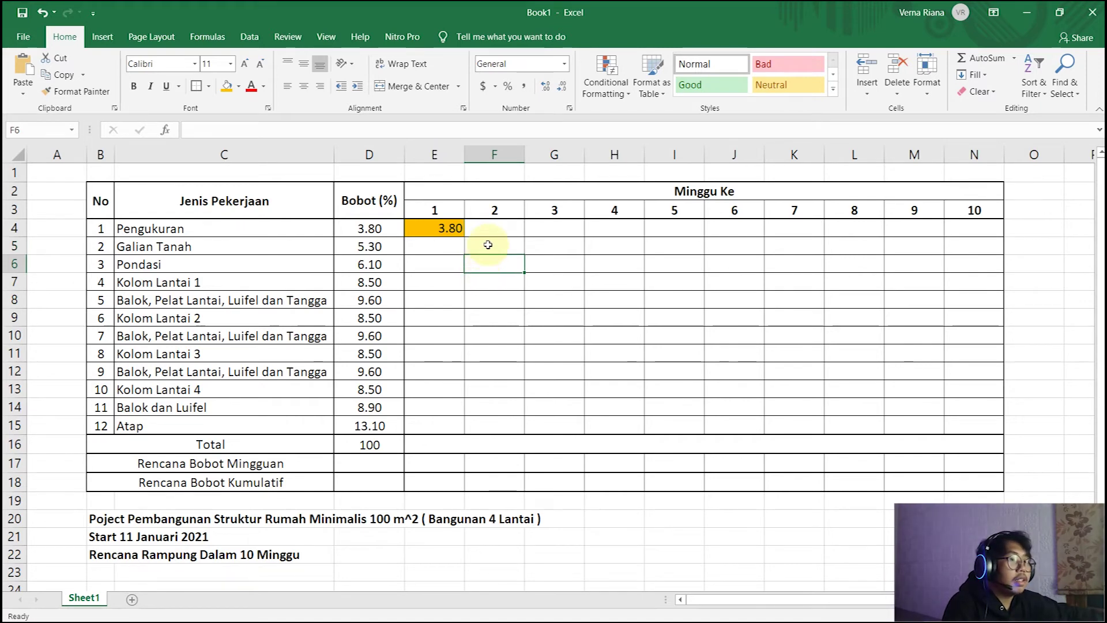
click(488, 245)
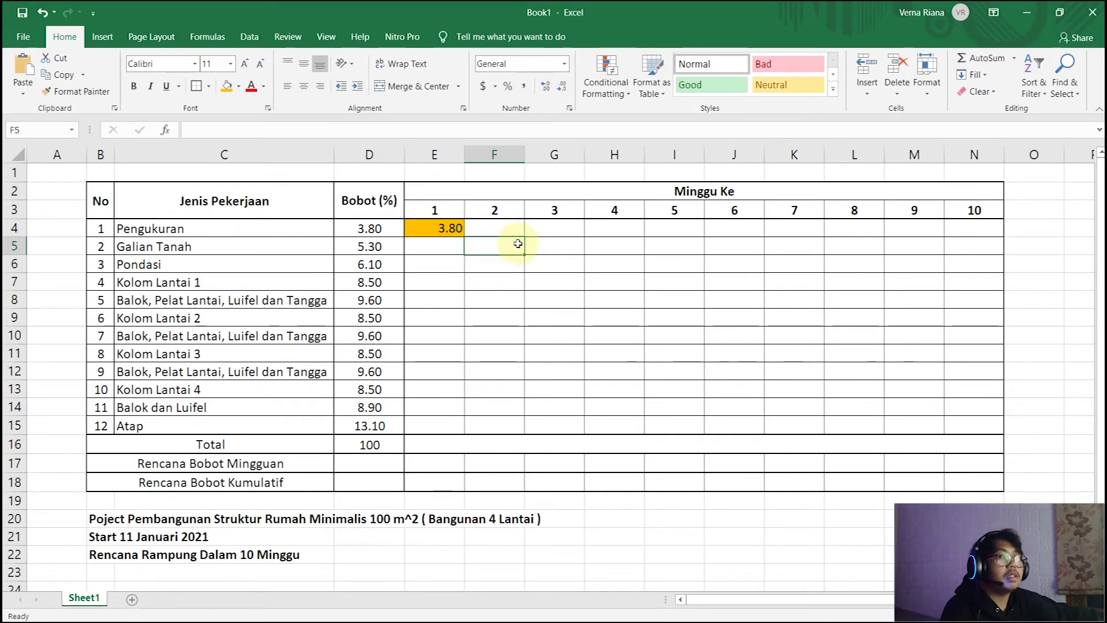
drag(517, 243, 546, 252)
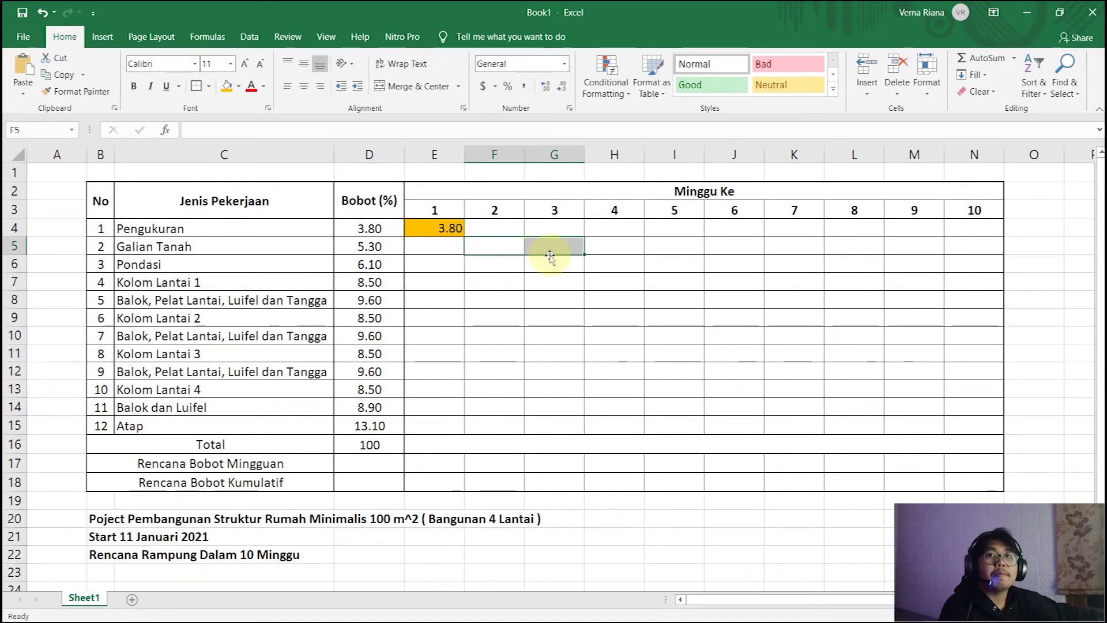
click(231, 88)
click(496, 312)
Enter the formula =D5/2 in cell F5 to assign half of the Galian Tanah weight to week 2
click(372, 248)
click(495, 250)
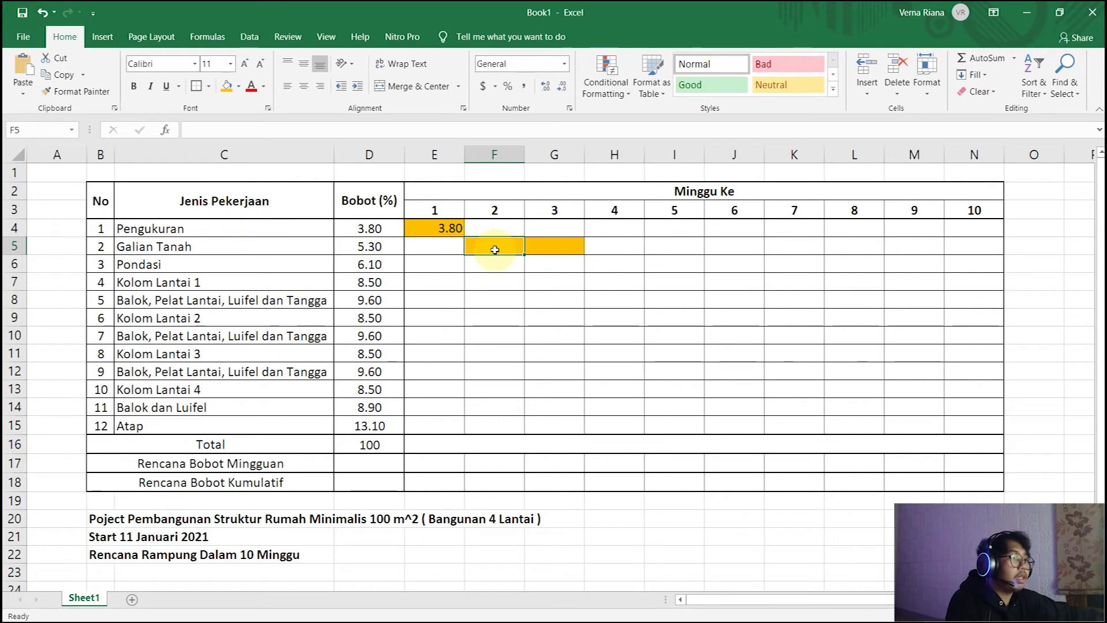
text(=)
click(388, 243)
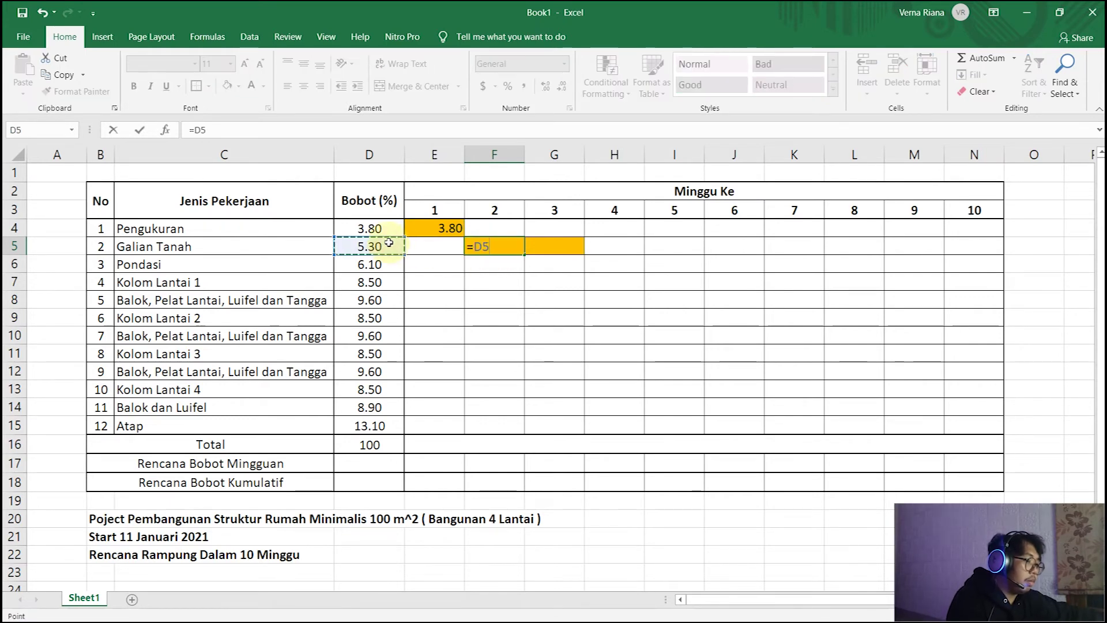
text(/2)
key(Return)
Enter the formula =F5 in cell G5 so week 3 of Galian Tanah takes the same weight as week 2
click(554, 244)
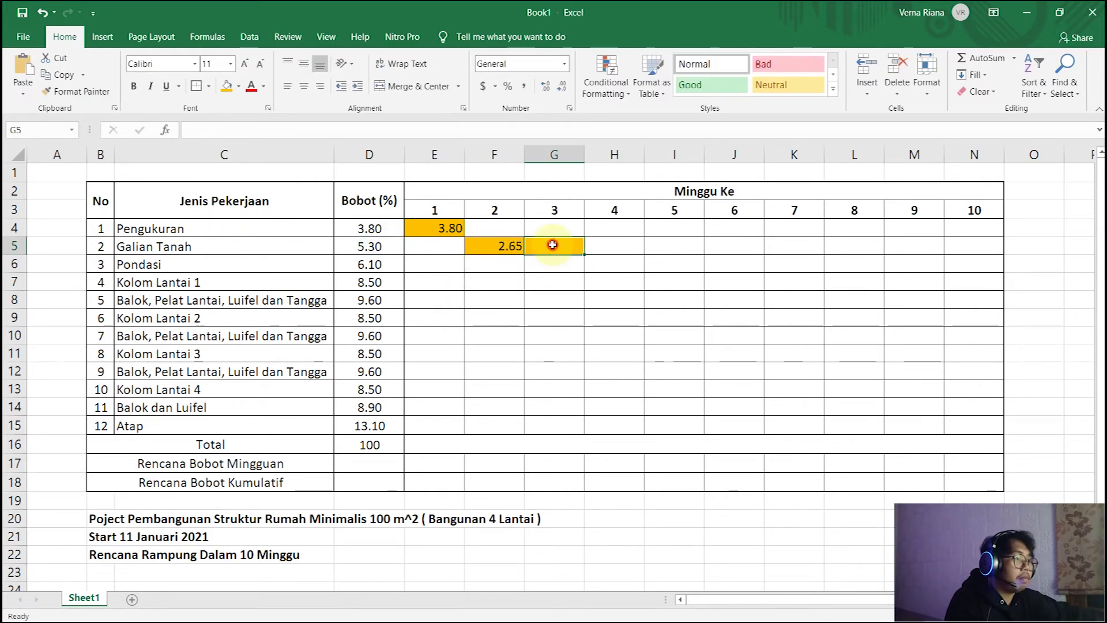
text(=)
click(494, 245)
key(Return)
click(573, 312)
click(558, 266)
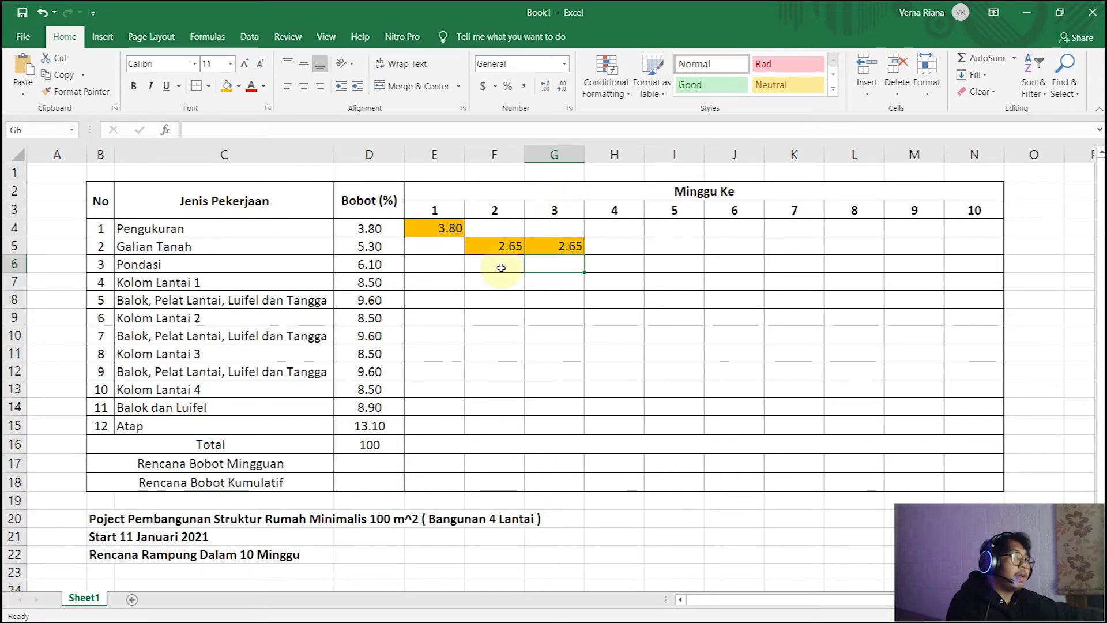
Split the Pondasi weight over weeks 3 and 4 by entering =D6/2 in G6 and =G6 in H6
text(=)
click(384, 265)
text(/2)
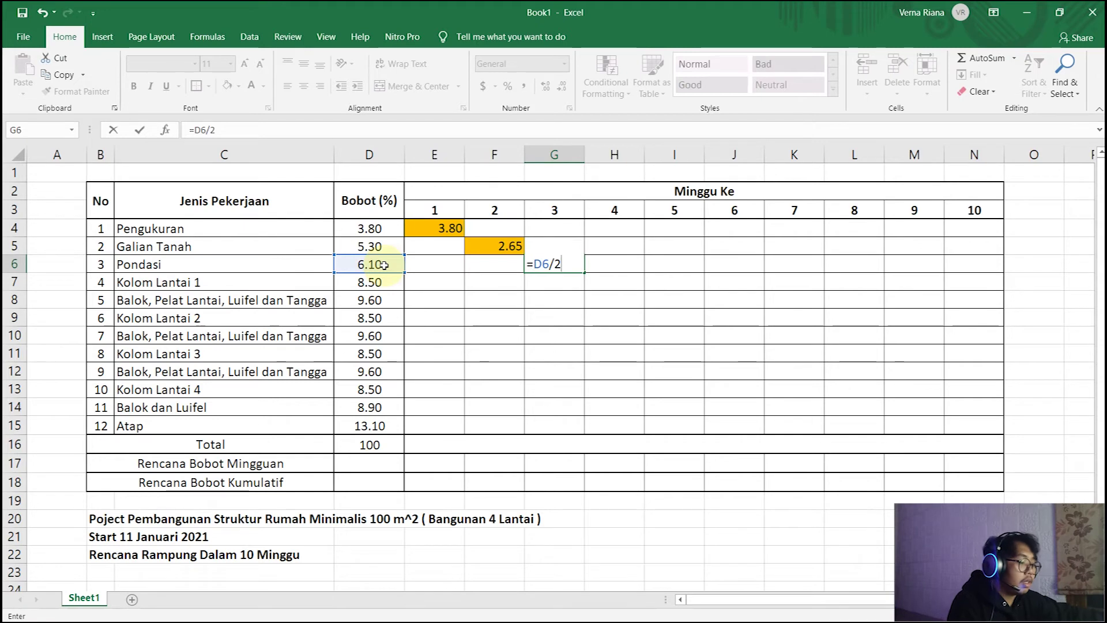
key(Return)
click(607, 261)
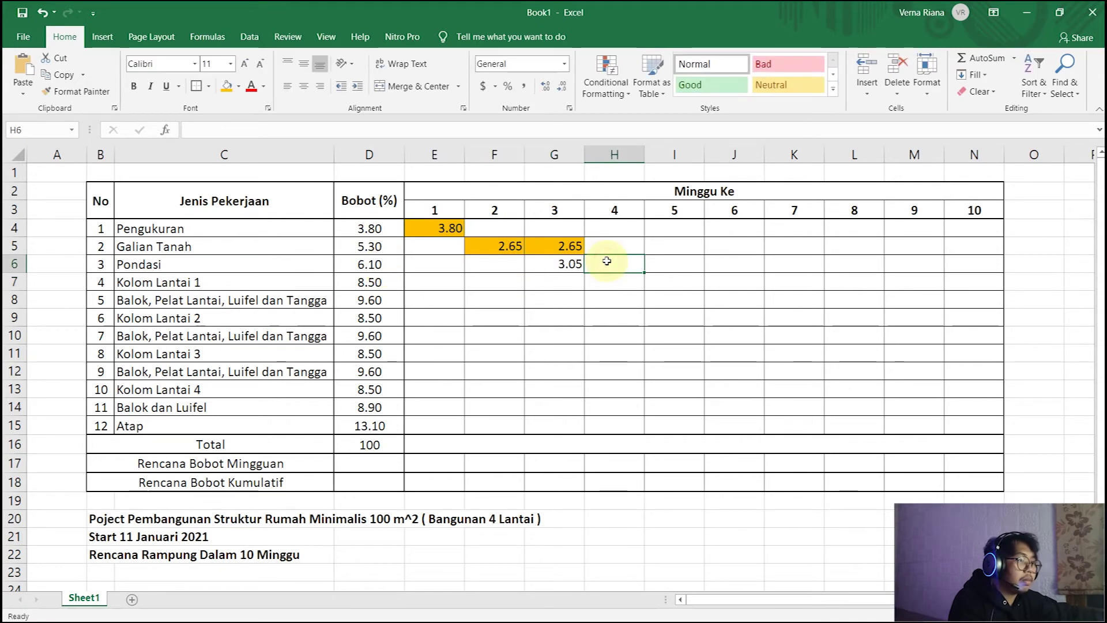
text(=)
click(562, 264)
key(Return)
click(641, 321)
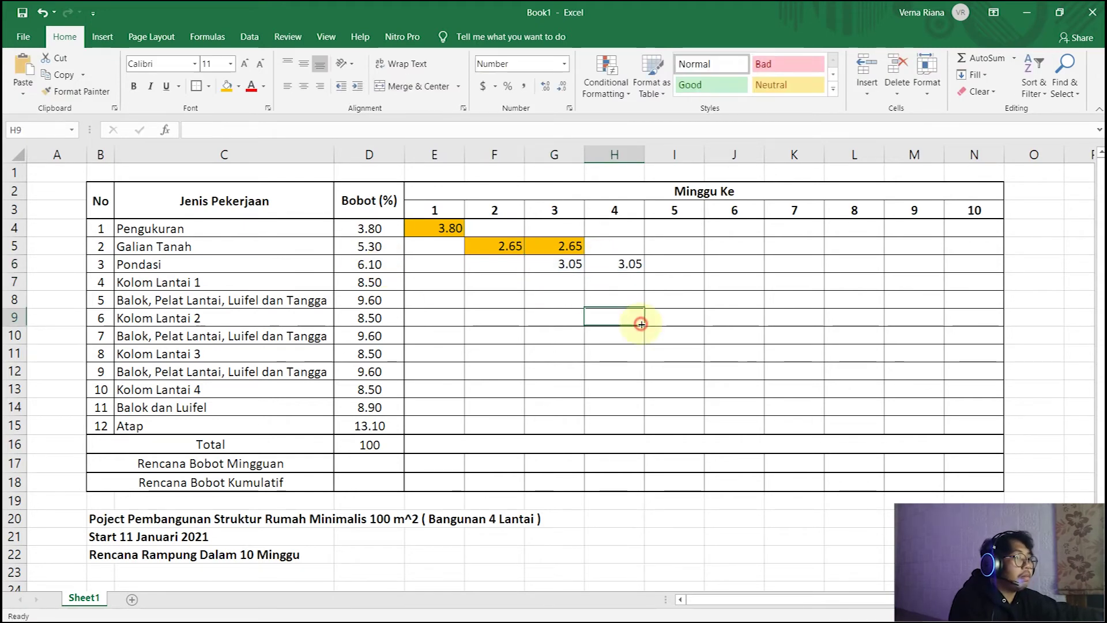
Fill the Pondasi cells G6:H6 for weeks 3 and 4 with the gold colour
drag(562, 267, 625, 265)
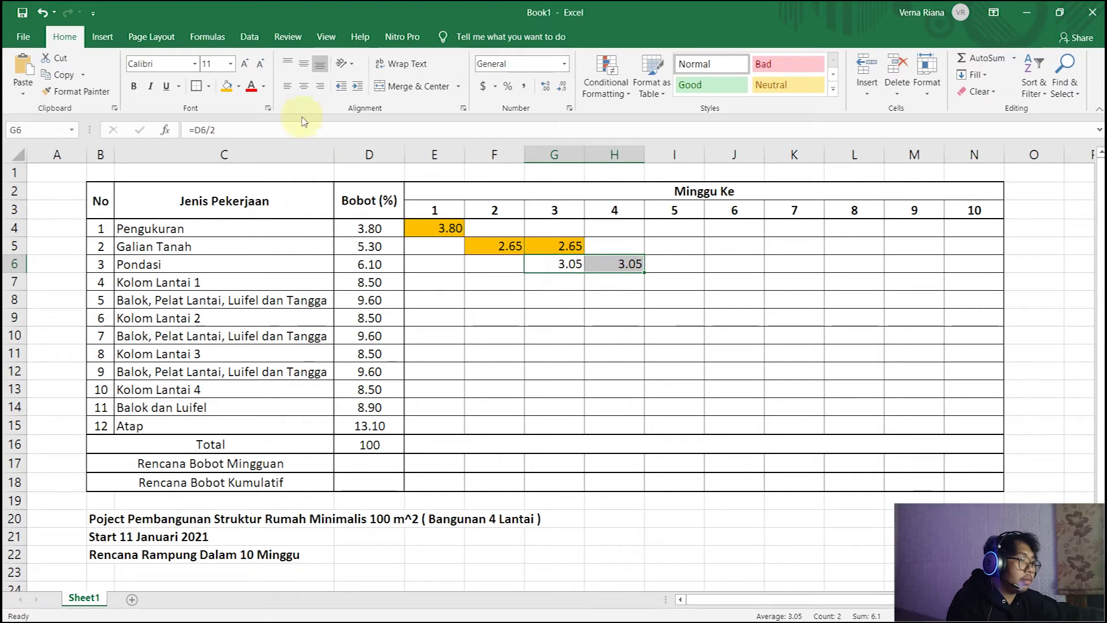
click(226, 87)
click(647, 352)
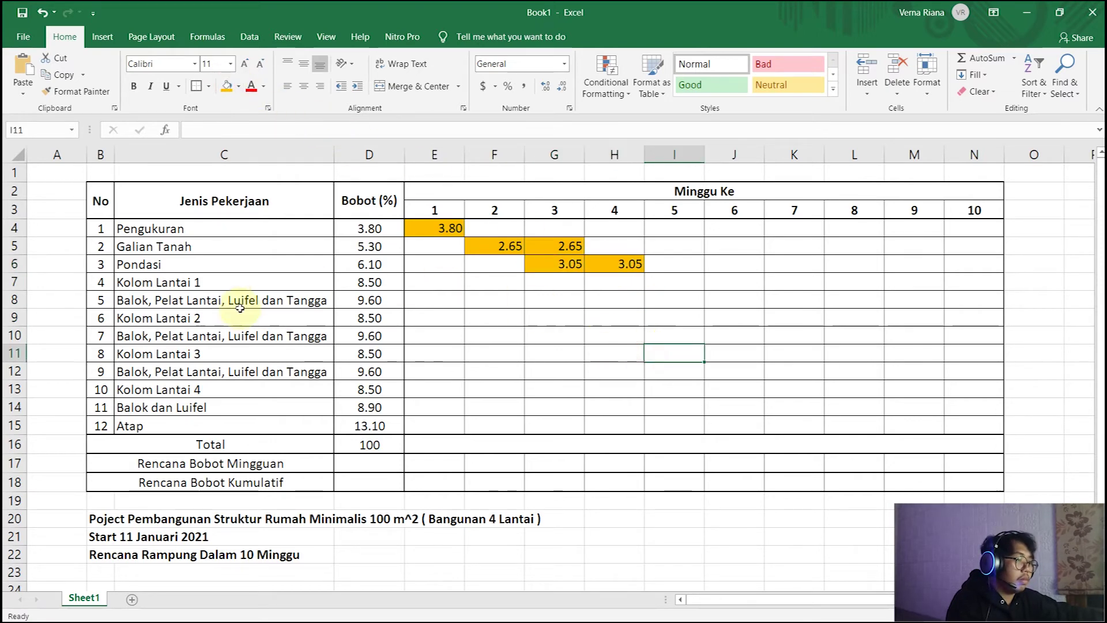
Schedule Kolom Lantai 1 over weeks 4 and 5 by filling cells H7:I7 with the same gold colour
click(625, 285)
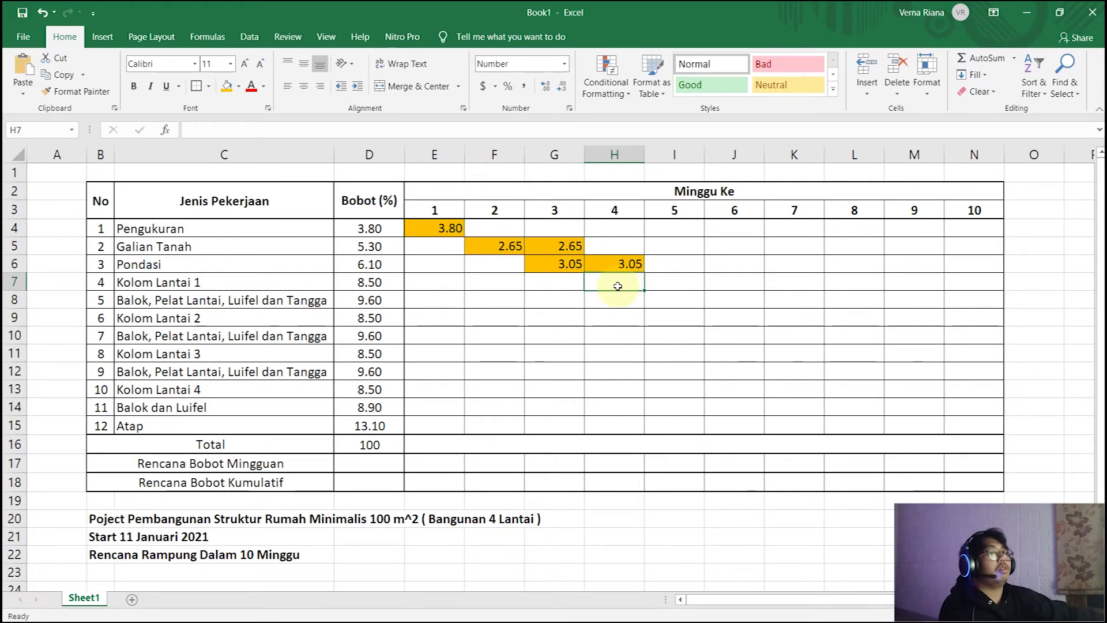
drag(644, 287, 637, 337)
drag(627, 283, 669, 282)
click(226, 87)
click(568, 299)
Split the Kolom Lantai 1 weight over its two weeks with =D7/2 in H7 and =H7 in I7
click(606, 282)
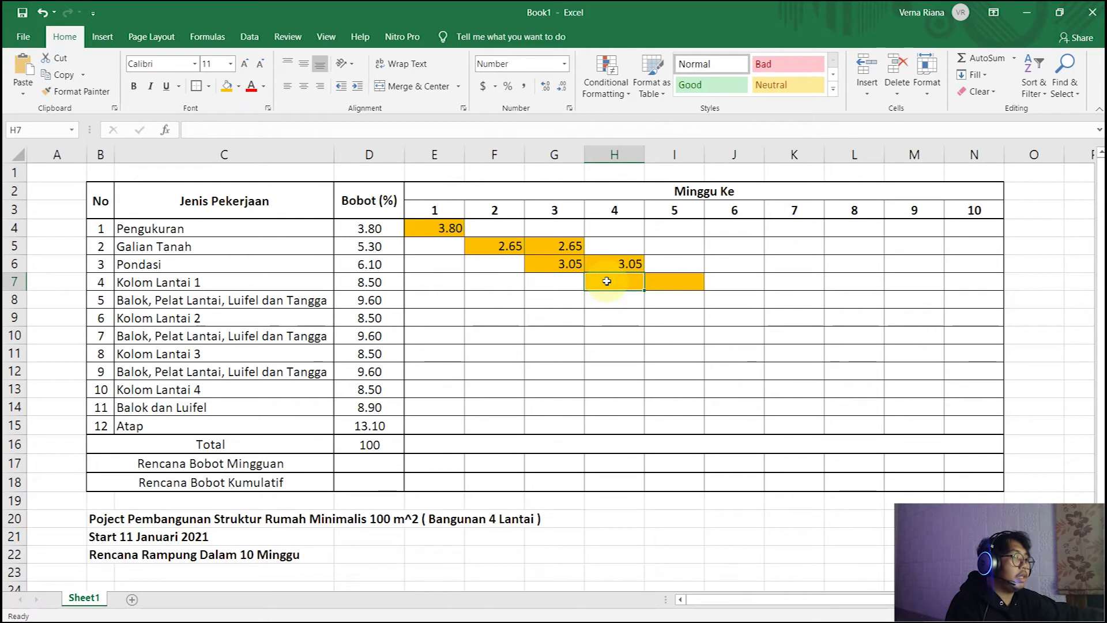
text(=)
click(389, 282)
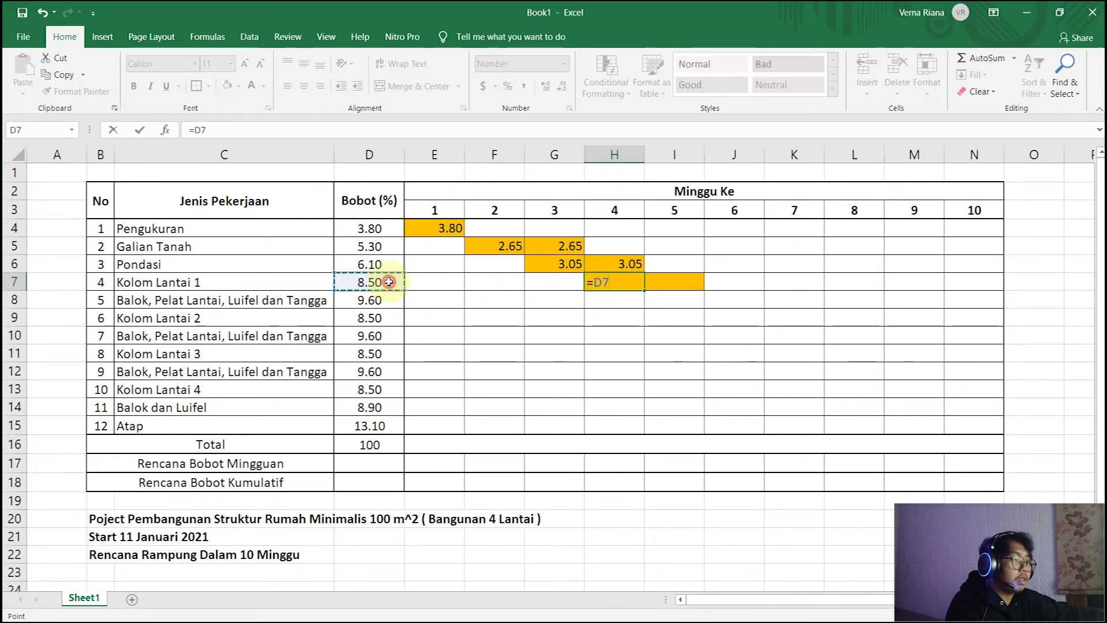
key(Return)
click(613, 283)
drag(644, 291, 701, 289)
click(670, 280)
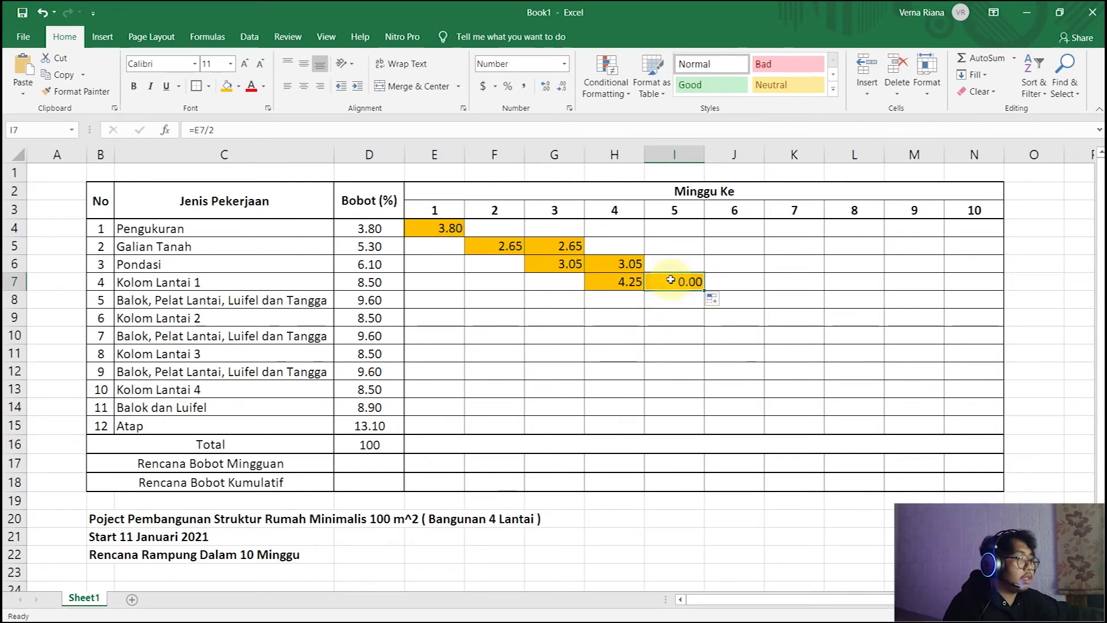
text(=H7)
key(Return)
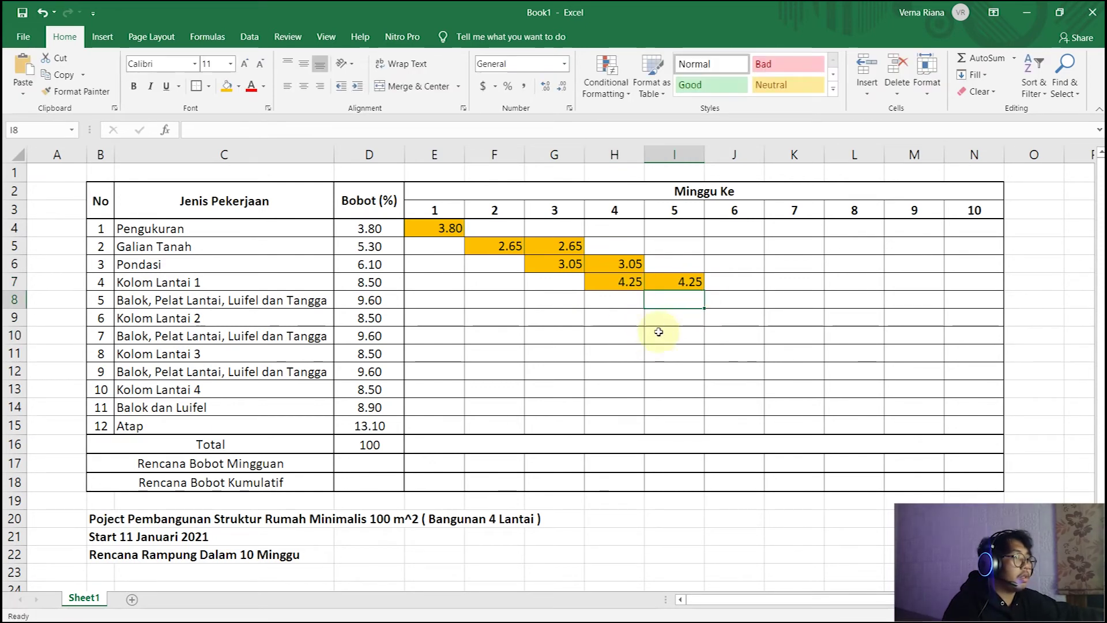
Assign half of the row 8 Balok, Pelat Lantai, Luifel dan Tangga weight to I8 and J8 using =D8/2, with gold fill
click(810, 335)
click(620, 334)
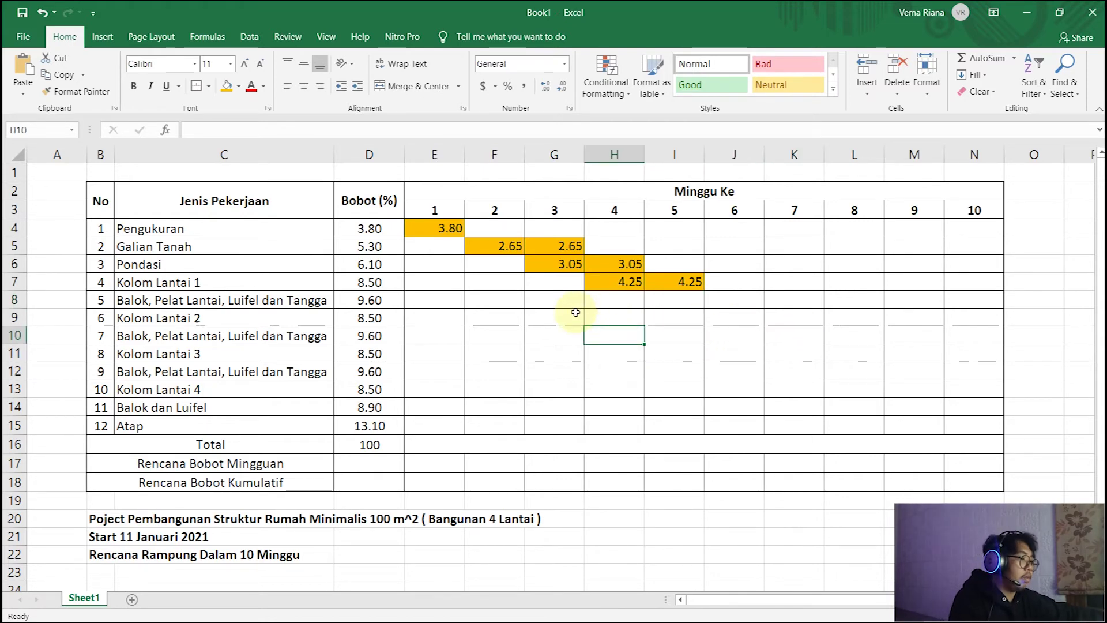
click(686, 301)
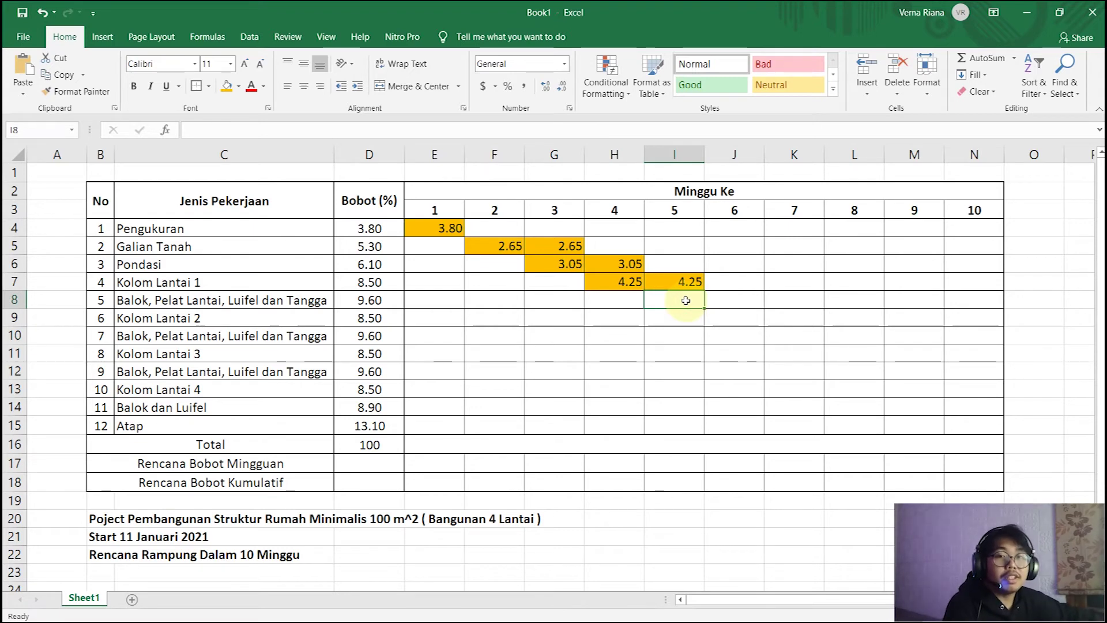
text(=)
click(385, 300)
text(/2)
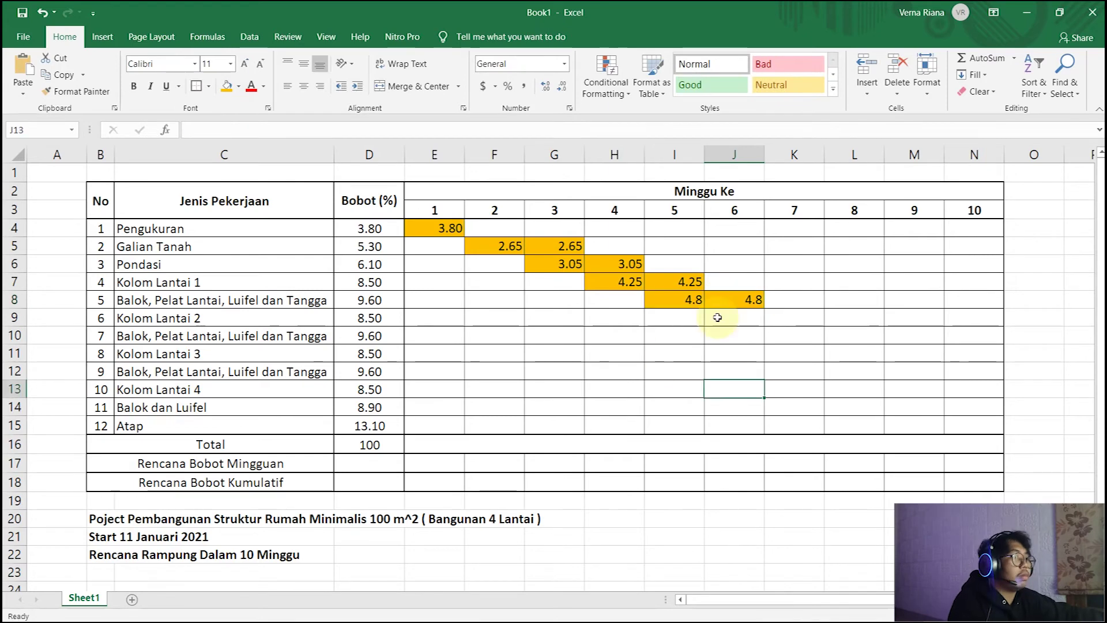
Enter =D9 in cell J9 to place the full Kolom Lantai 2 weight in week 6
click(718, 317)
text(=)
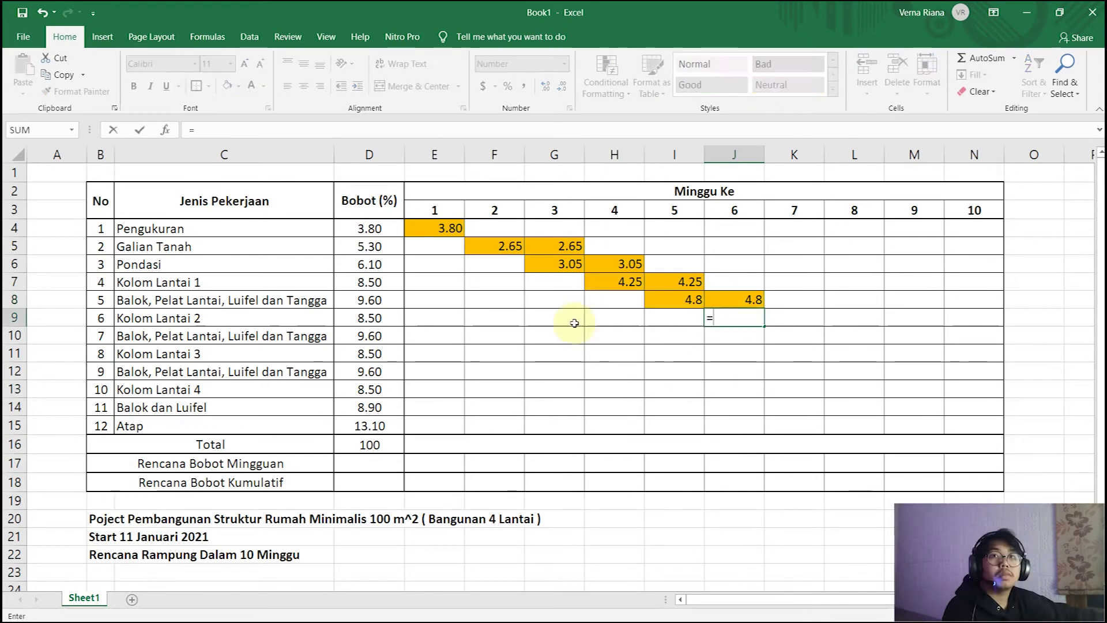
click(369, 318)
key(Return)
Place the full weights of rows 10 to 15 from column D in cells K10, K11, L12, L13, M14 and N15
key(Right)
text(=)
click(369, 336)
text(9.60)
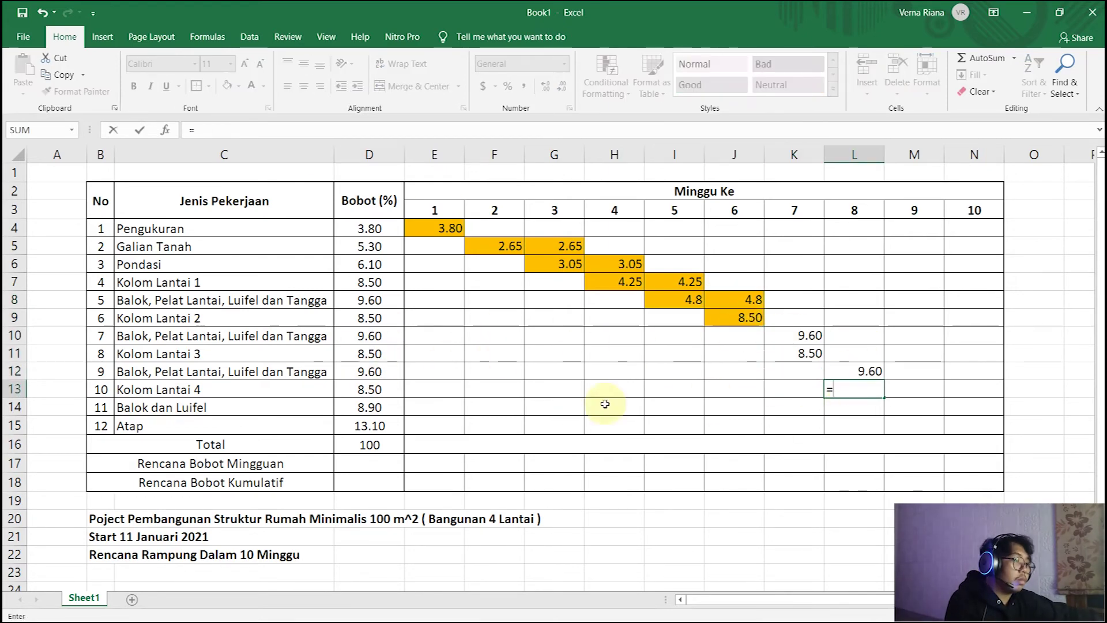
text(8.508.9013.10)
Fill the scheduled cells K10:K11, L12:L13, M14 and N15 with the gold colour
drag(795, 336, 975, 425)
key(F4)
key(Left)
key(Left)
key(Left)
key(Down)
key(Down)
key(Down)
key(Down)
key(Down)
key(Down)
key(Down)
key(Down)
key(Down)
key(Down)
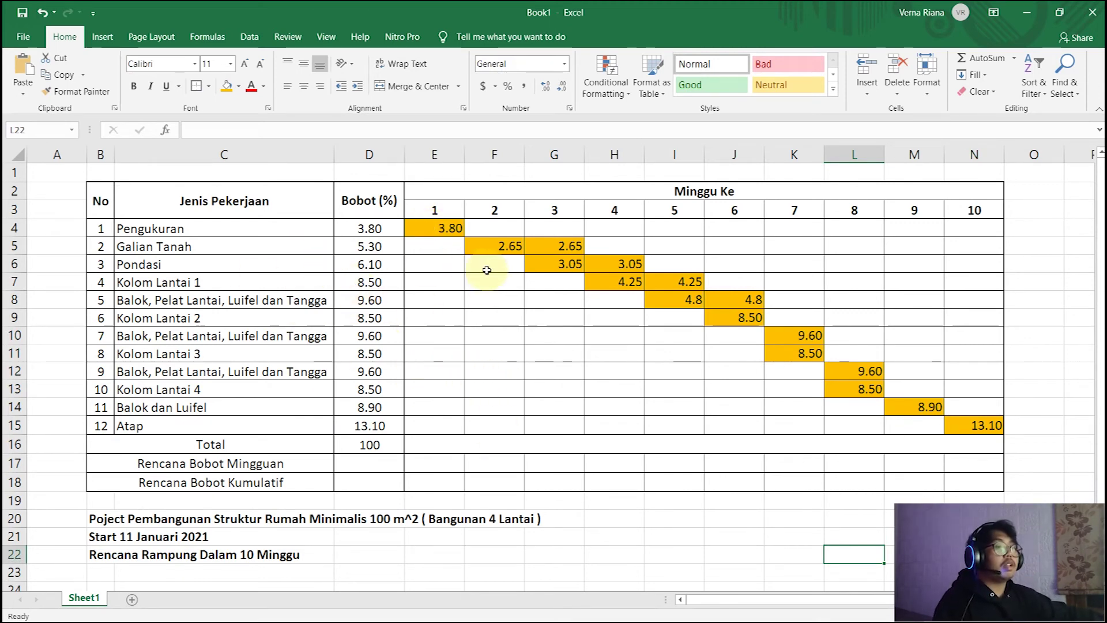
Review the coloured week cells from Pengukuran to Atap and the Rencana Bobot Mingguan row beneath them
click(541, 296)
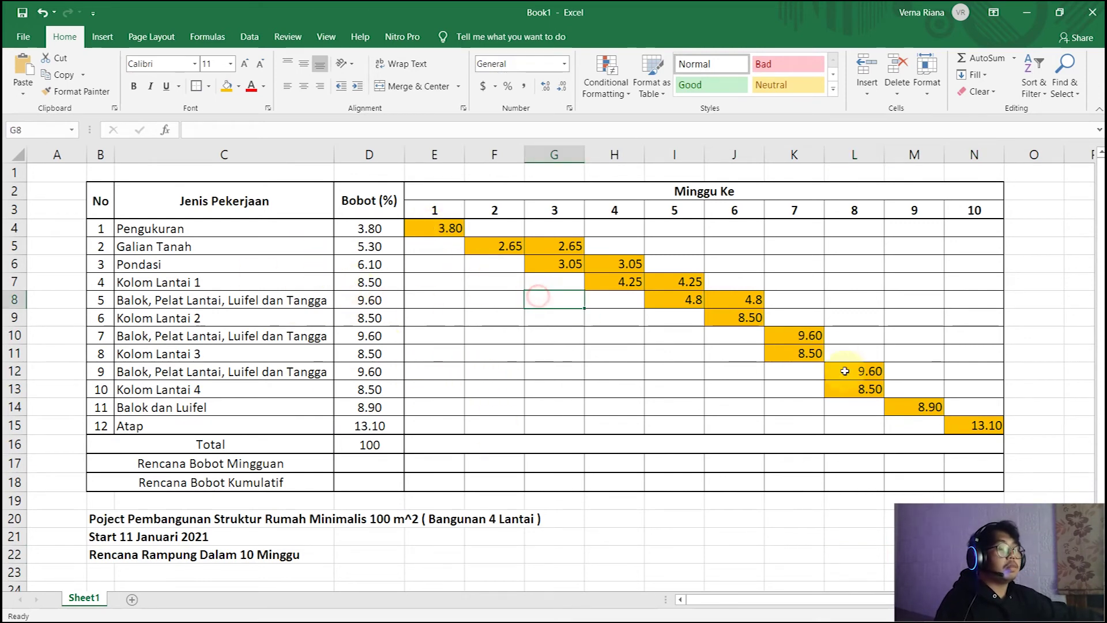
click(991, 426)
click(1047, 313)
click(1047, 462)
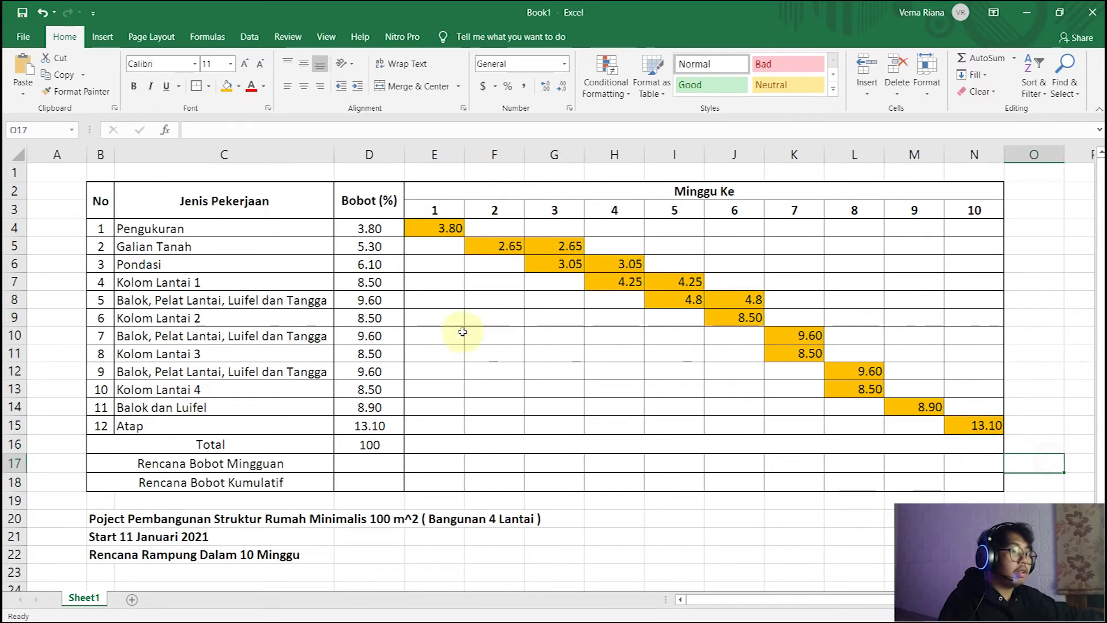
click(440, 227)
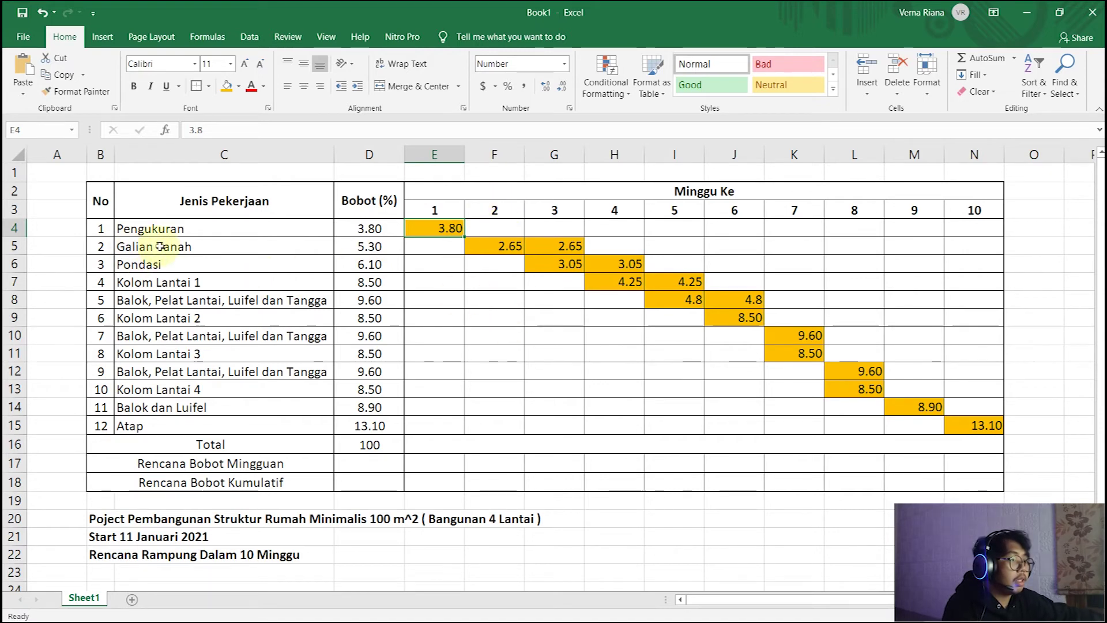
click(534, 241)
click(556, 208)
click(571, 243)
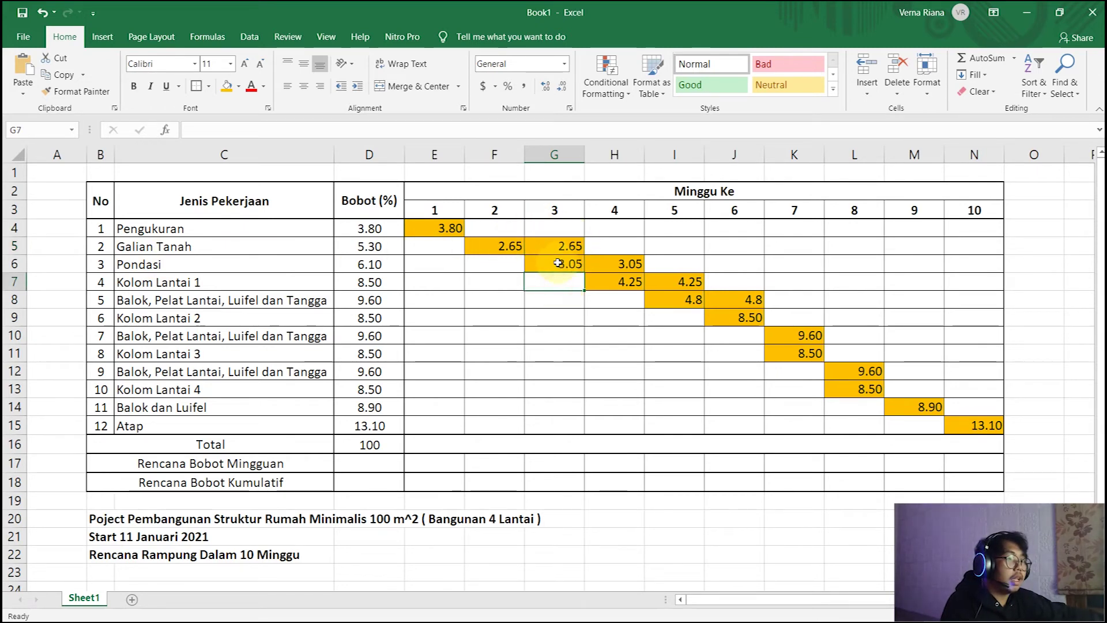
click(556, 262)
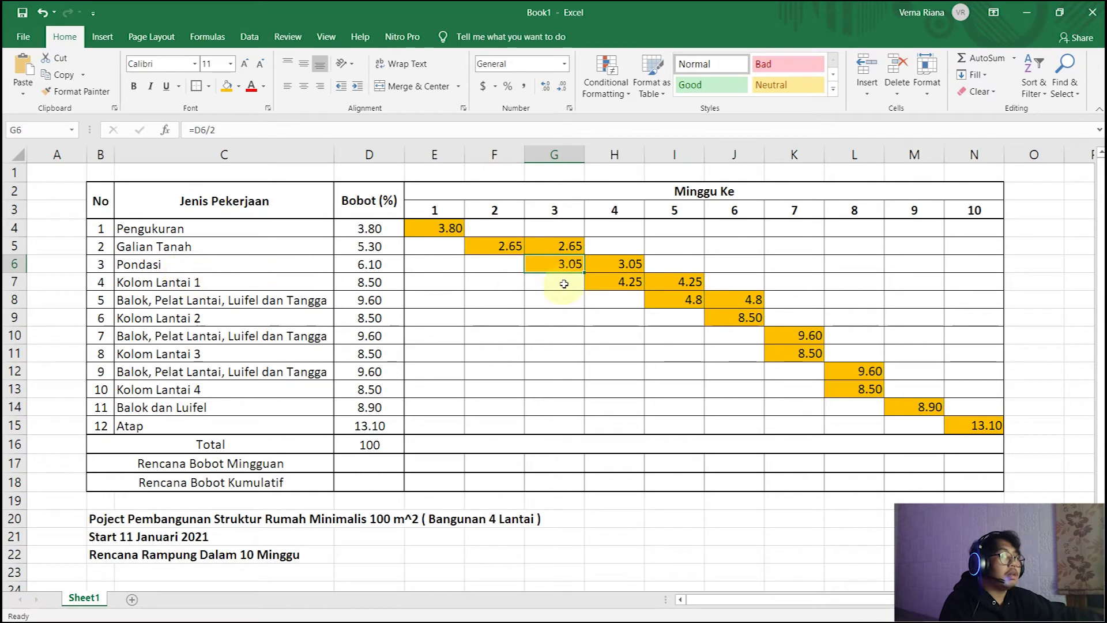
click(594, 392)
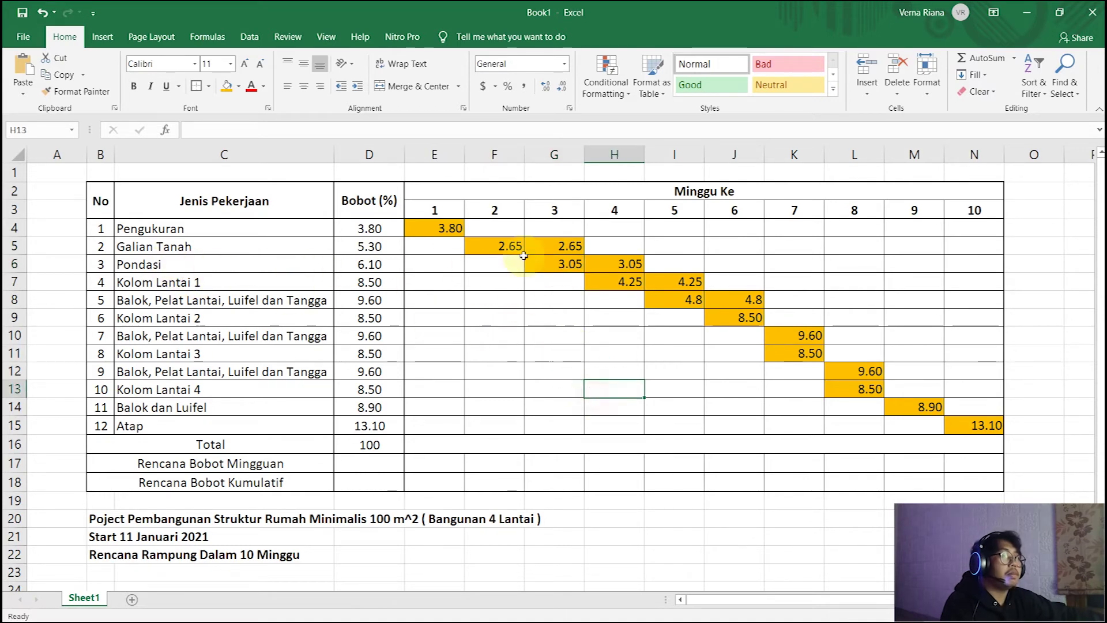
click(968, 378)
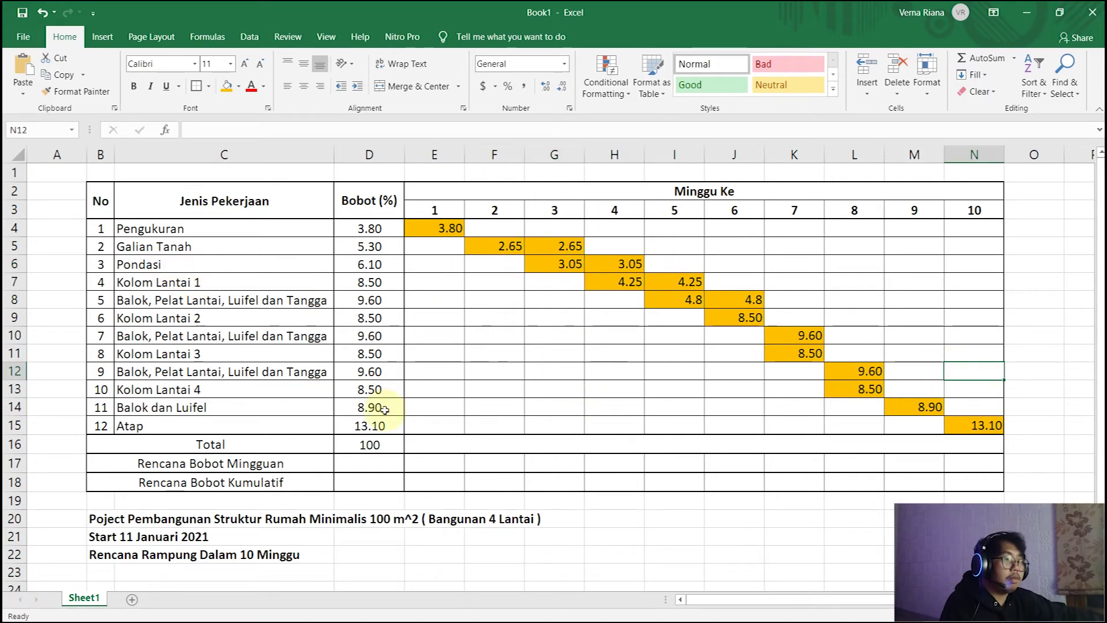
click(273, 464)
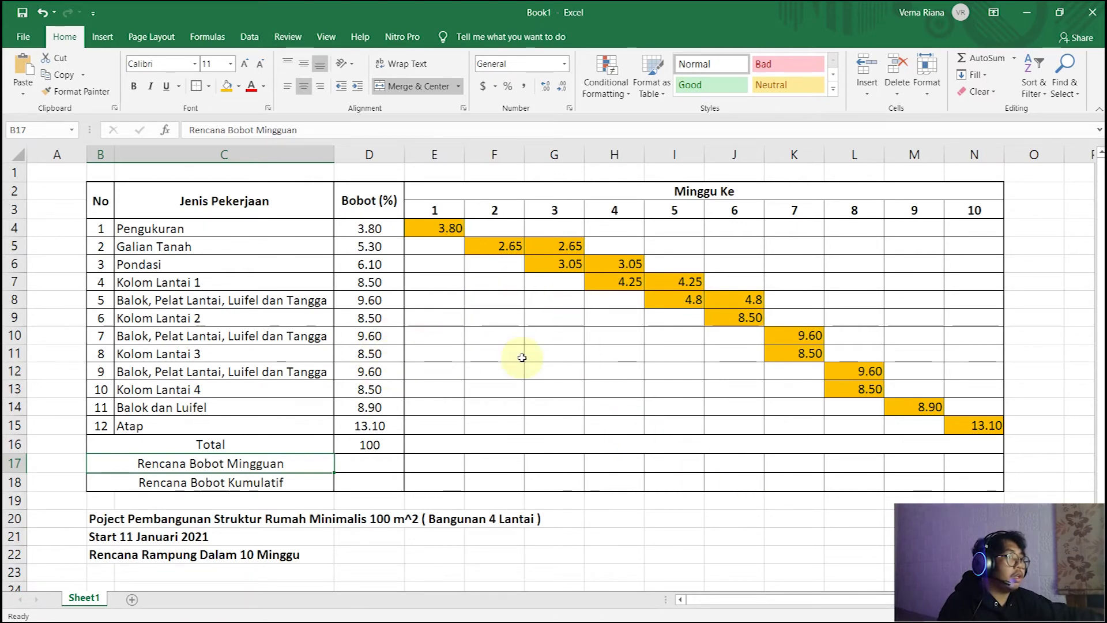
click(807, 407)
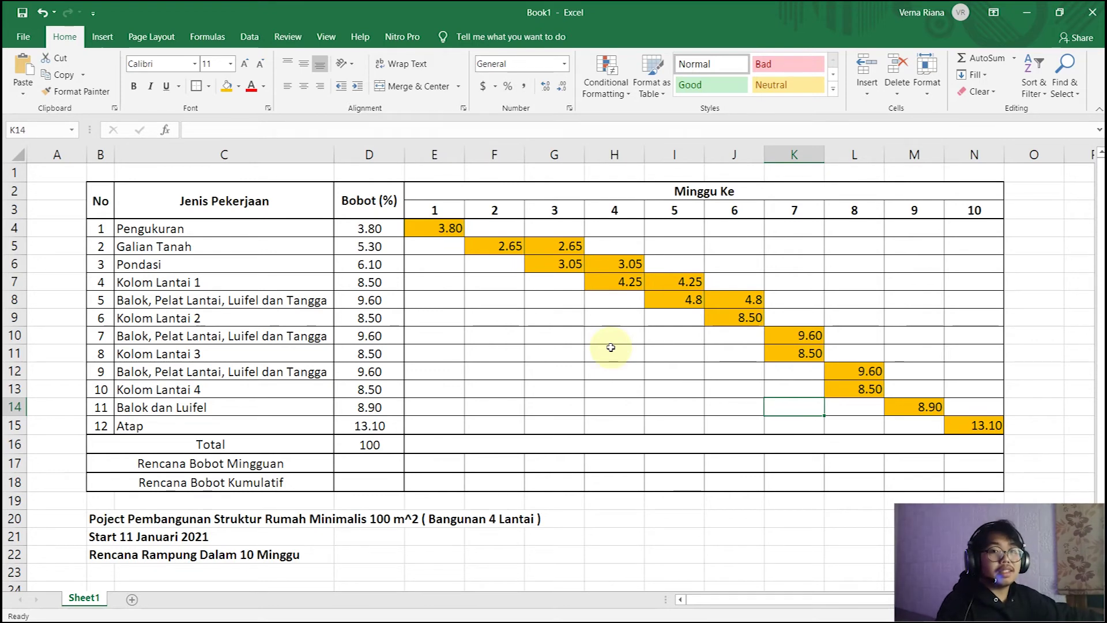
click(635, 353)
click(730, 420)
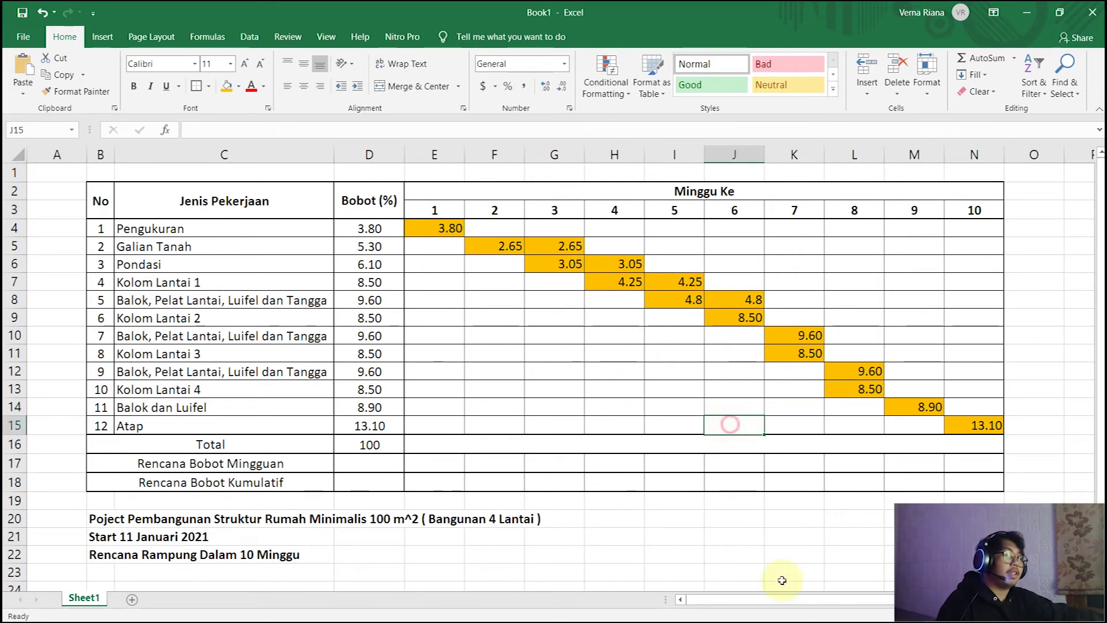
click(882, 544)
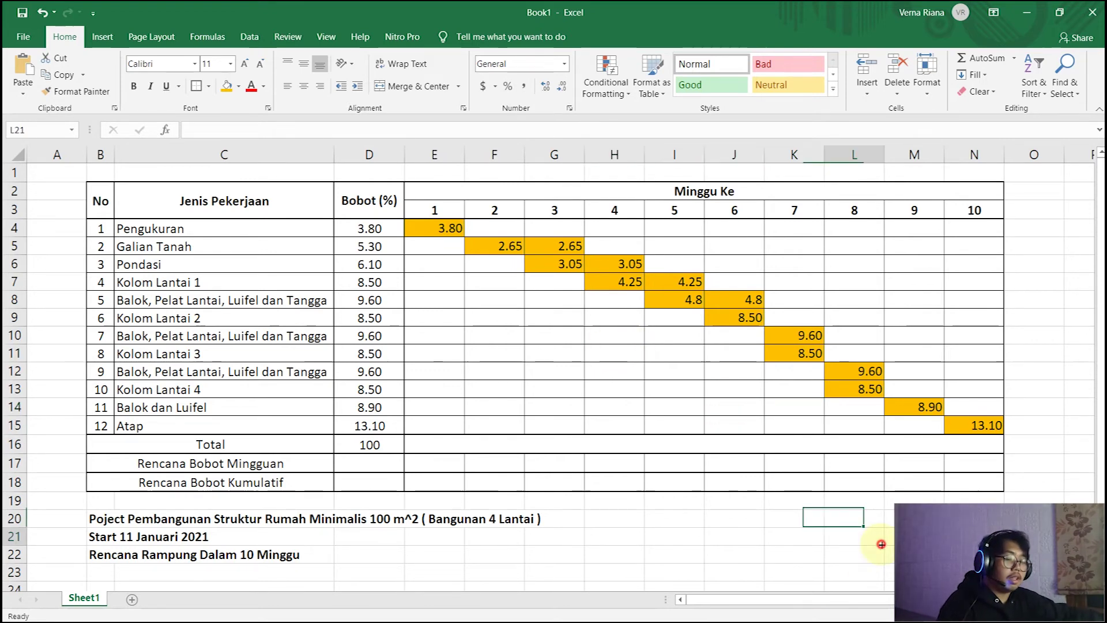
Enter =E4 in cell E17 as the week 1 Rencana Bobot Mingguan
click(434, 463)
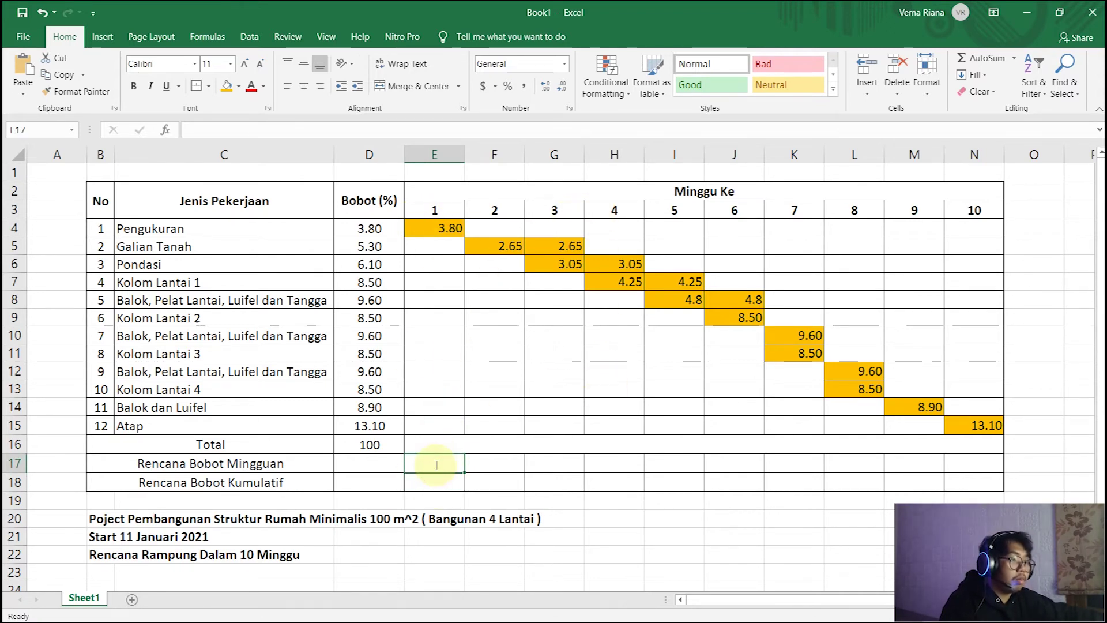
text(=)
click(452, 228)
key(Return)
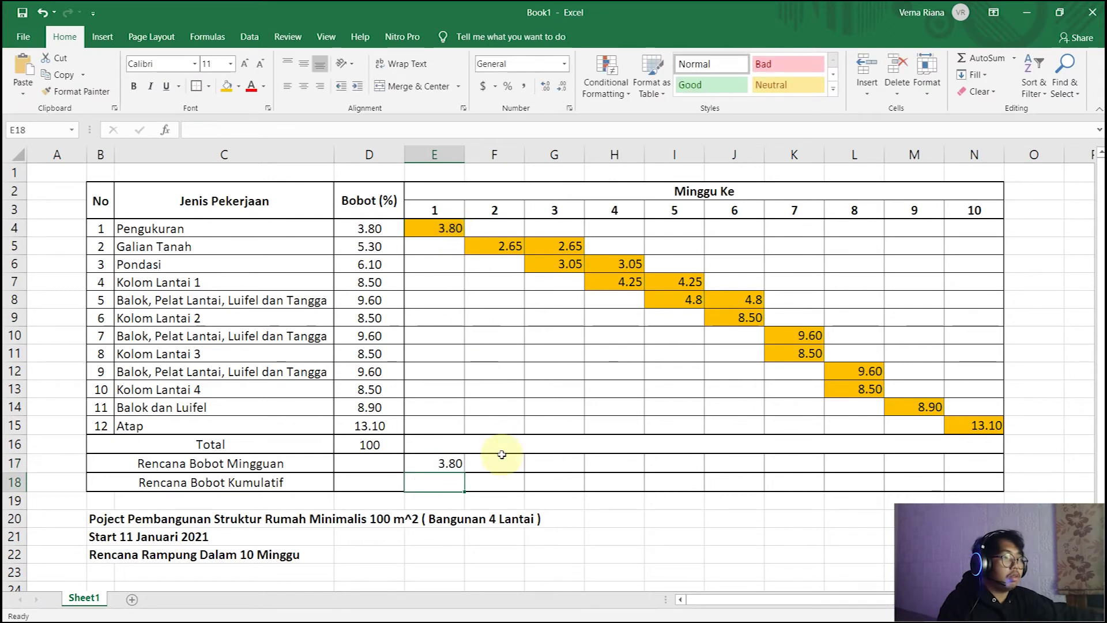
Enter a SUM formula in F17 that adds up the week 2 work item weights in column F
click(501, 461)
text(=)
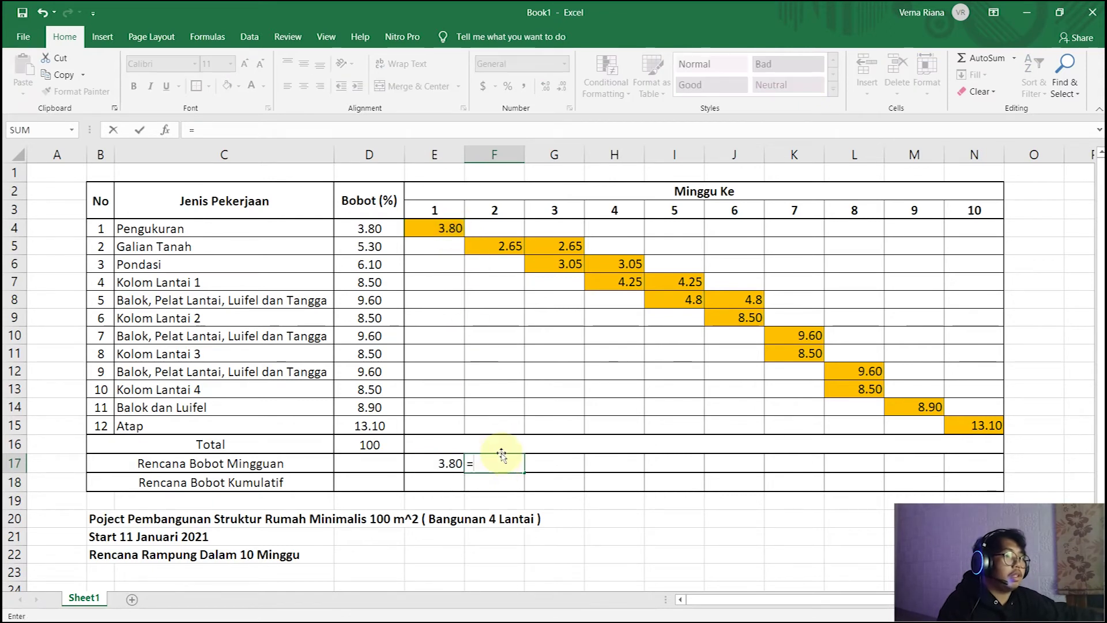
text(sum()
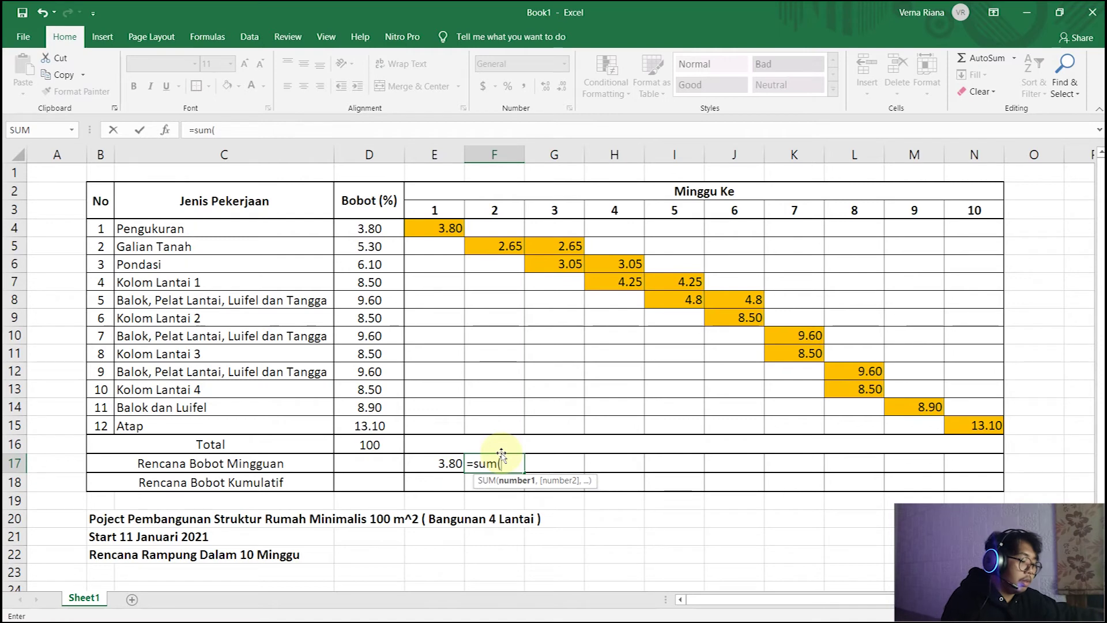
drag(496, 225, 492, 417)
key(Return)
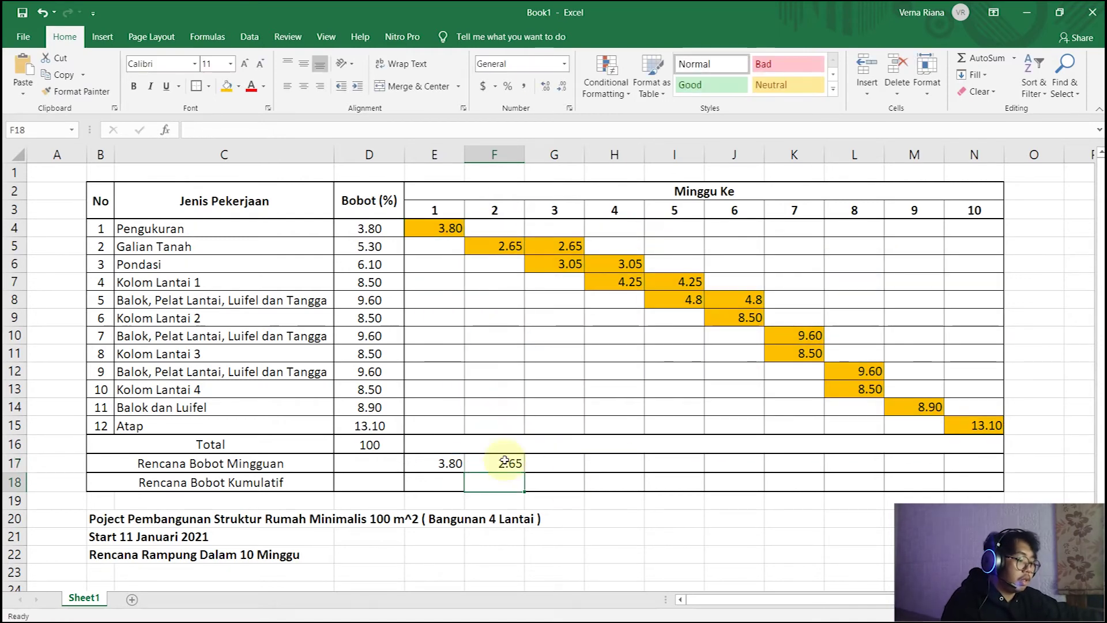
Enter a SUM formula in G17 that adds up the week 3 work item weights in column G
click(563, 467)
text(=sum()
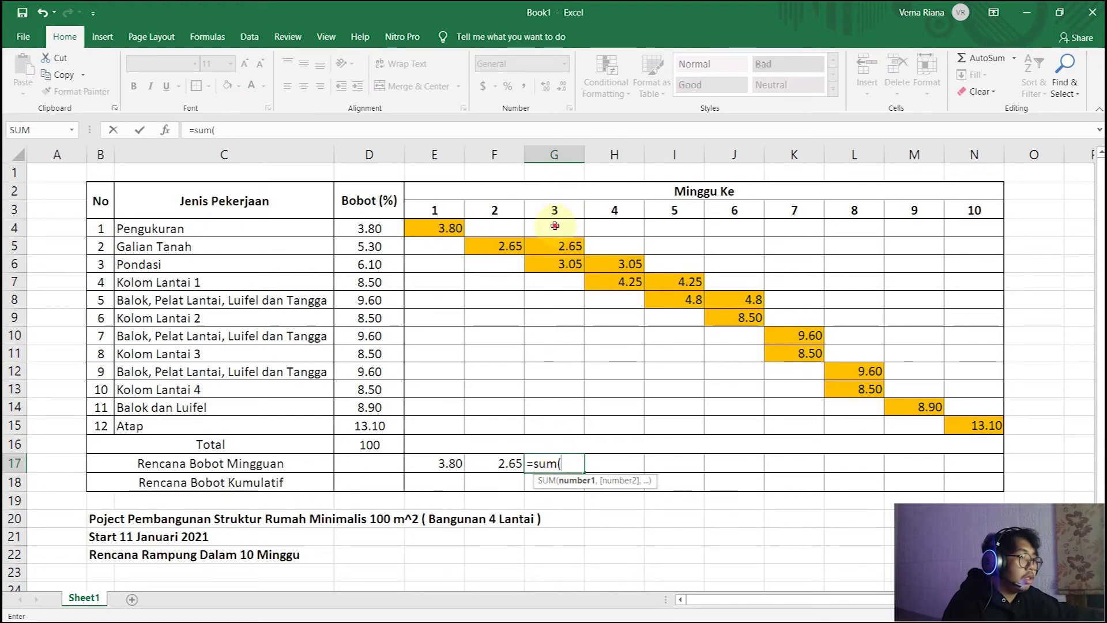
drag(555, 225, 567, 442)
key(Return)
Copy the weekly SUM formula across the Rencana Bobot Mingguan row through week 10 in N17
click(611, 488)
drag(508, 464, 987, 487)
click(578, 475)
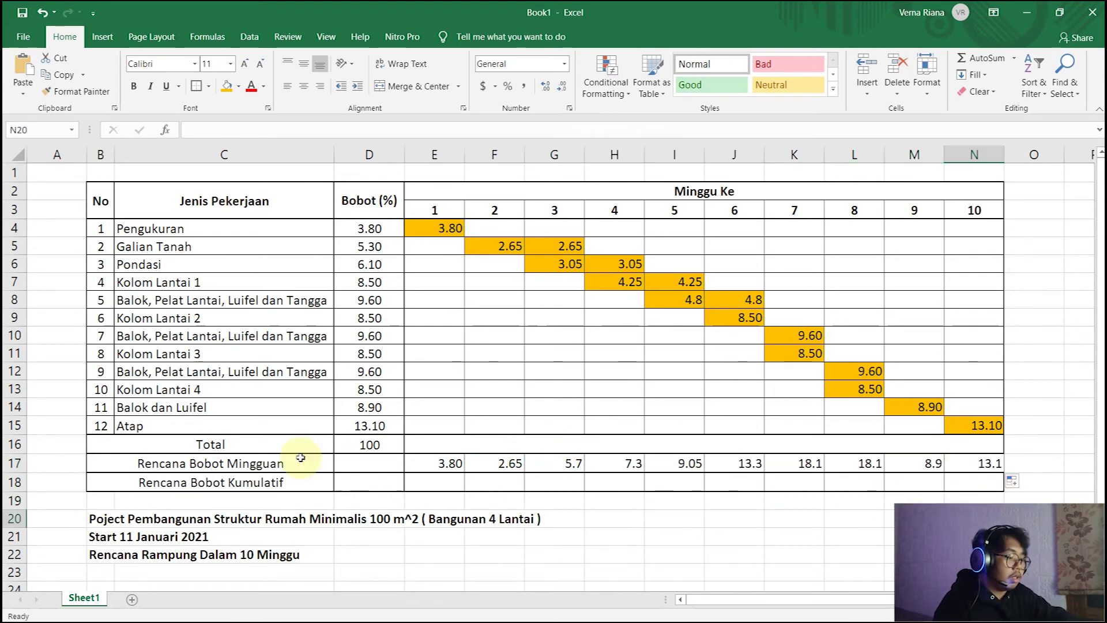
click(316, 528)
click(494, 536)
click(606, 558)
click(420, 486)
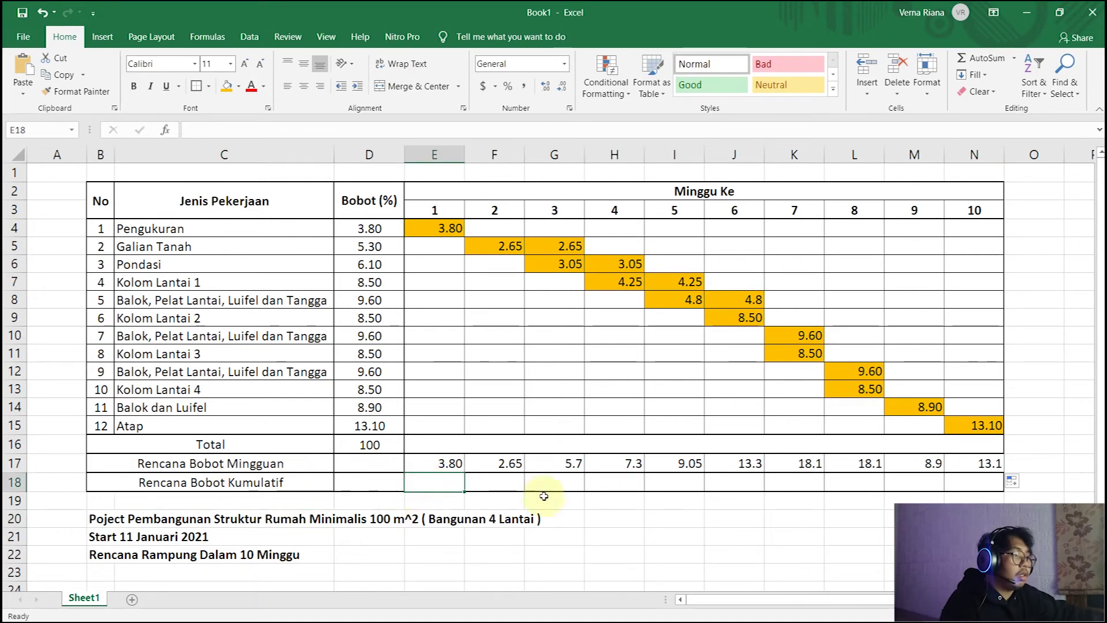
Enter =E17 in cell E18 as the week 1 Rencana Bobot Kumulatif
click(615, 524)
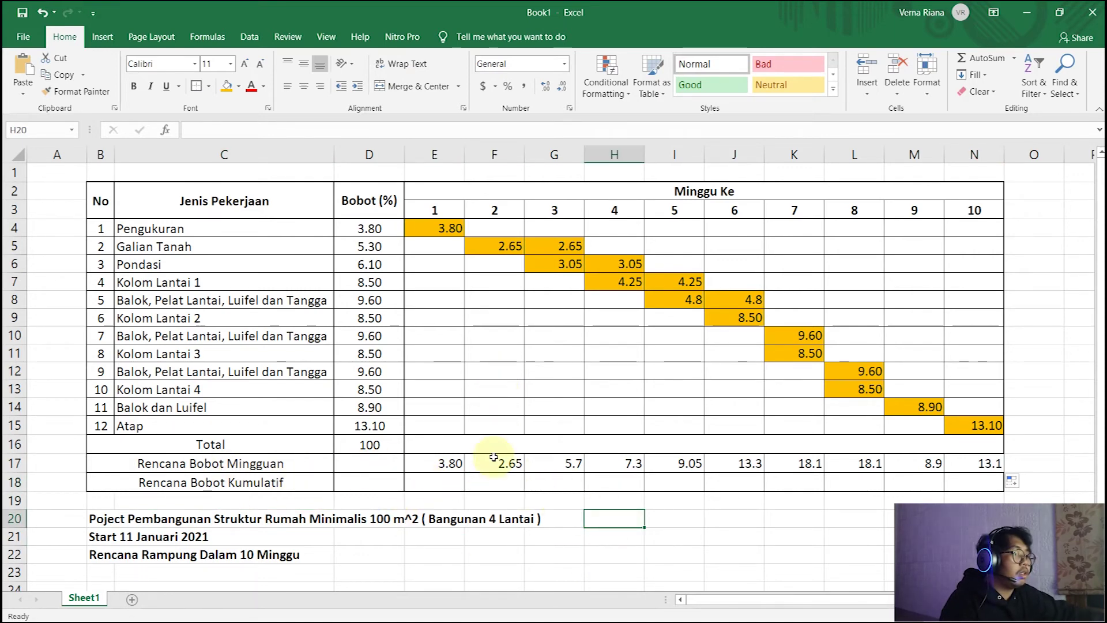
click(443, 484)
text(=)
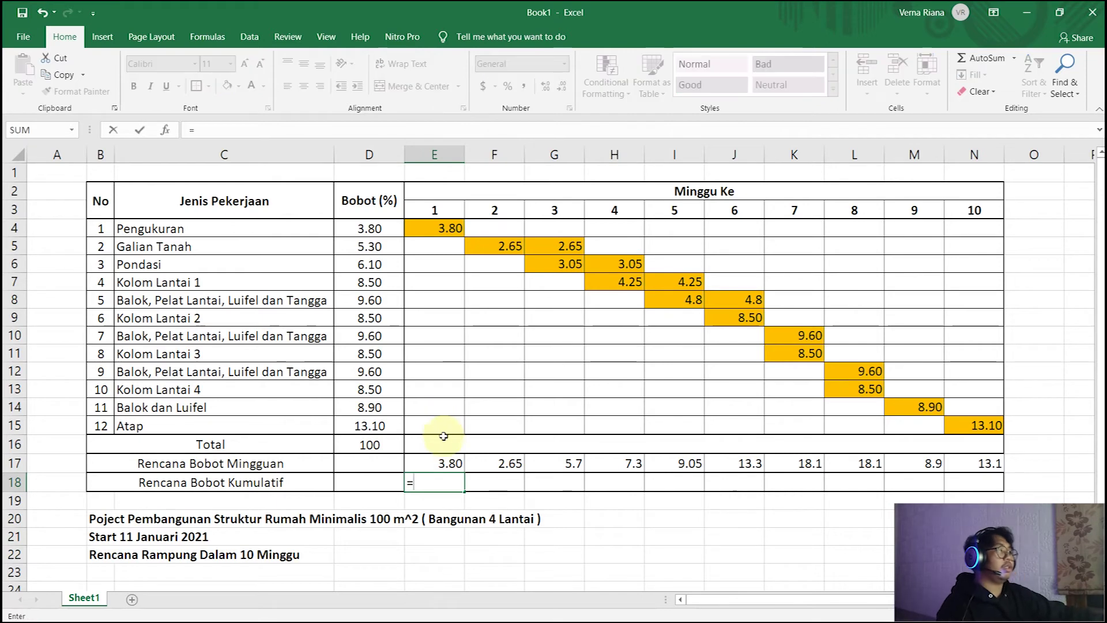
click(447, 463)
key(Return)
click(502, 479)
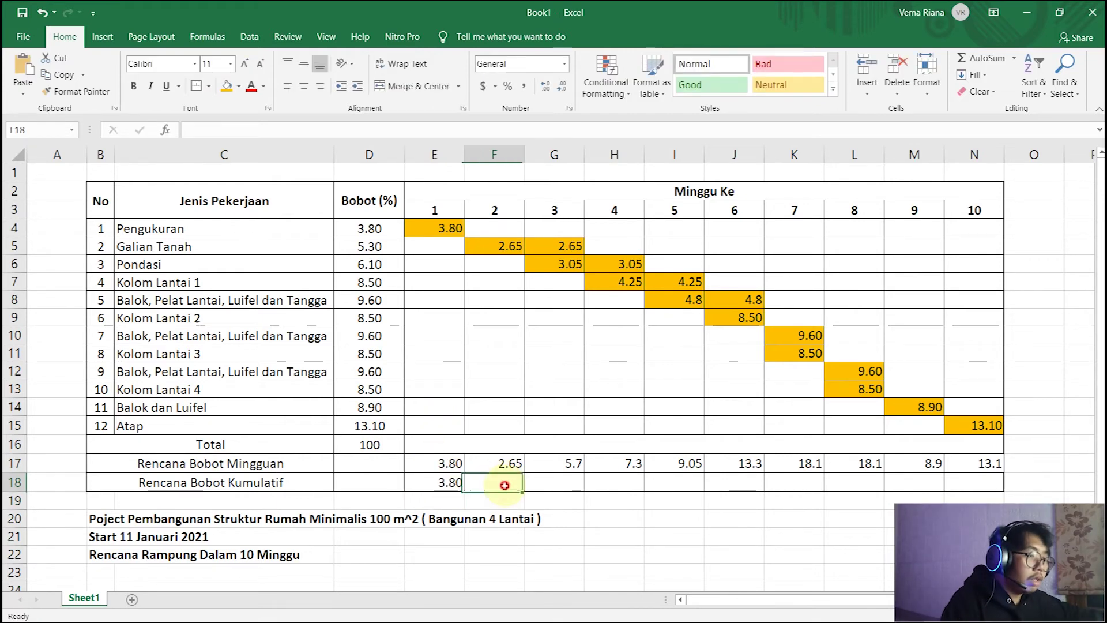
text(=)
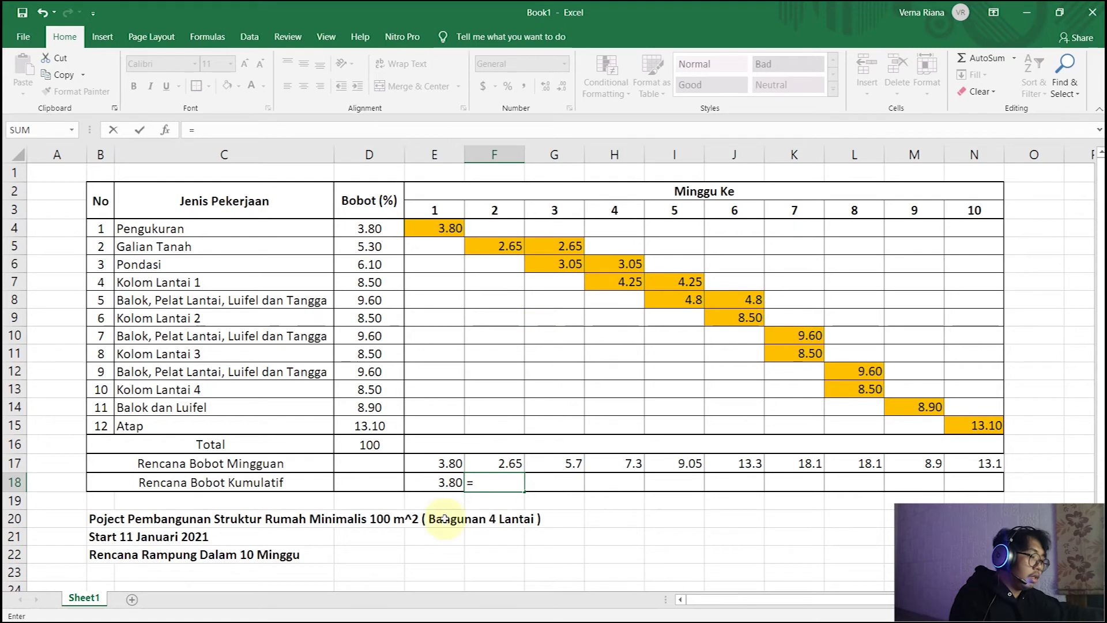
click(439, 467)
key(ctrl+Return)
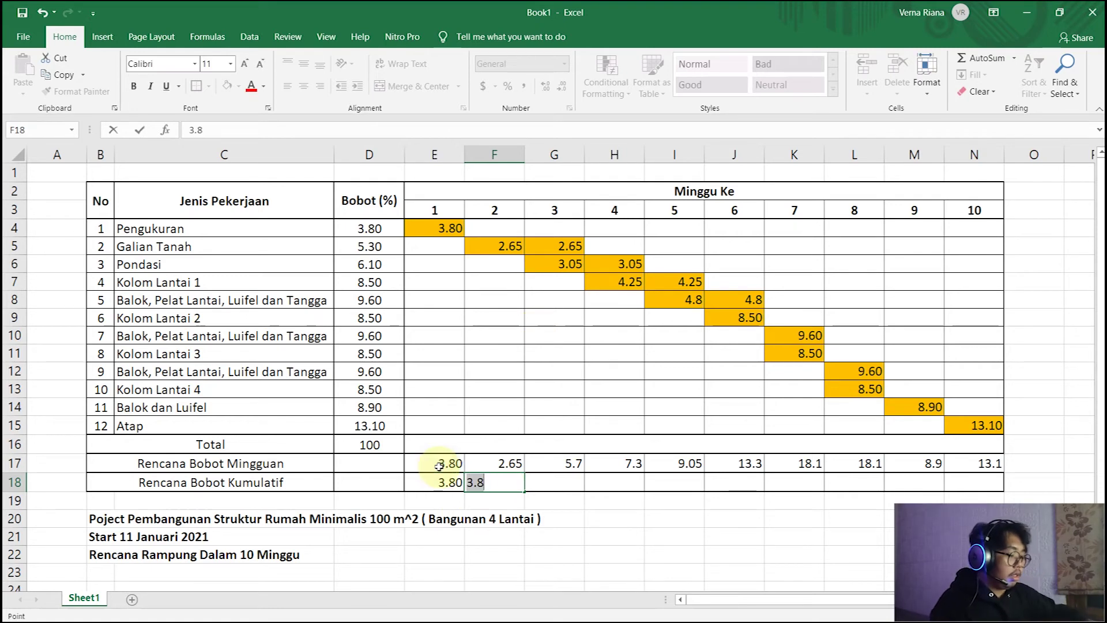
click(512, 460)
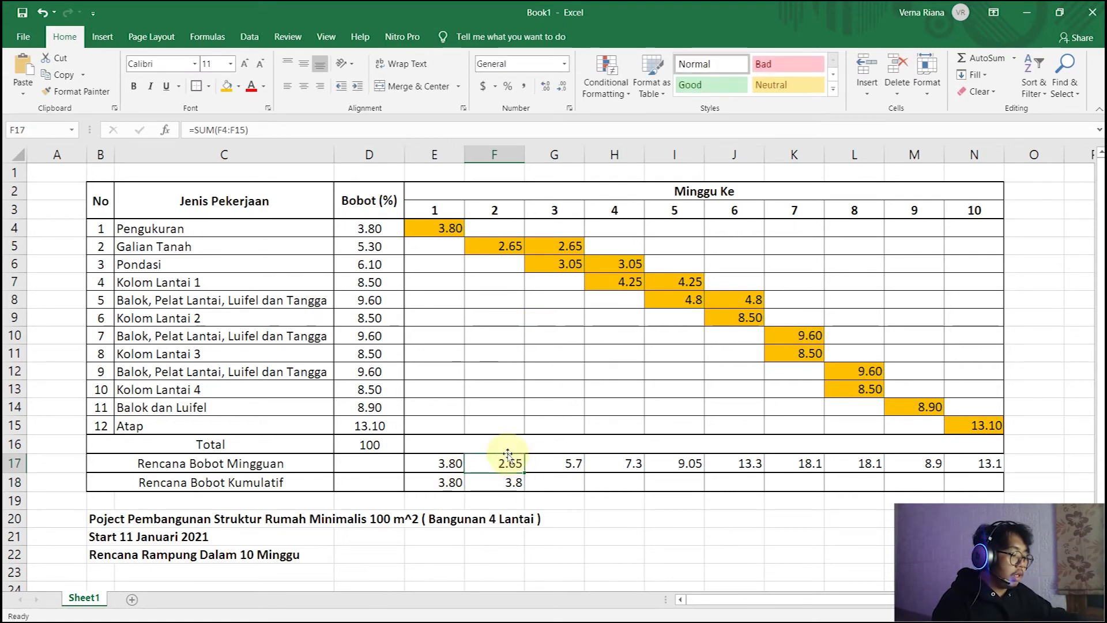
Replace the content of F18 with a SUM formula adding the weekly weights in E17:F17
click(520, 482)
click(290, 132)
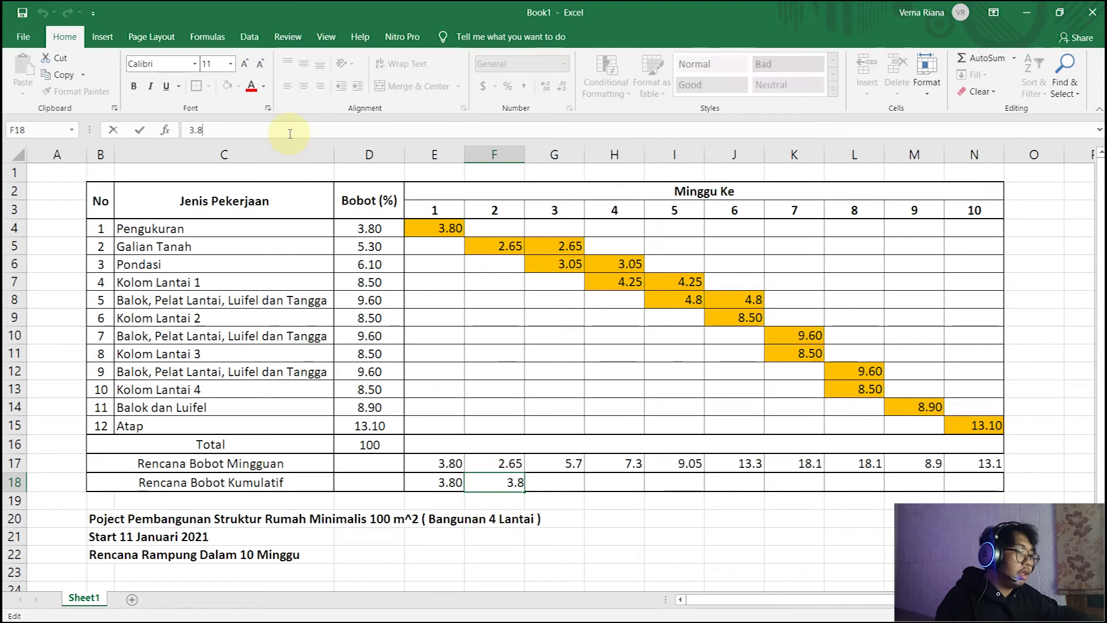
text(=)
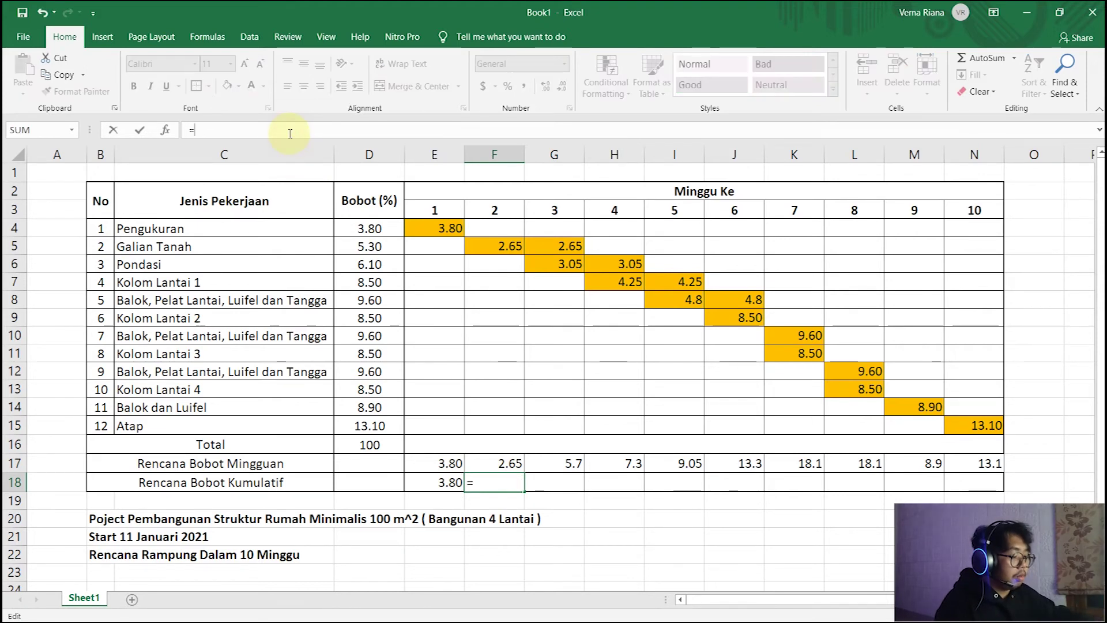
text(sum()
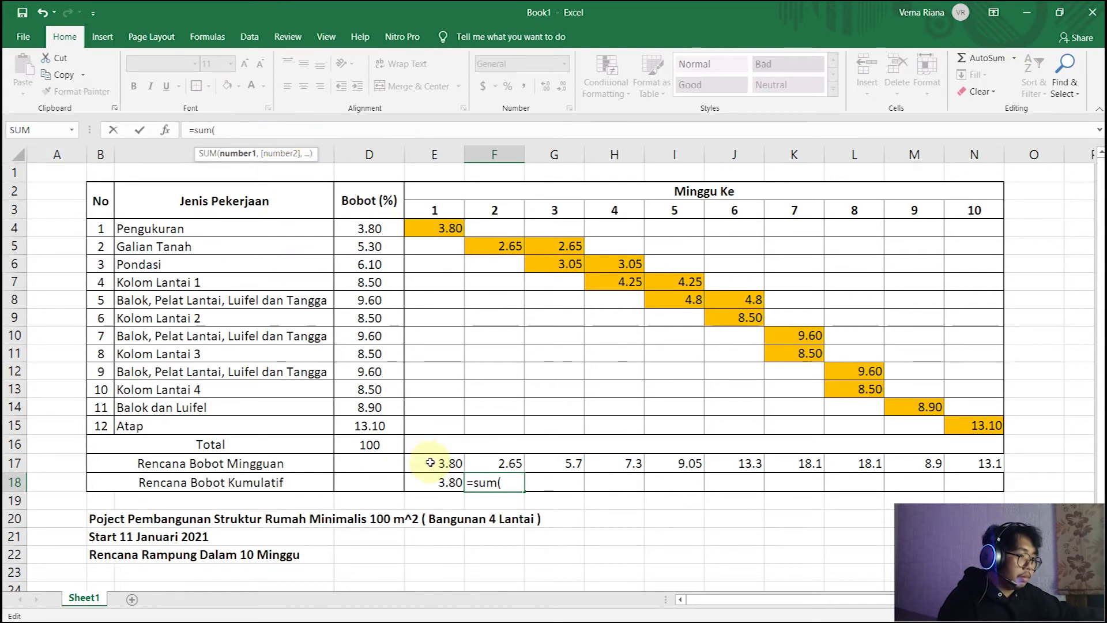
drag(435, 459, 488, 463)
key(Return)
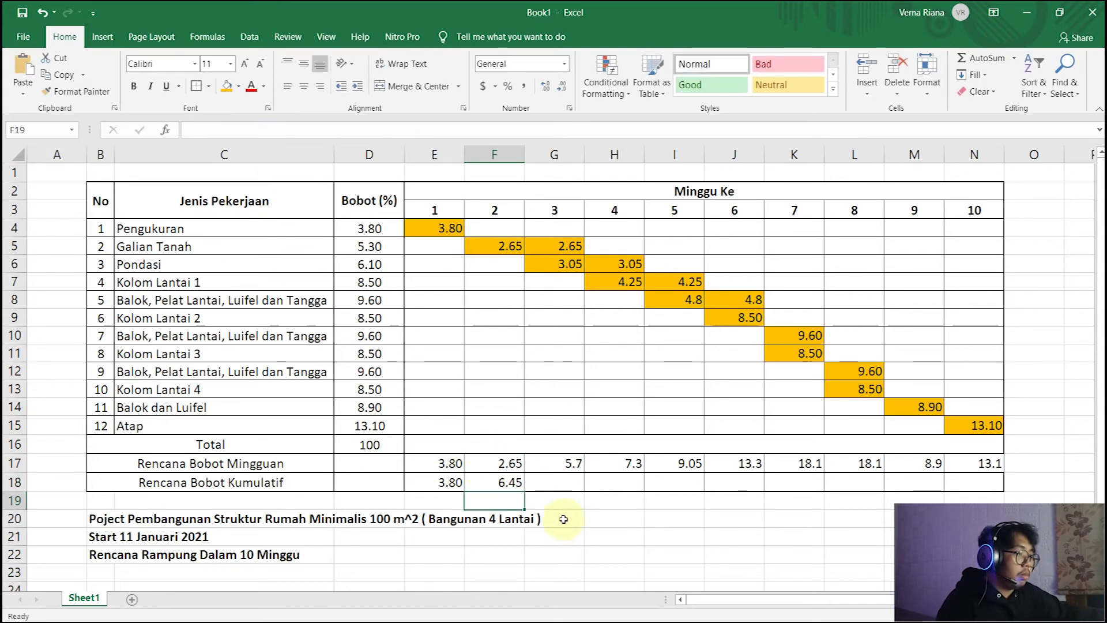
Enter a SUM formula in G18 that adds the weekly weights in E17:G17 for week 3
click(571, 481)
text(=sum()
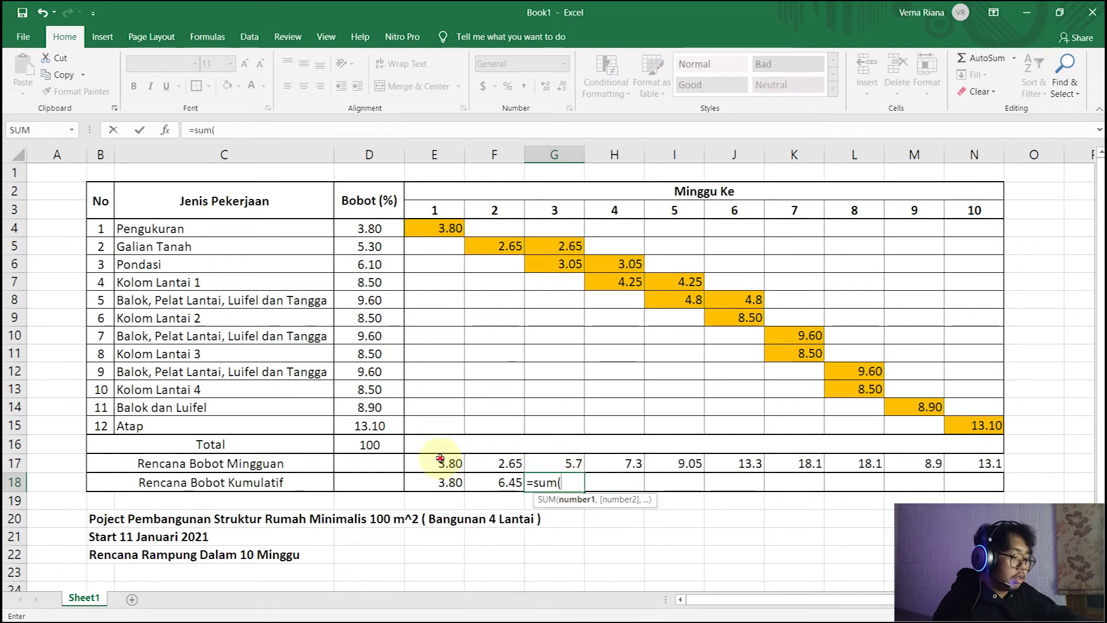
drag(447, 460, 591, 464)
key(Return)
click(656, 531)
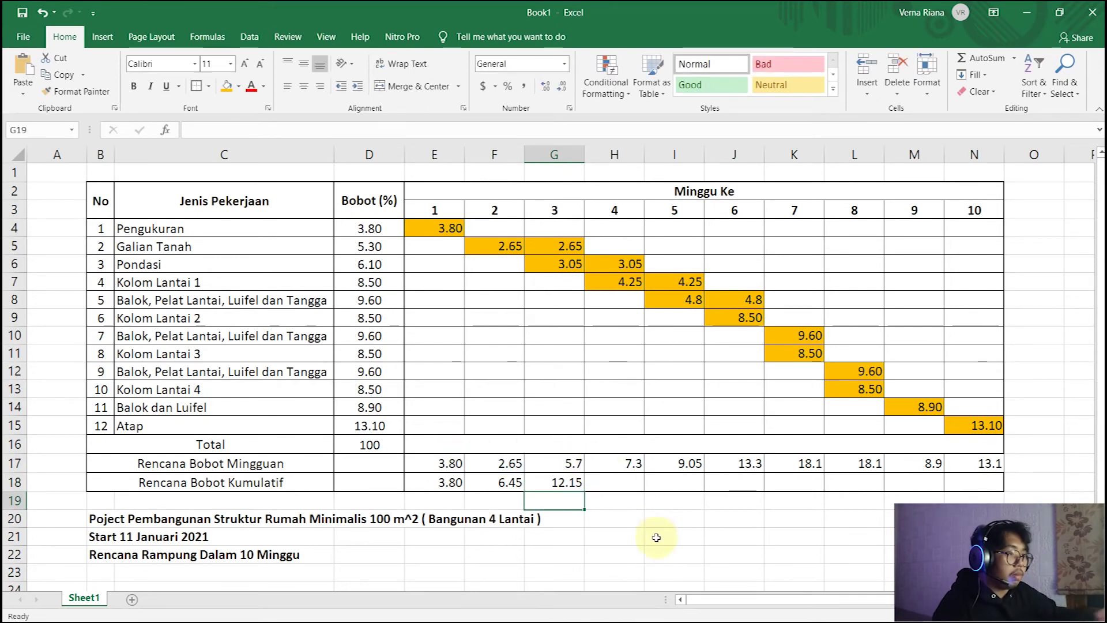
Enter =SUM(E17:H17) in H18 as the week 4 cumulative weight
click(628, 478)
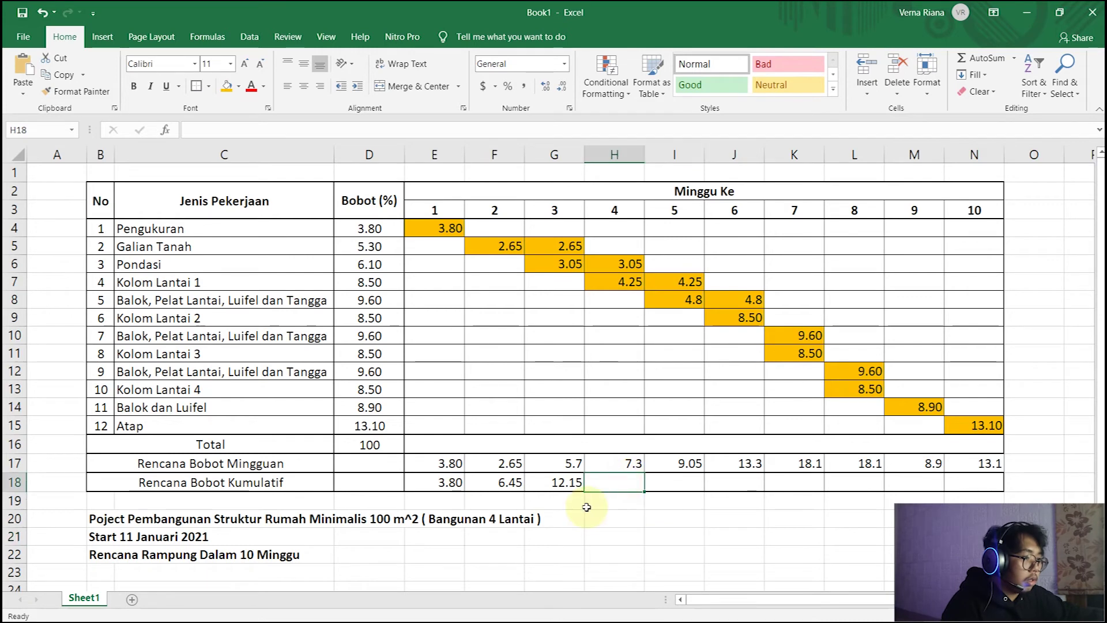
text(=sum*)
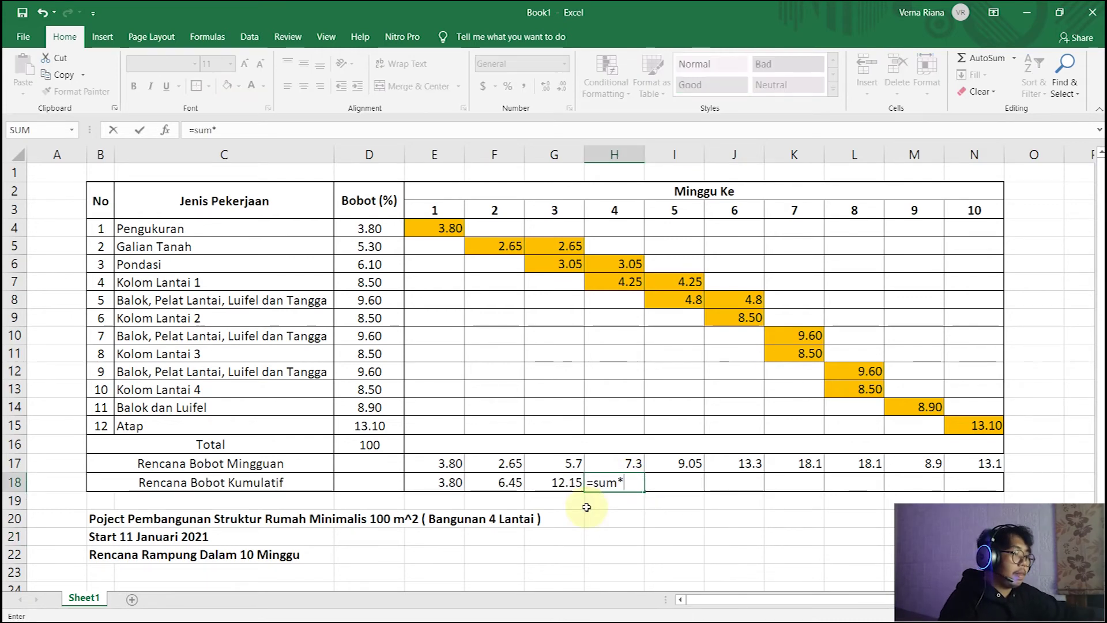
key(BackSpace)
text(()
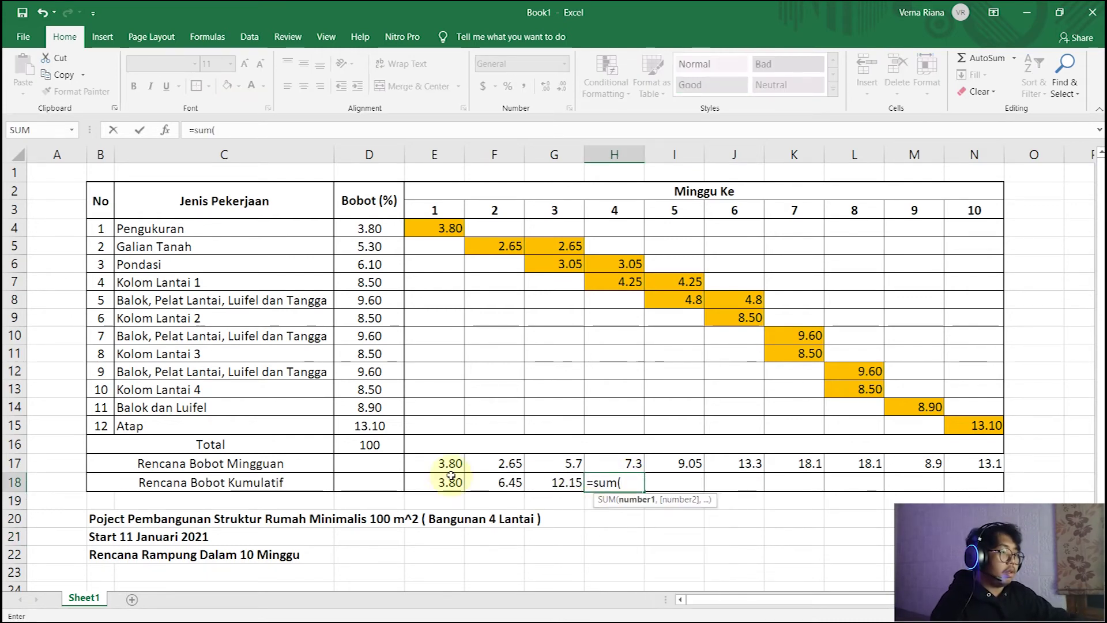
drag(438, 463, 623, 461)
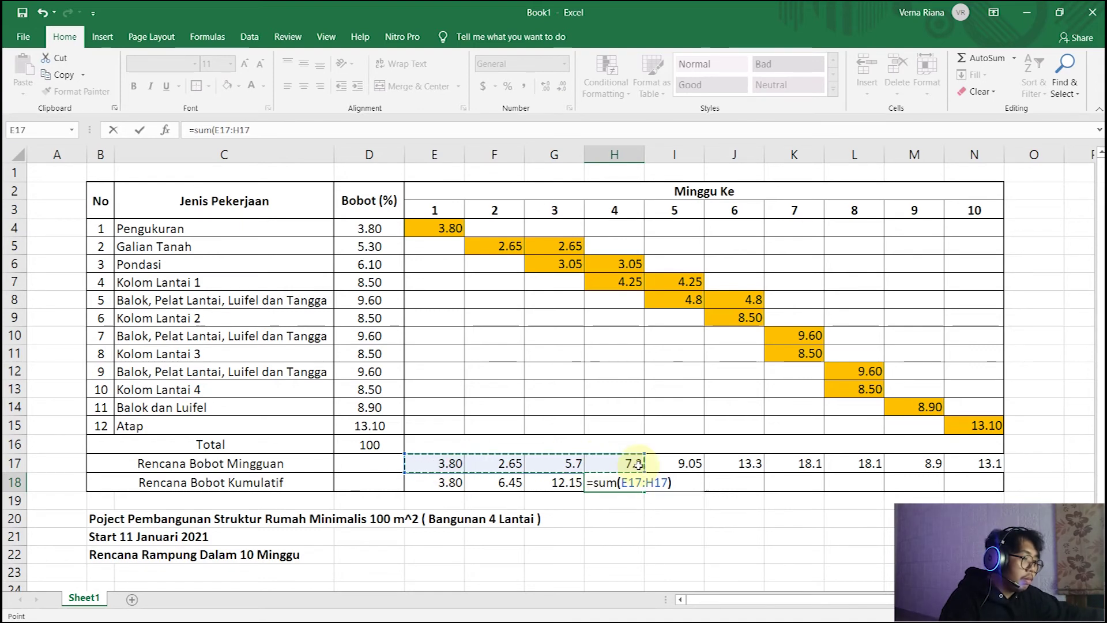
key(Tab)
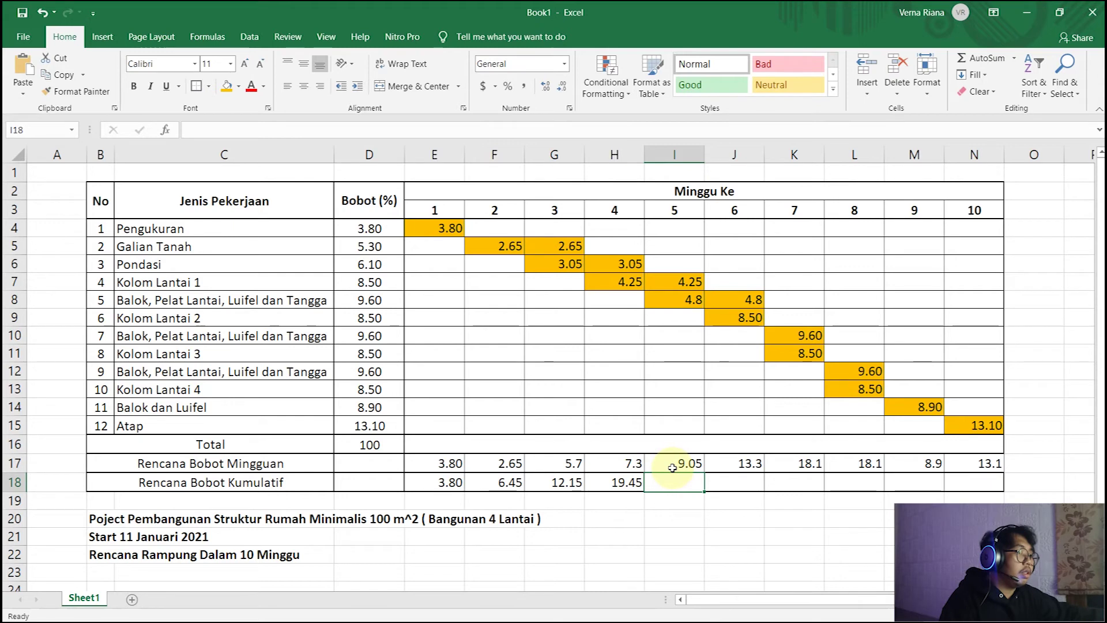
Enter =SUM(E17:I17) in I18 as the week 5 cumulative weight
text(=)
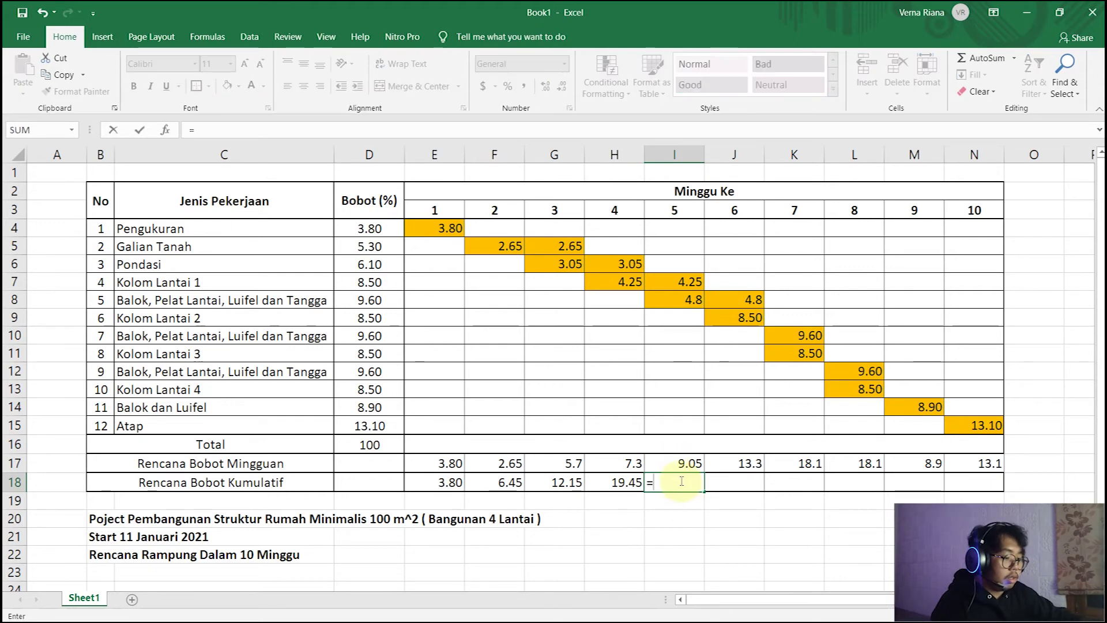
text(sum()
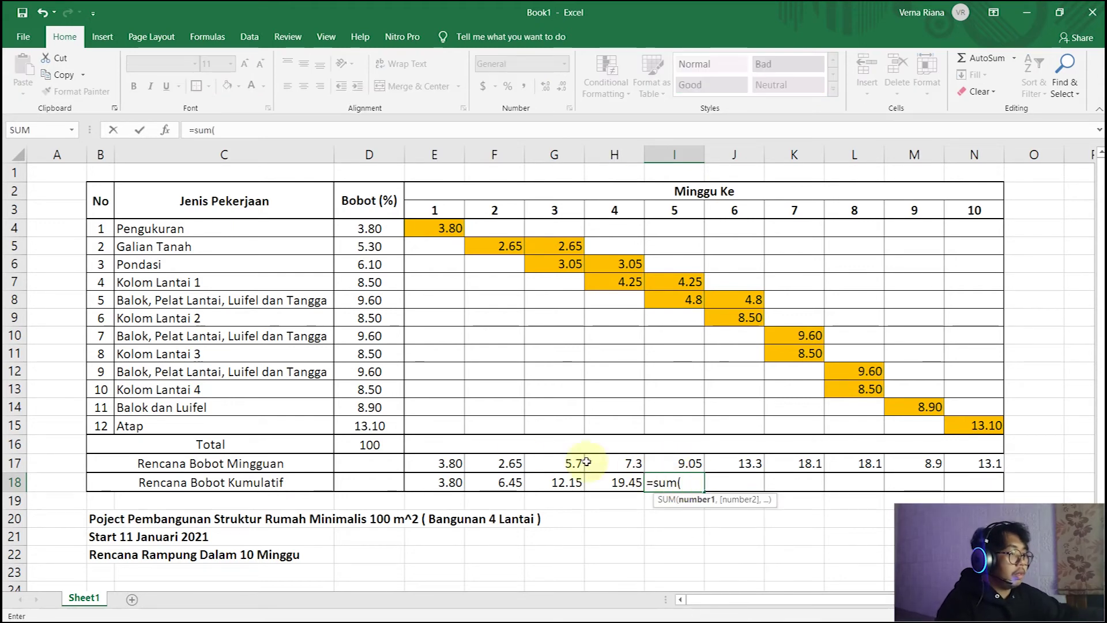
drag(446, 462, 662, 457)
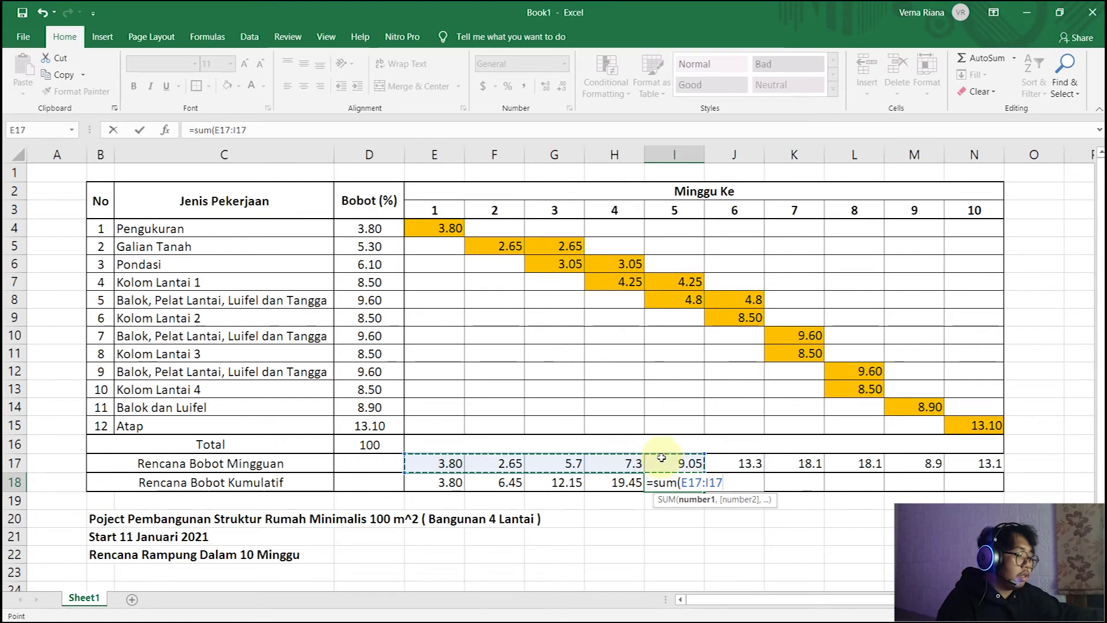
key(Tab)
Enter a SUM formula in J18 that adds the weekly weights in E17:J17 for week 6
text(=sum()
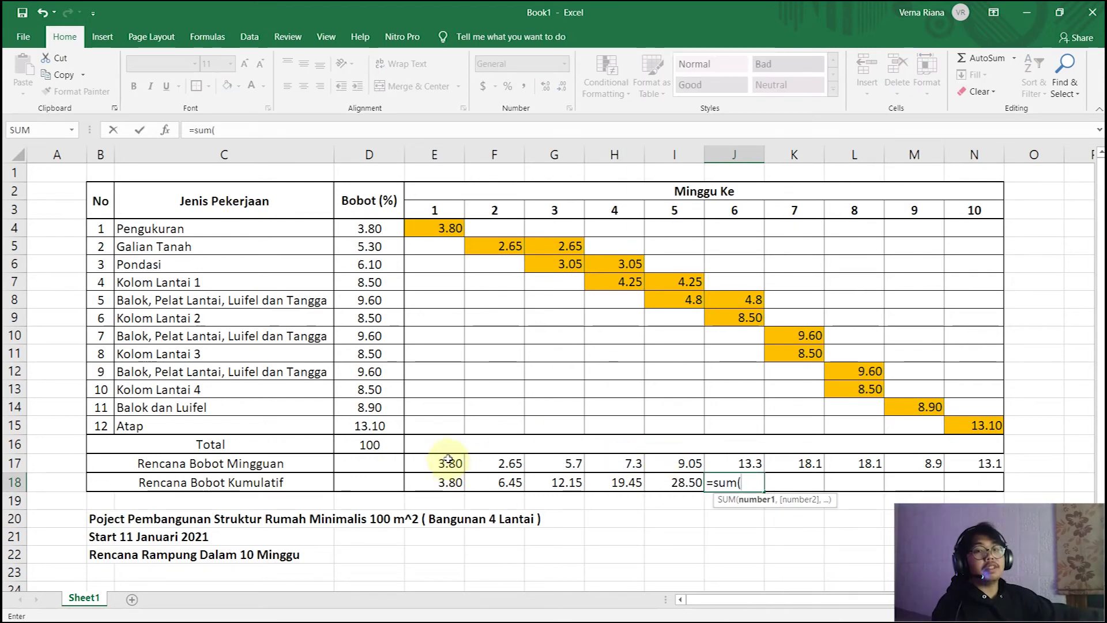
drag(448, 461, 661, 458)
key(BackSpace)
key(BackSpace)
key(BackSpace)
key(BackSpace)
key(BackSpace)
key(BackSpace)
key(BackSpace)
key(BackSpace)
key(BackSpace)
key(BackSpace)
key(BackSpace)
text(sum()
drag(448, 462, 742, 457)
key(Tab)
Enter a SUM formula in K18 that adds the weekly weights in E17:K17 for week 7
text(=sum()
drag(448, 462, 786, 458)
key(Tab)
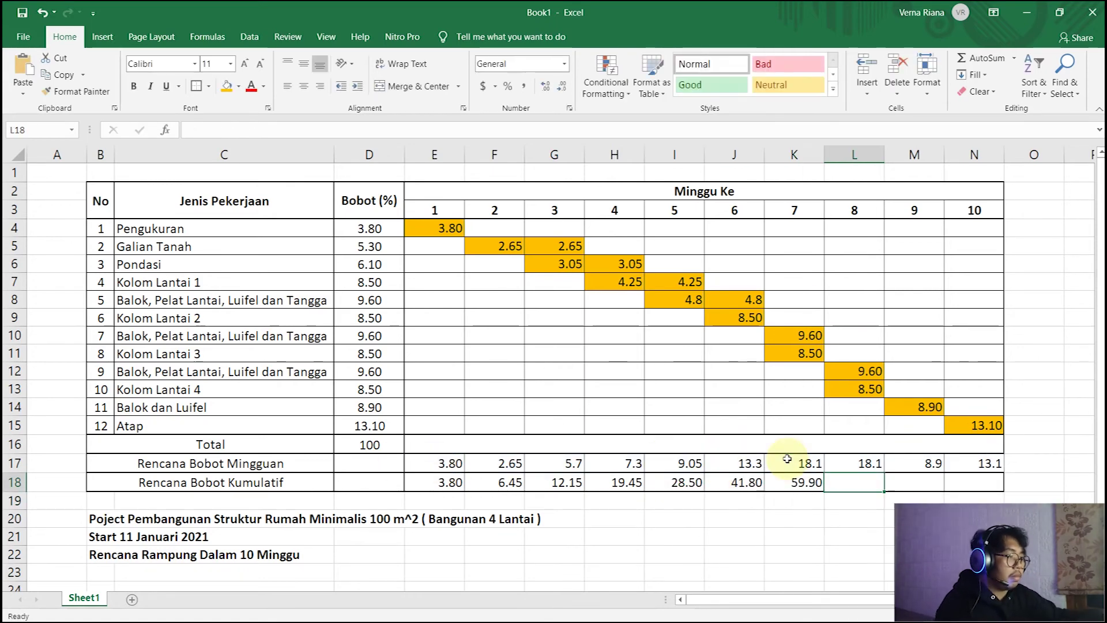
Enter SUM formulas in L18 and M18 that add the weekly weights from E17 through week 8 and week 9 respectively
text(=sum()
key(Tab)
drag(448, 462, 917, 461)
text(=sum()
key(Tab)
Enter a SUM formula in N18 that adds the weekly weights in E17:N17 for week 10
text(=sum()
drag(448, 462, 990, 461)
key(Return)
click(914, 537)
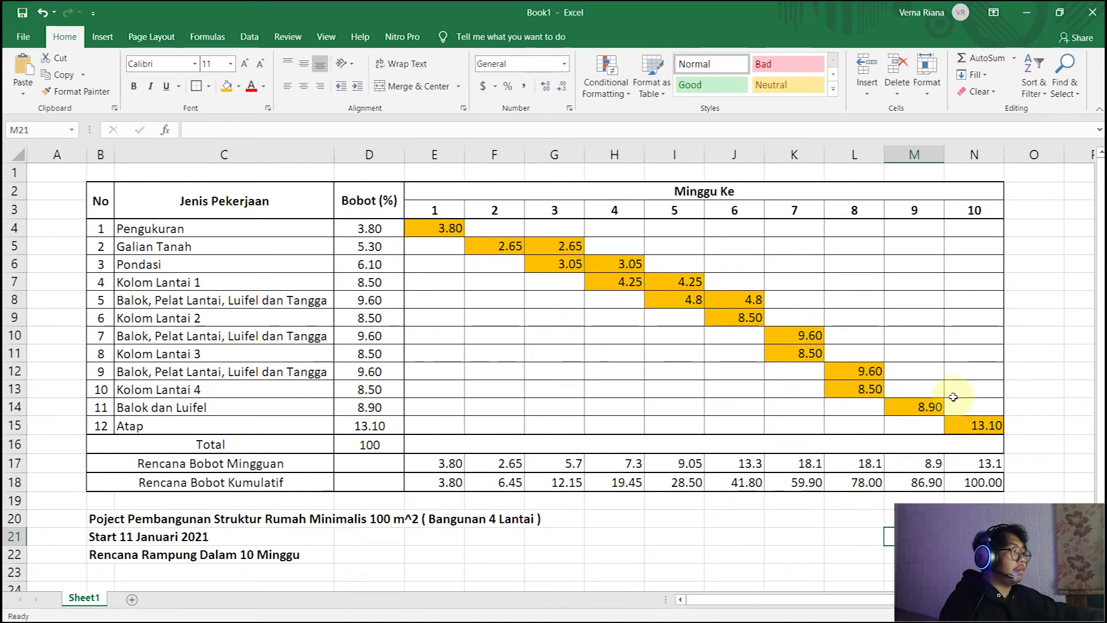
Fill the Rencana Bobot Kumulatif row, B18 to N18, with light blue
click(388, 534)
drag(155, 482, 964, 476)
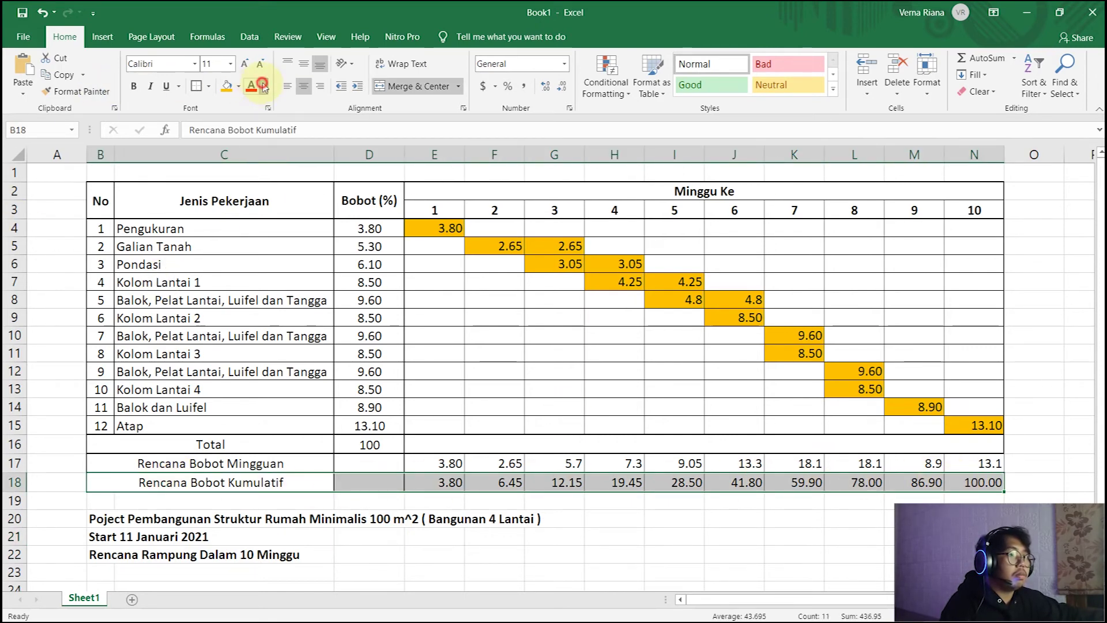
click(263, 87)
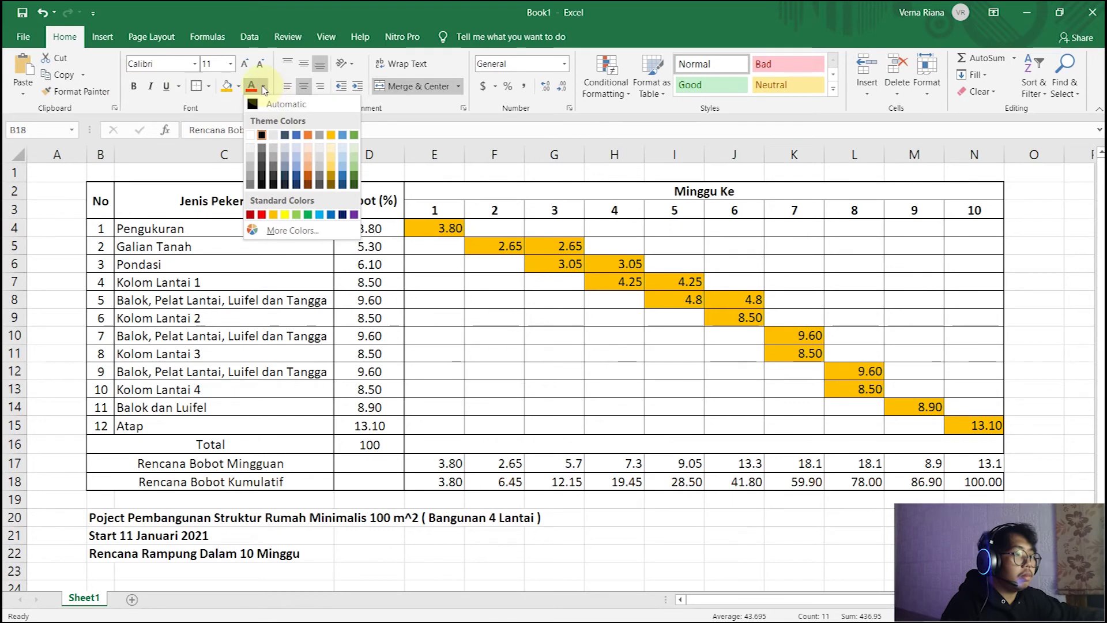
click(263, 86)
click(238, 87)
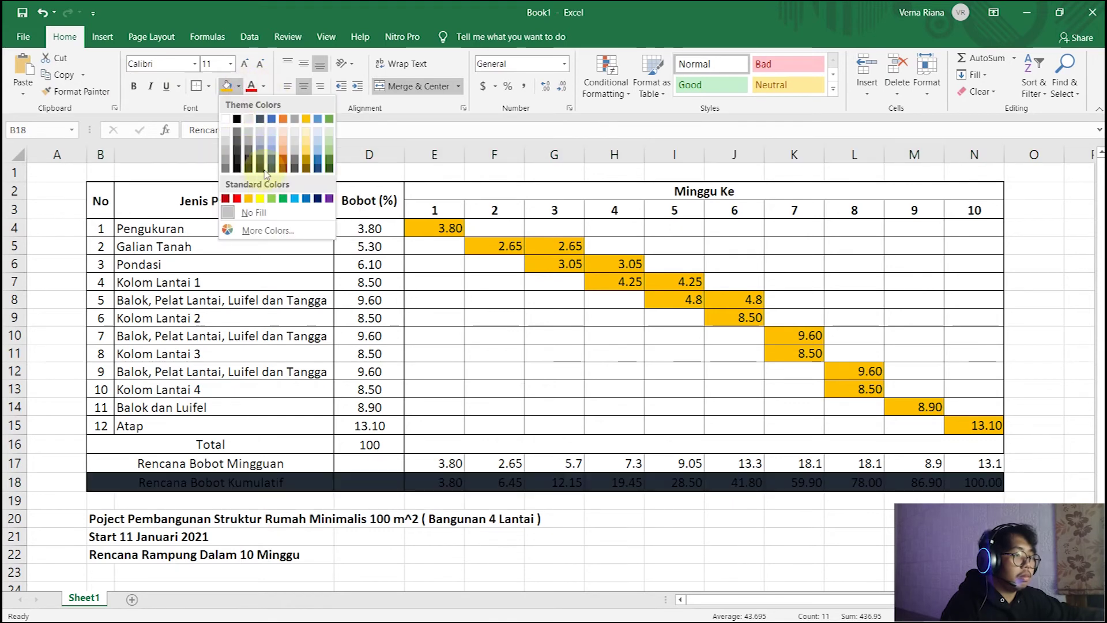
click(271, 140)
Fill the Rencana Bobot Mingguan row, B17 to N17, with light green
drag(167, 462, 990, 463)
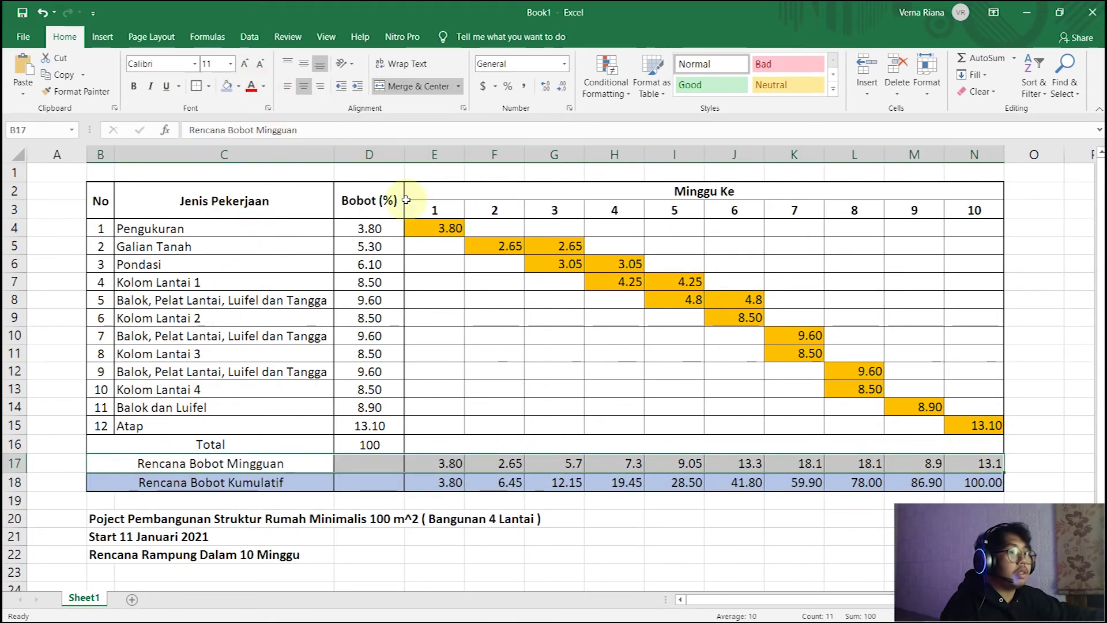
click(240, 87)
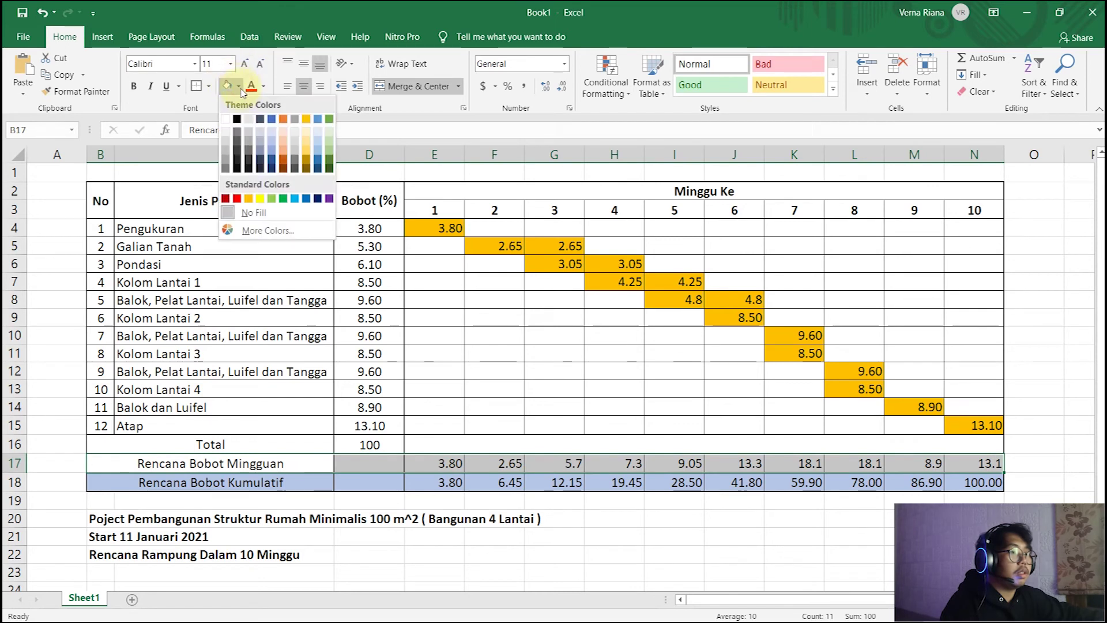
click(331, 141)
click(709, 536)
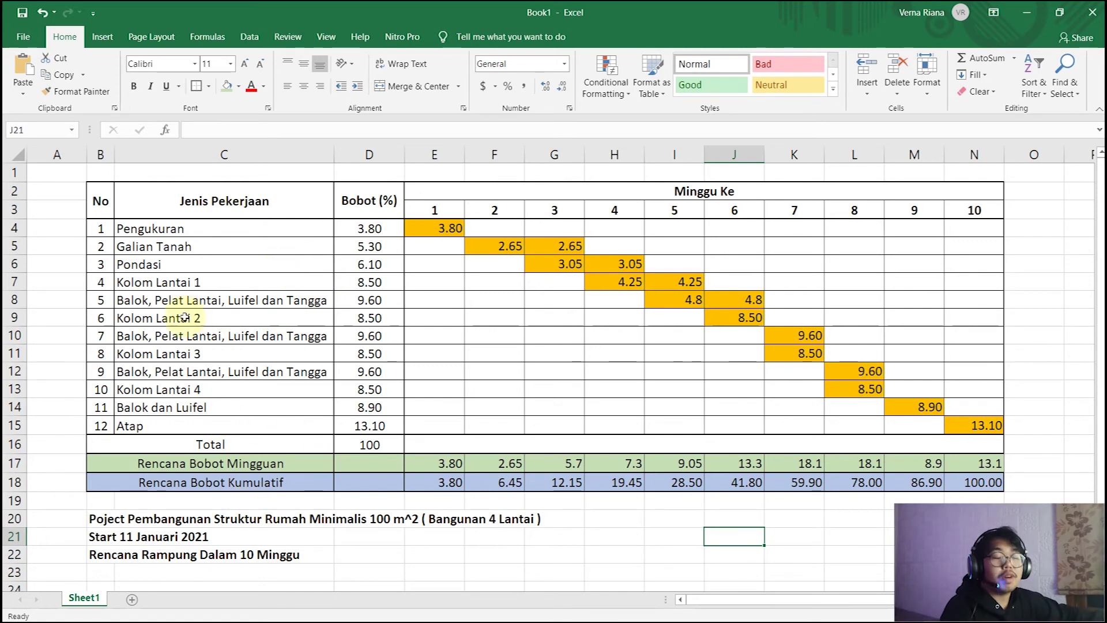
click(578, 518)
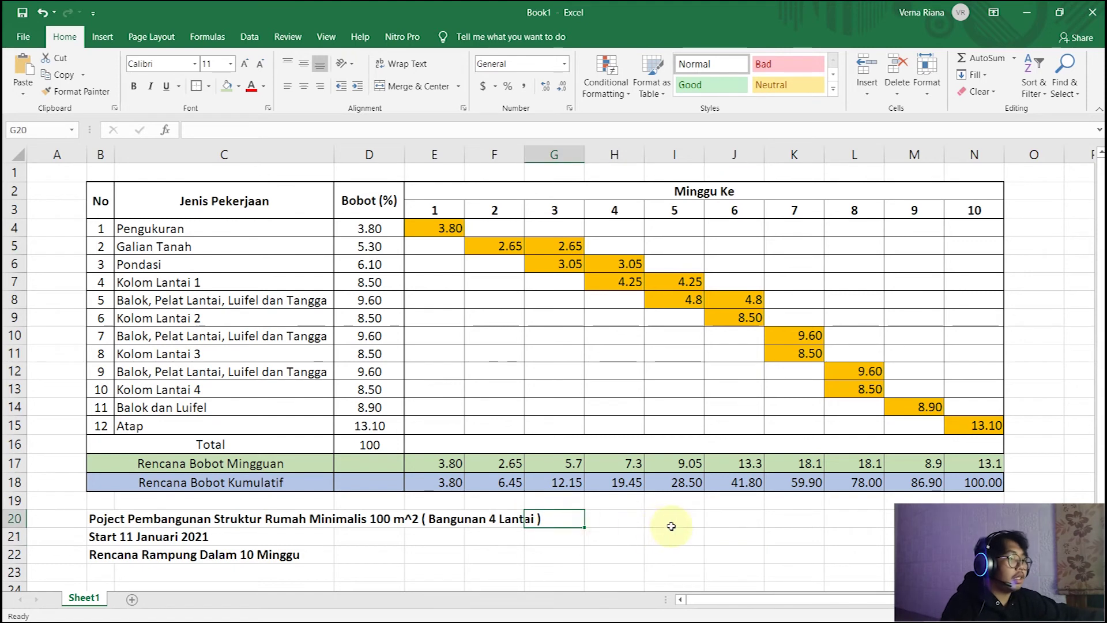
click(671, 525)
click(975, 519)
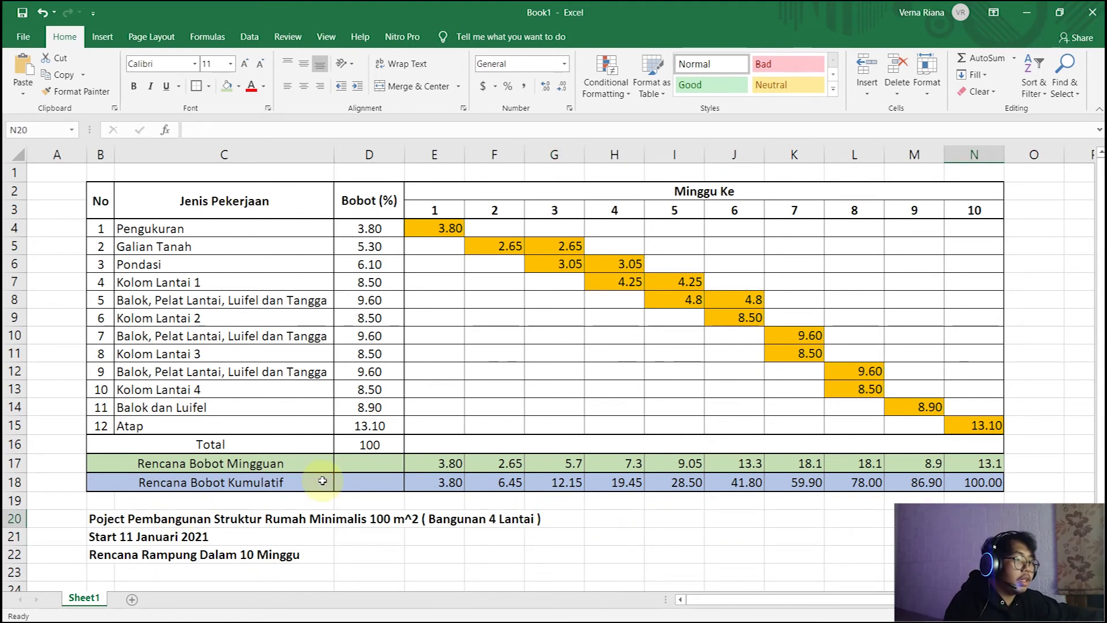
Insert a 2-D line chart without markers from the weekly and cumulative weights in E17:N18
drag(436, 485, 981, 483)
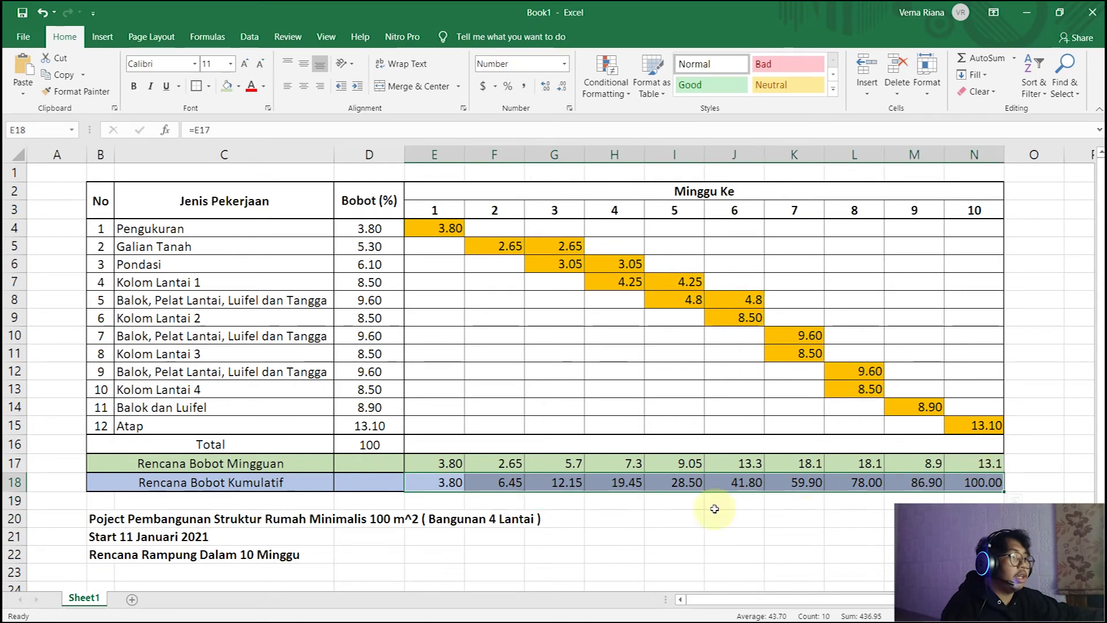
drag(432, 464, 989, 463)
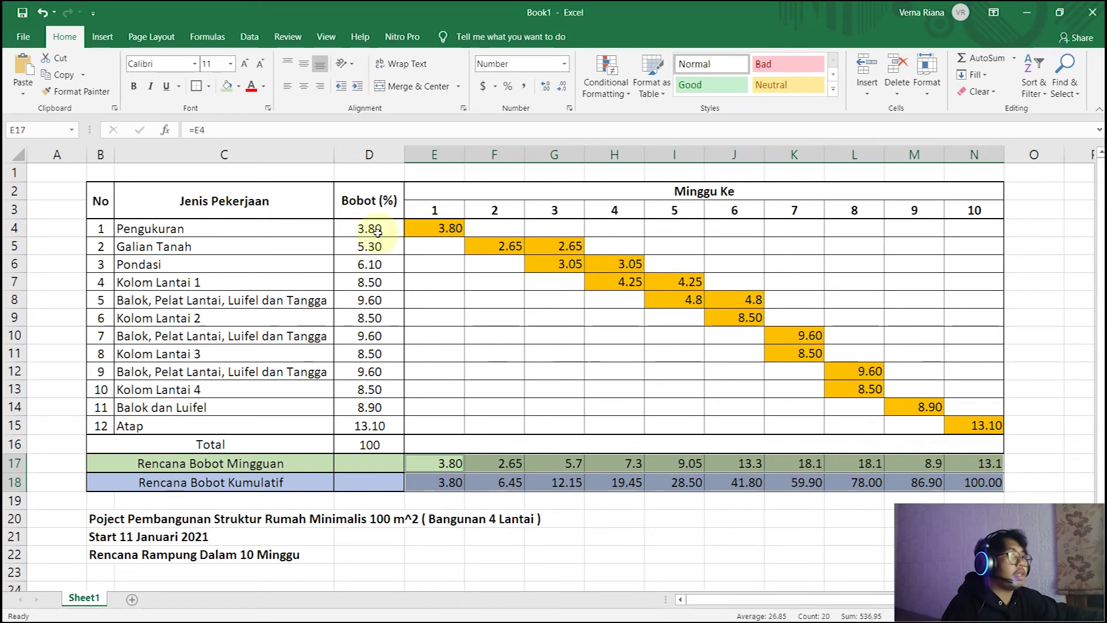
click(103, 39)
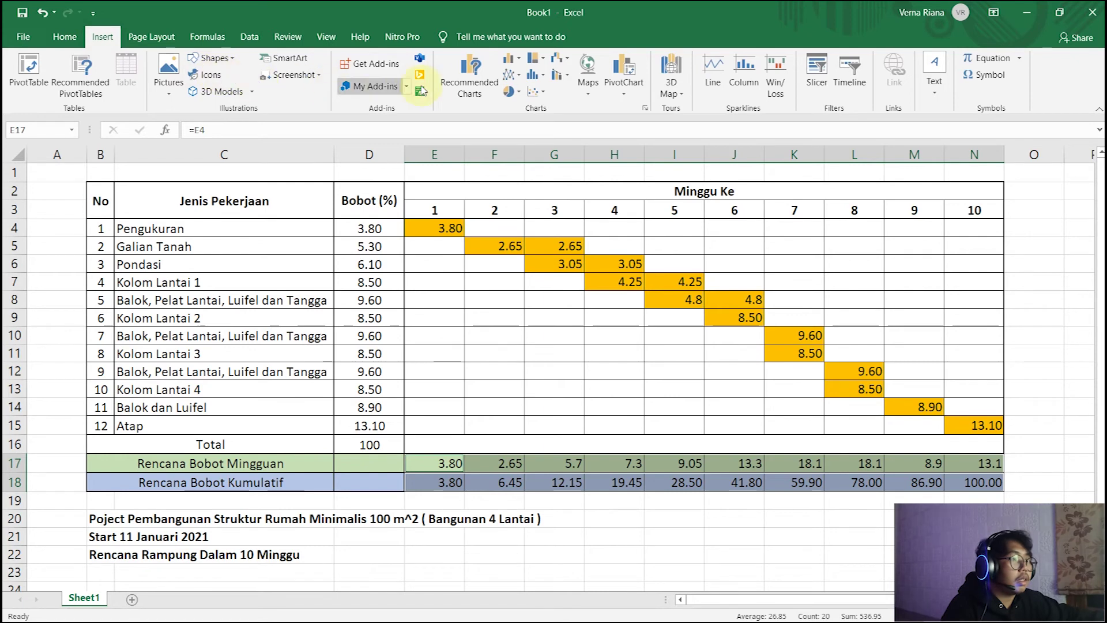
click(512, 76)
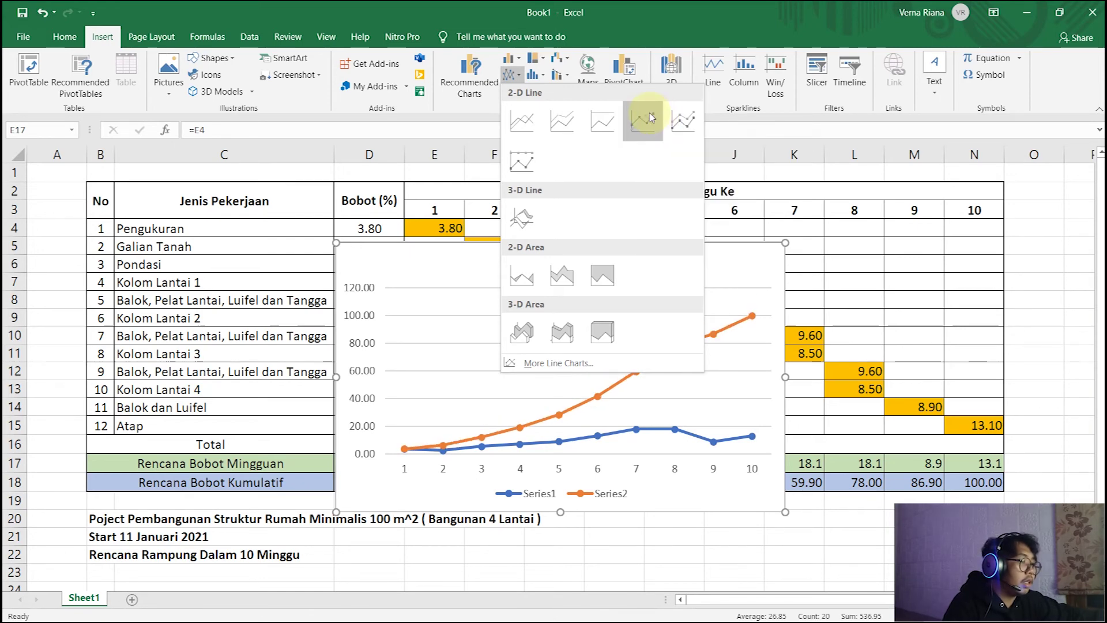
click(541, 123)
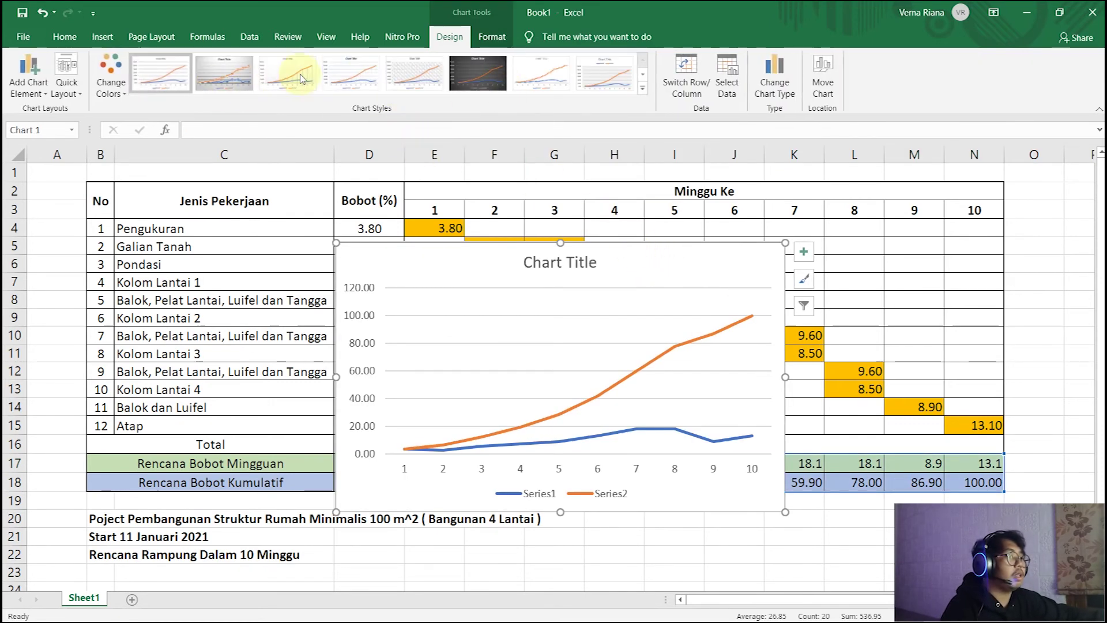
Try moving the line chart to a different position over the schedule table
click(362, 290)
drag(366, 278, 362, 285)
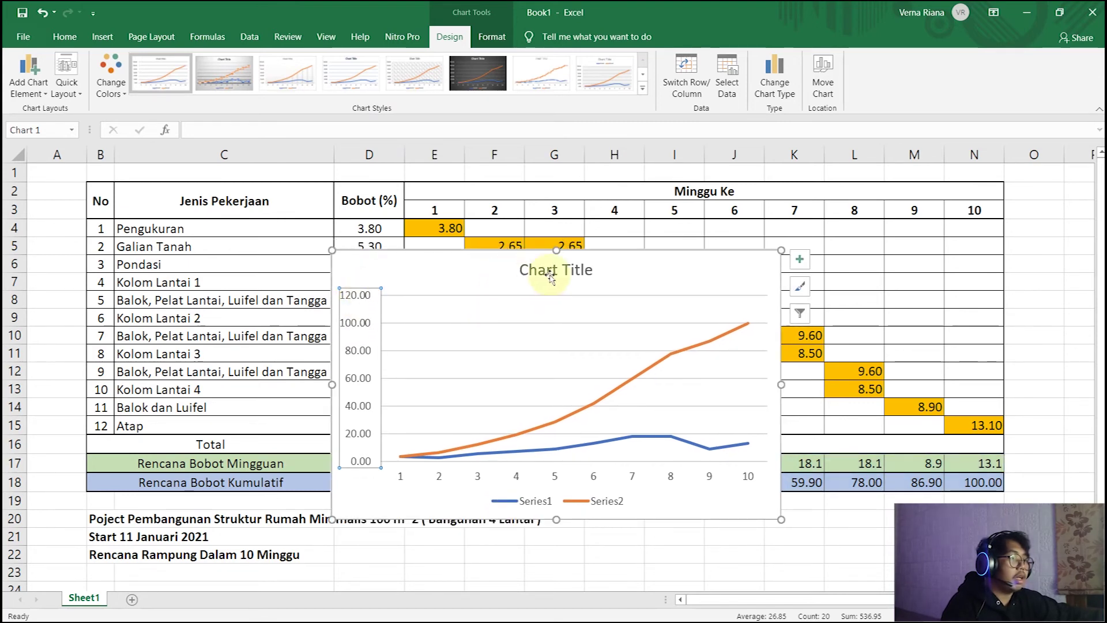
drag(656, 272, 445, 143)
key(ctrl+z)
key(ctrl+z)
key(ctrl+z)
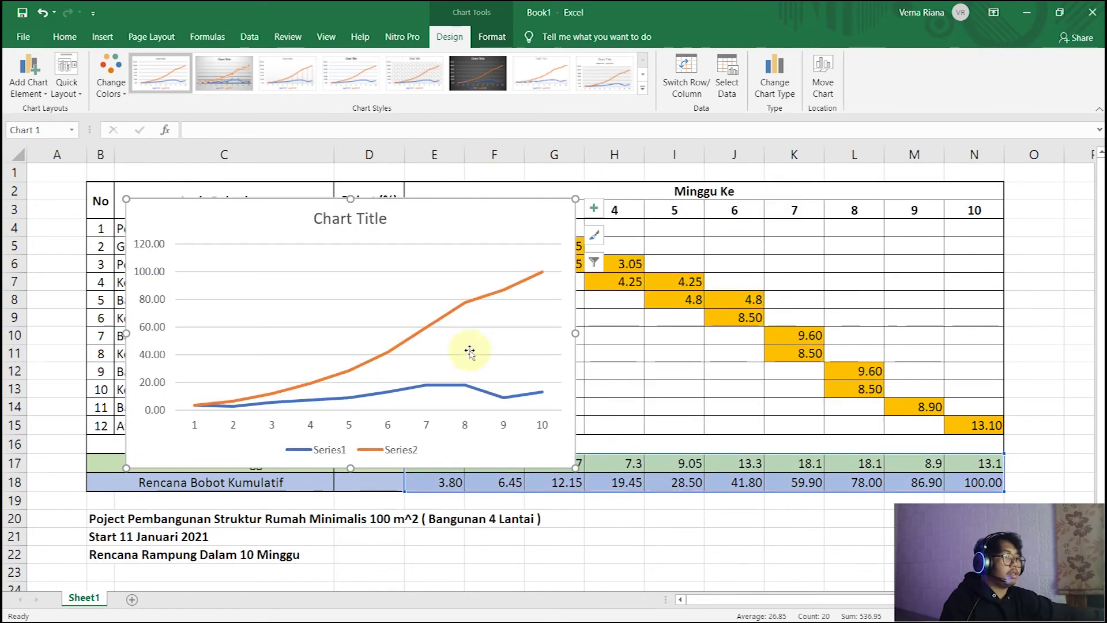
Delete the chart's title, legend, axes, gridlines and weekly-weight line, keeping only the cumulative line
key(Delete)
click(630, 378)
key(Delete)
click(469, 259)
key(Delete)
double_click(576, 259)
key(ctrl+z)
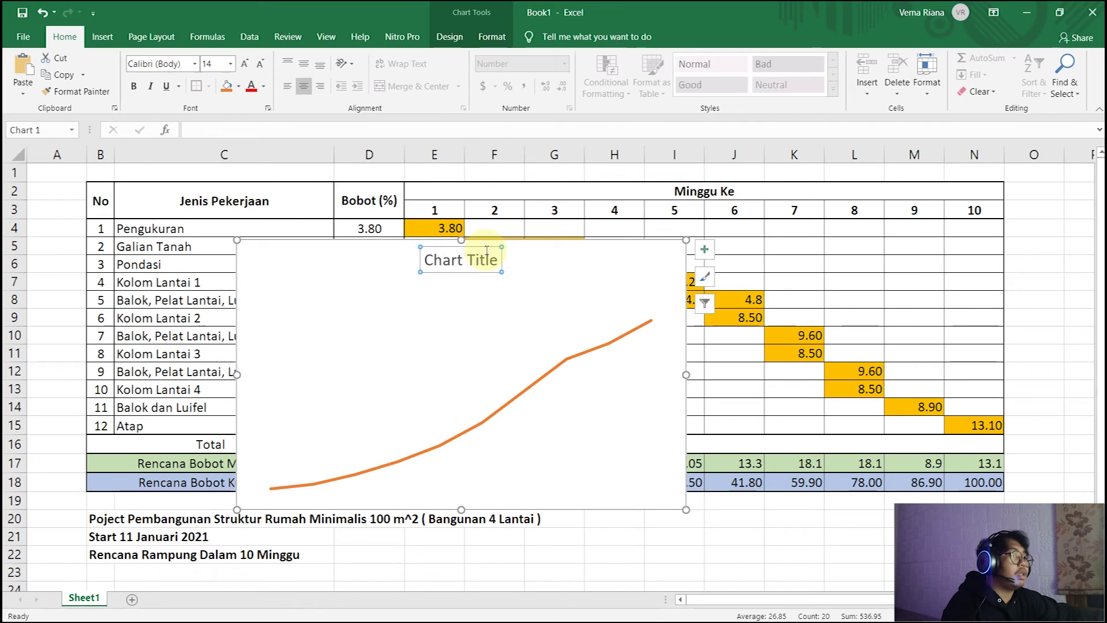
key(Delete)
Set both the plot area and the chart area to No fill so the table shows through
double_click(644, 259)
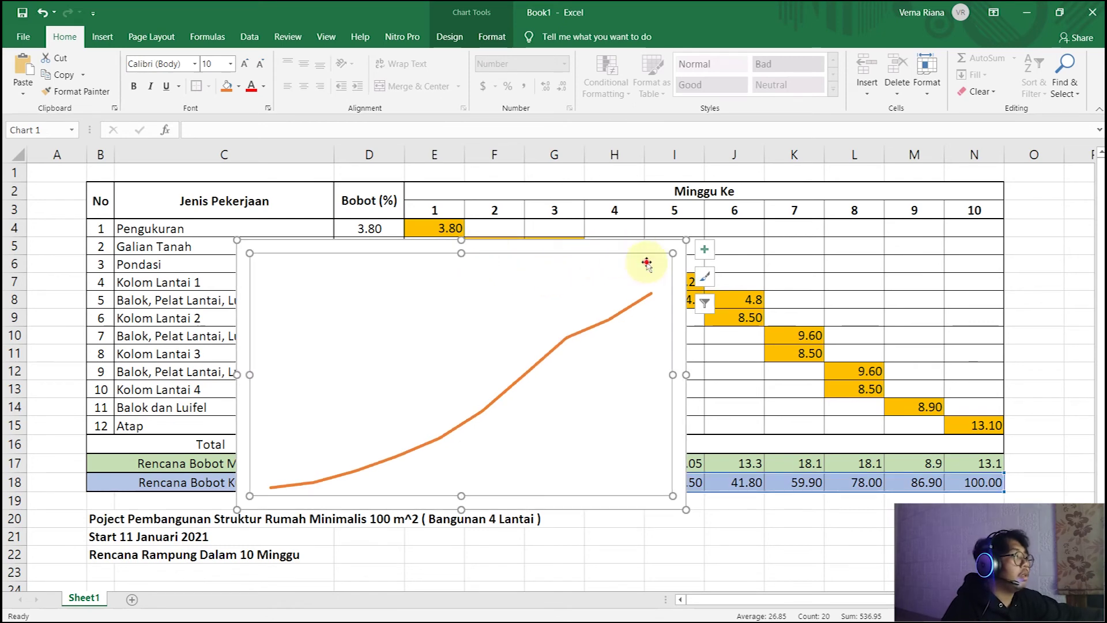
click(934, 242)
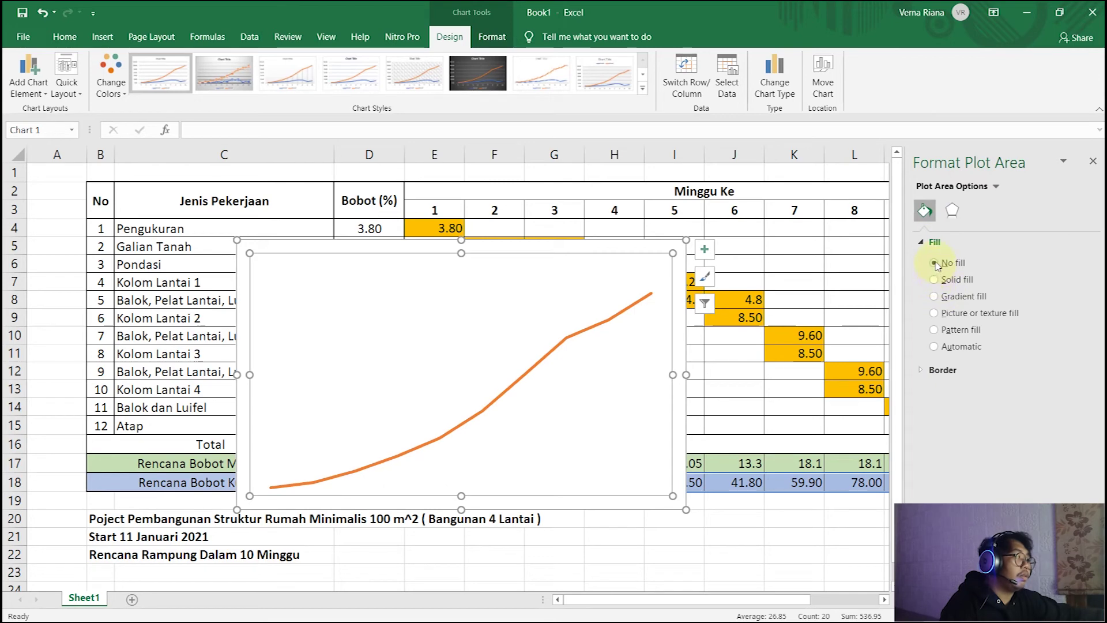
click(681, 274)
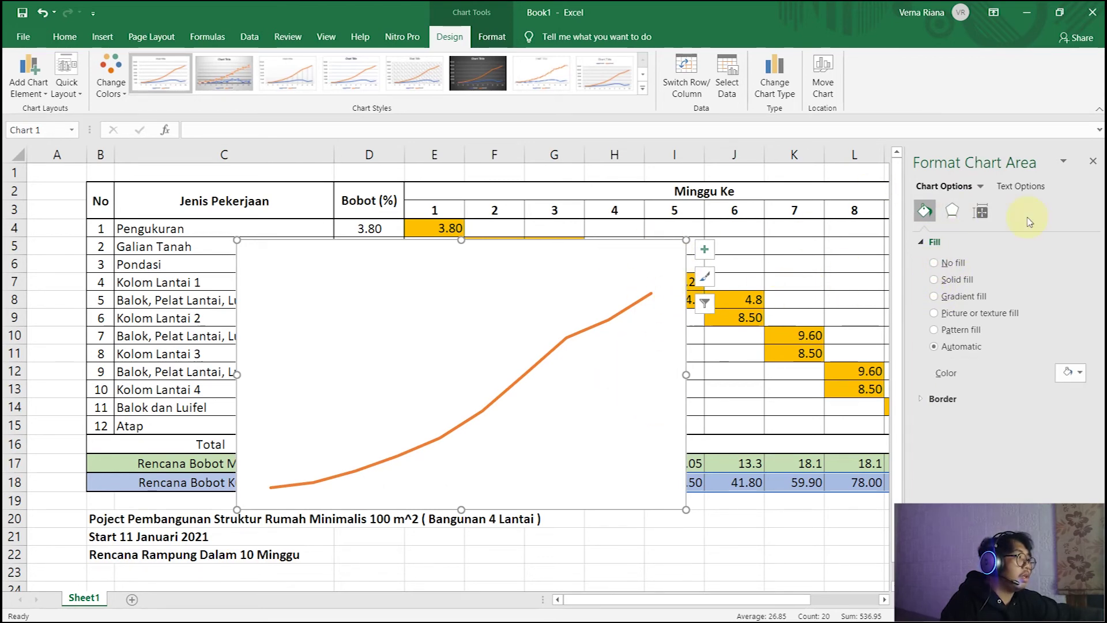
click(933, 266)
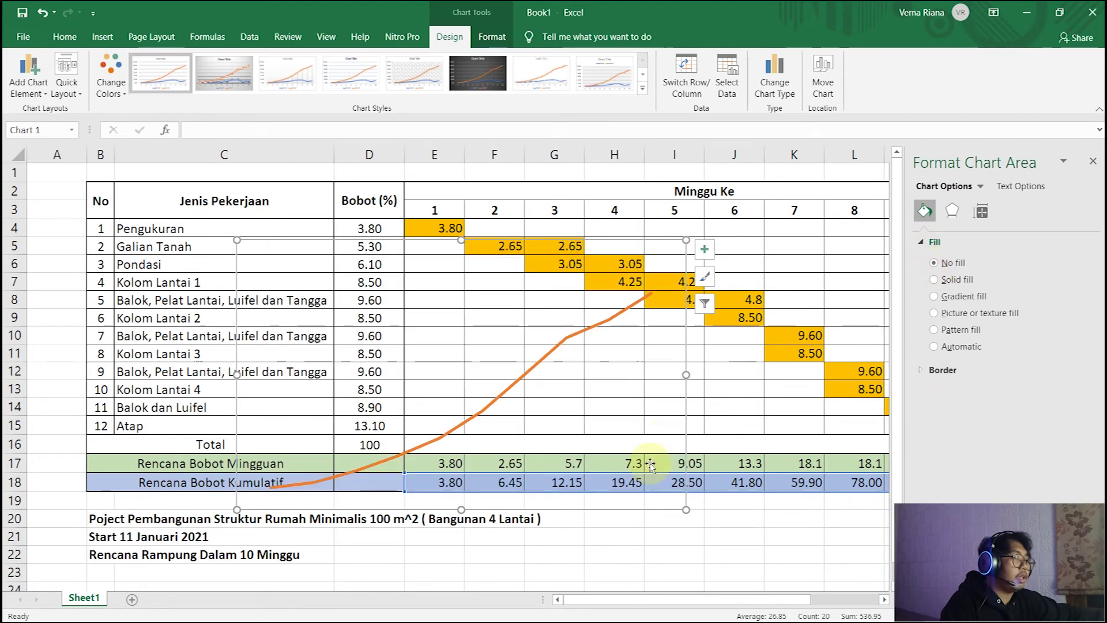
click(734, 572)
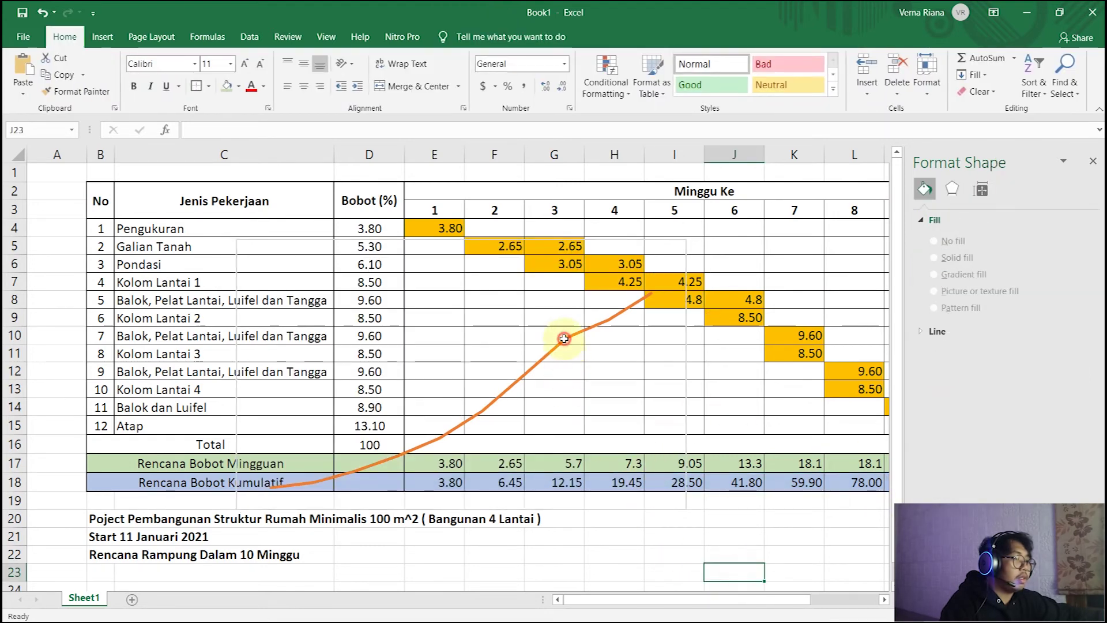
Move the transparent chart so that the curve starts in the week 1 column, just above the weekly weights row
click(567, 338)
click(597, 330)
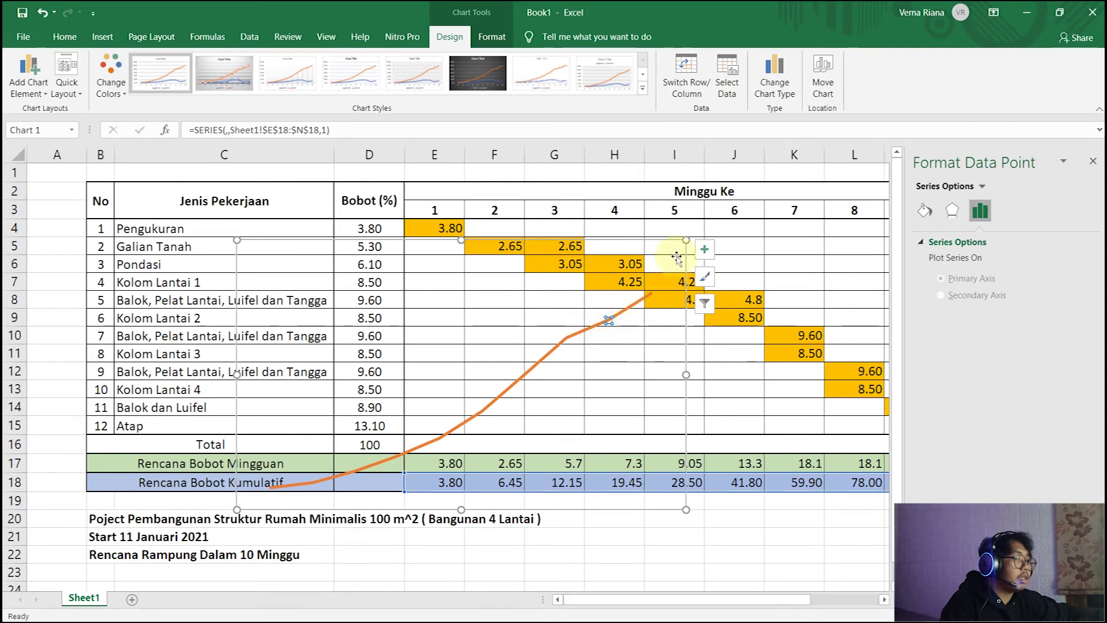
drag(685, 251, 828, 206)
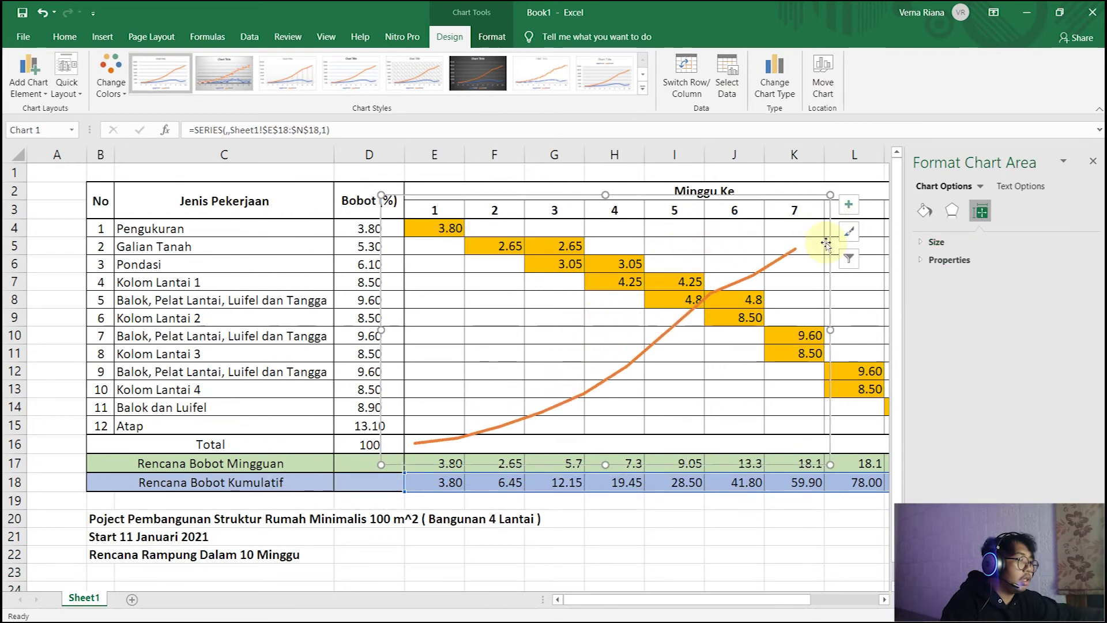
Change the cumulative curve's line color to the green theme color
click(926, 211)
click(980, 186)
click(989, 240)
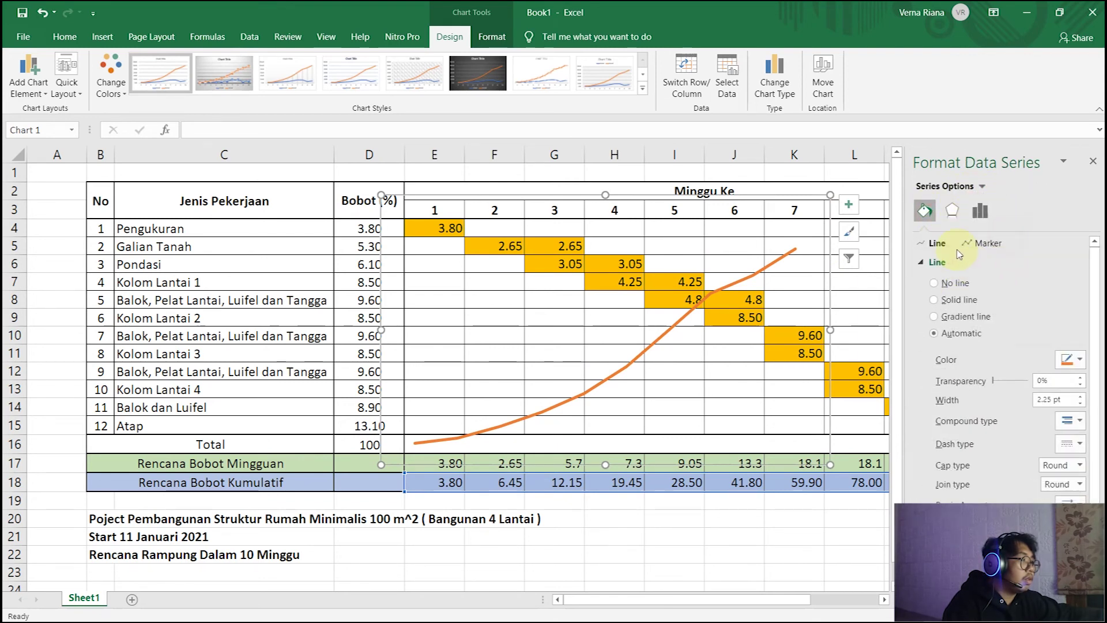
click(1080, 360)
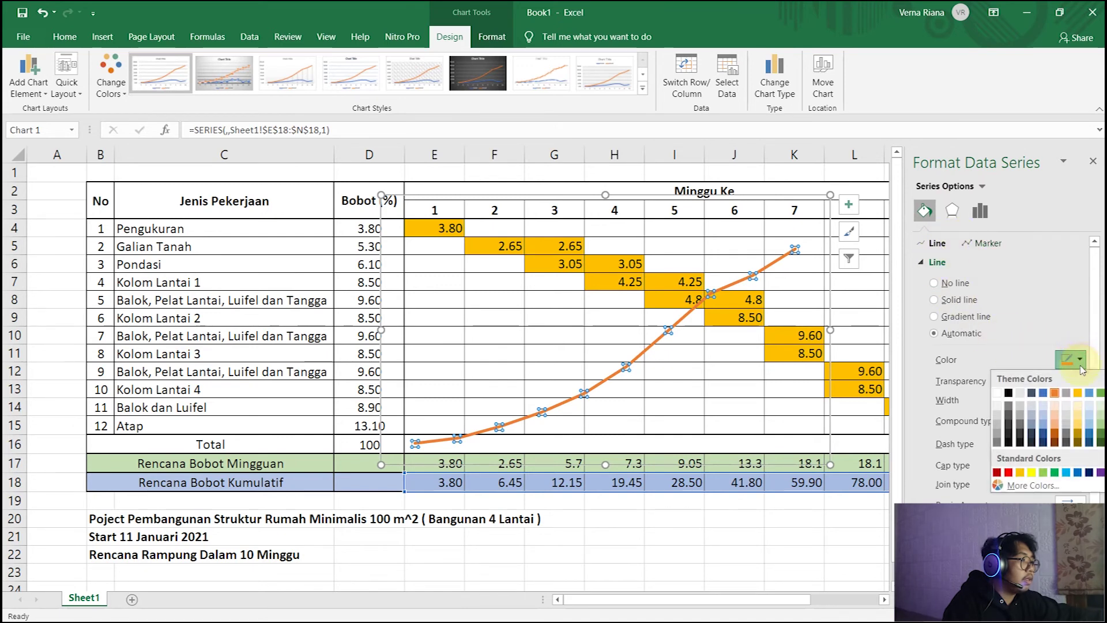
click(1101, 394)
click(696, 560)
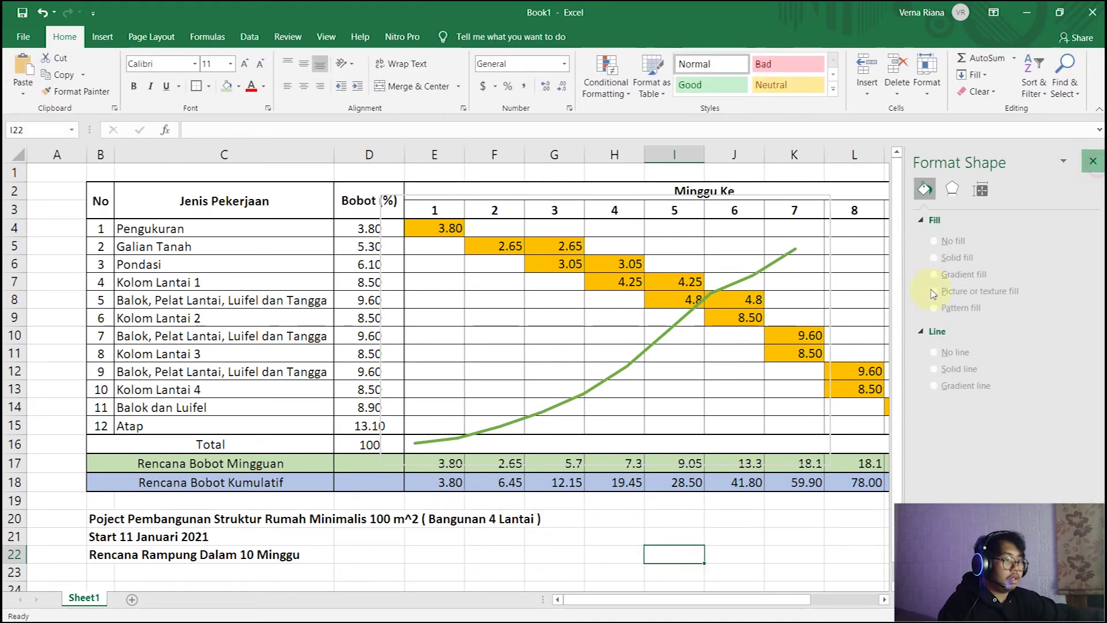
Reposition and enlarge the chart so the curve runs from the week 1 Atap cell to the week 10 Pengukuran cell
click(668, 331)
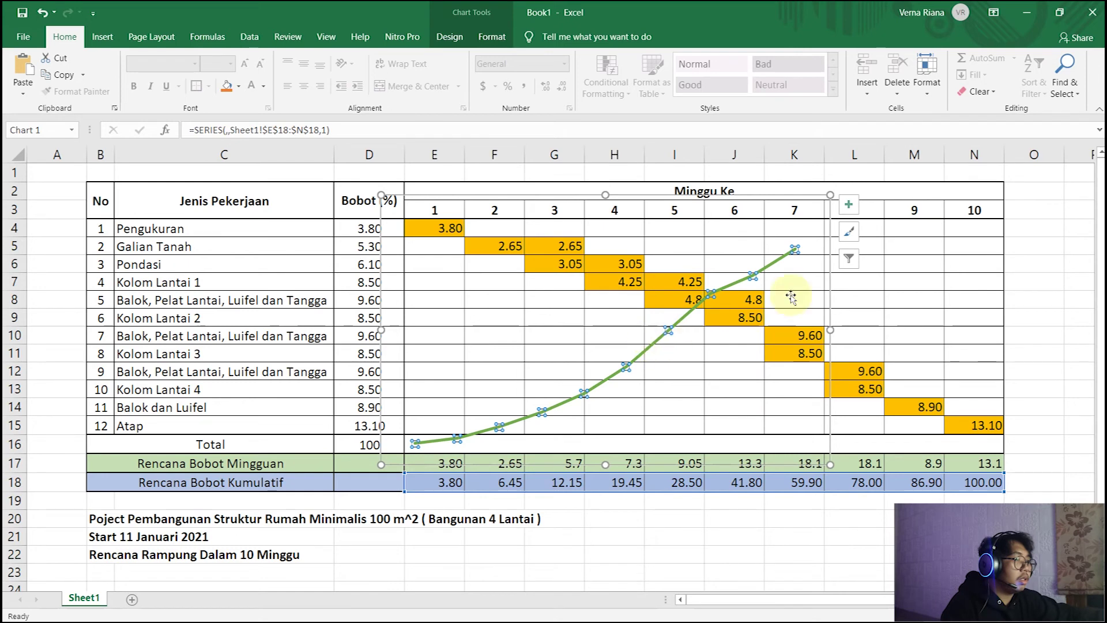
mouse_move(826, 263)
mouse_down()
mouse_move(841, 252)
mouse_move(815, 251)
mouse_up()
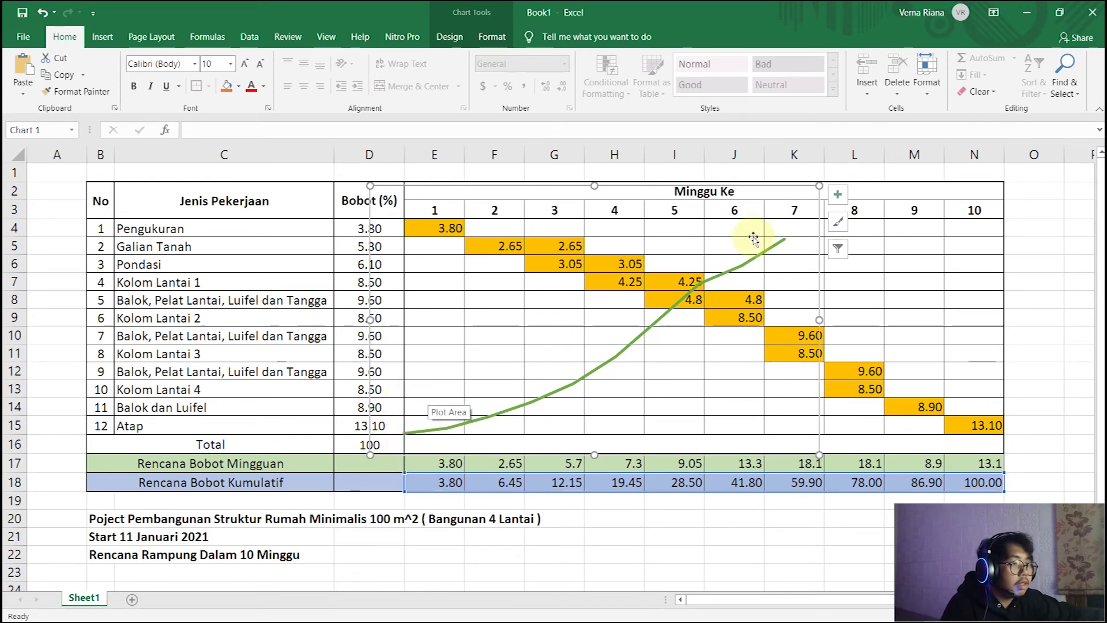
drag(820, 184, 1051, 165)
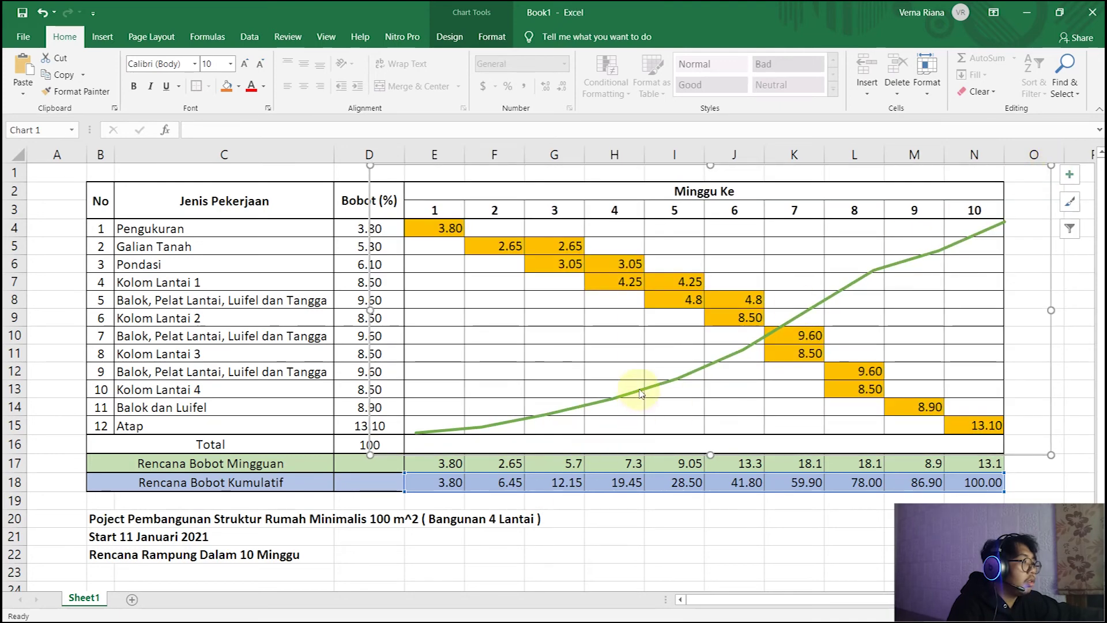
drag(1050, 360, 1044, 361)
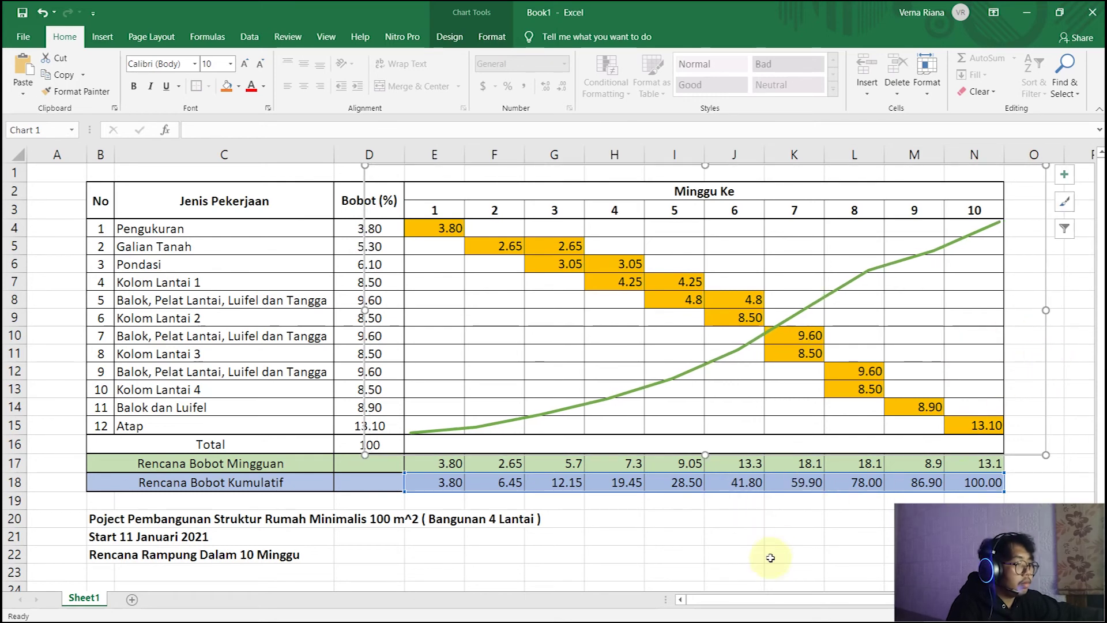
click(836, 550)
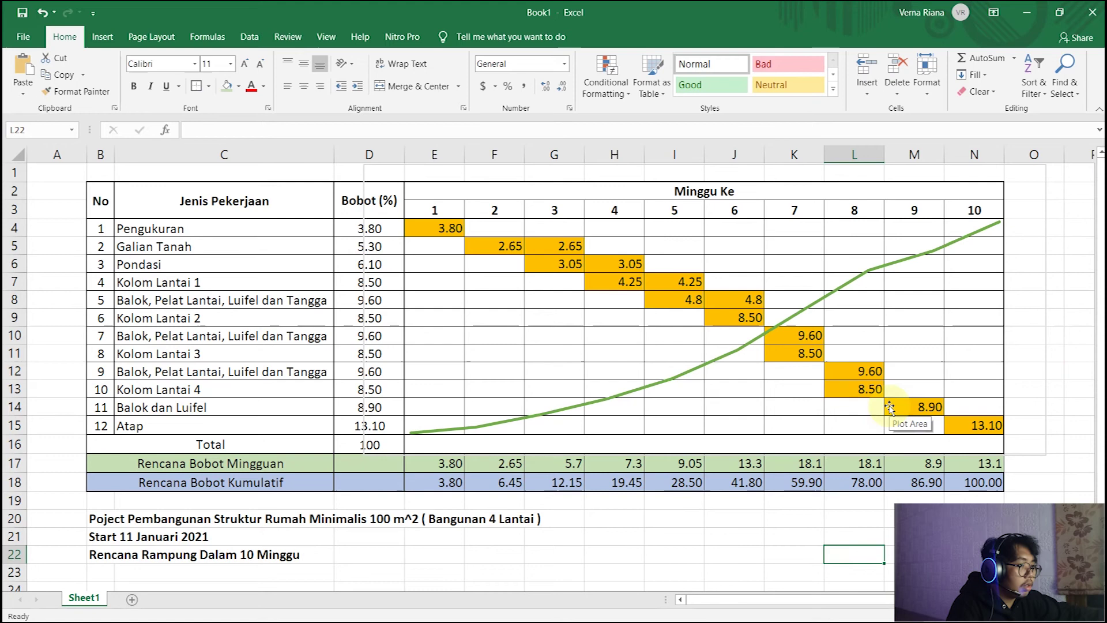
click(861, 276)
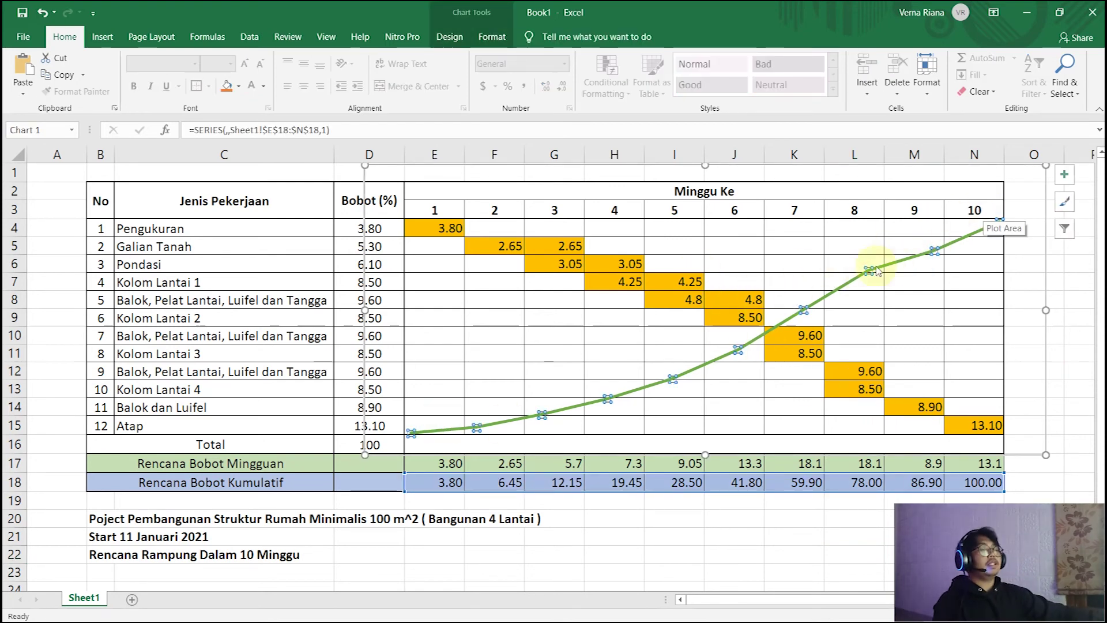
click(451, 231)
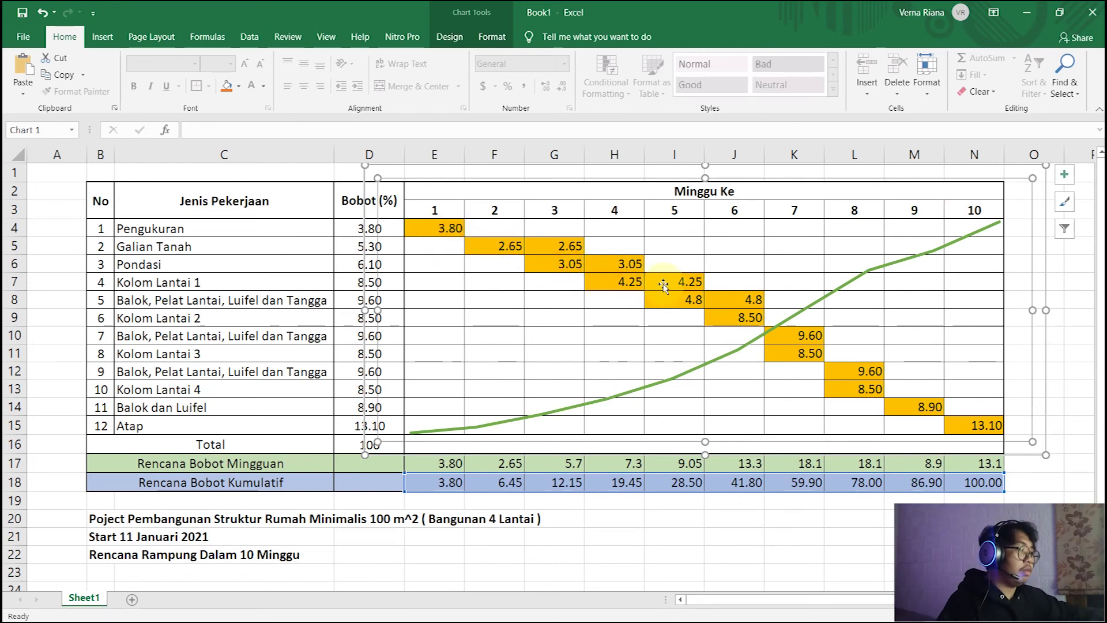
click(903, 537)
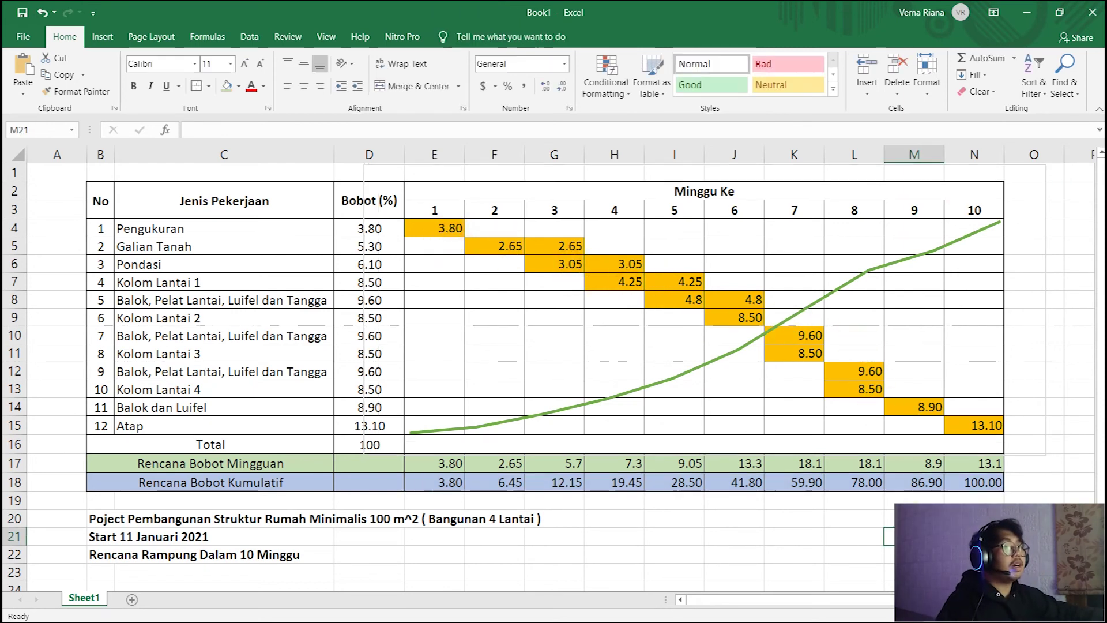
click(1034, 537)
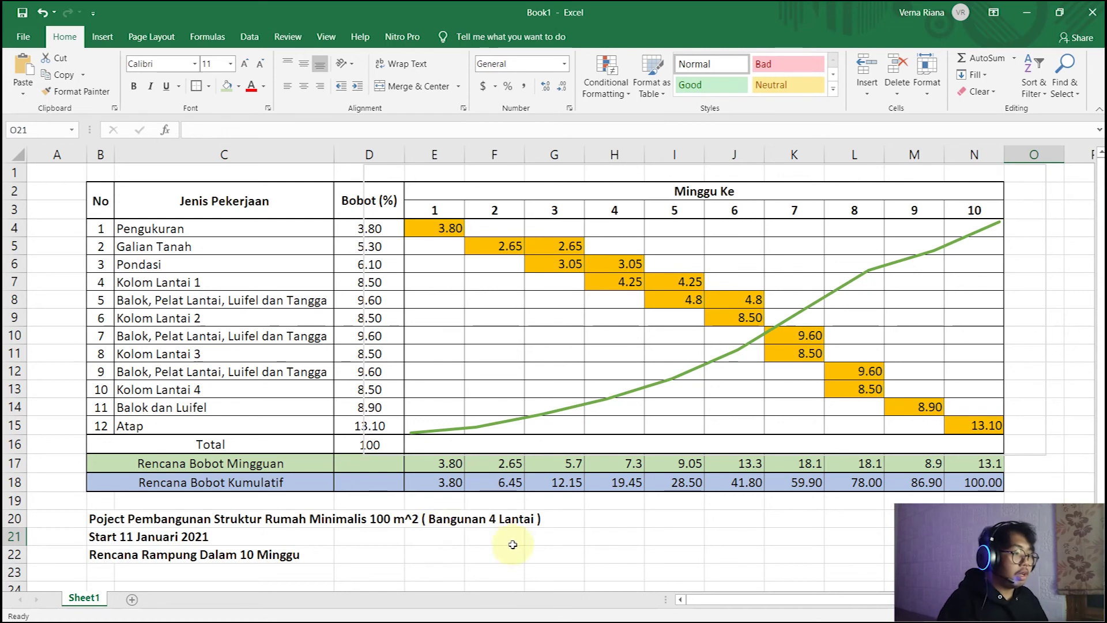
click(791, 500)
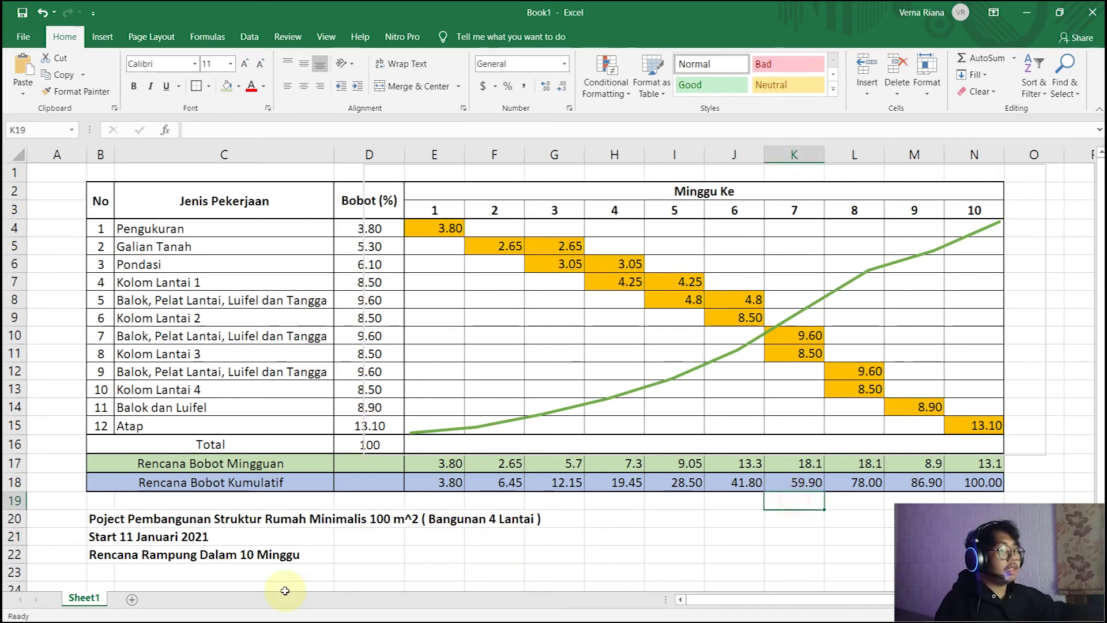
click(242, 555)
click(381, 498)
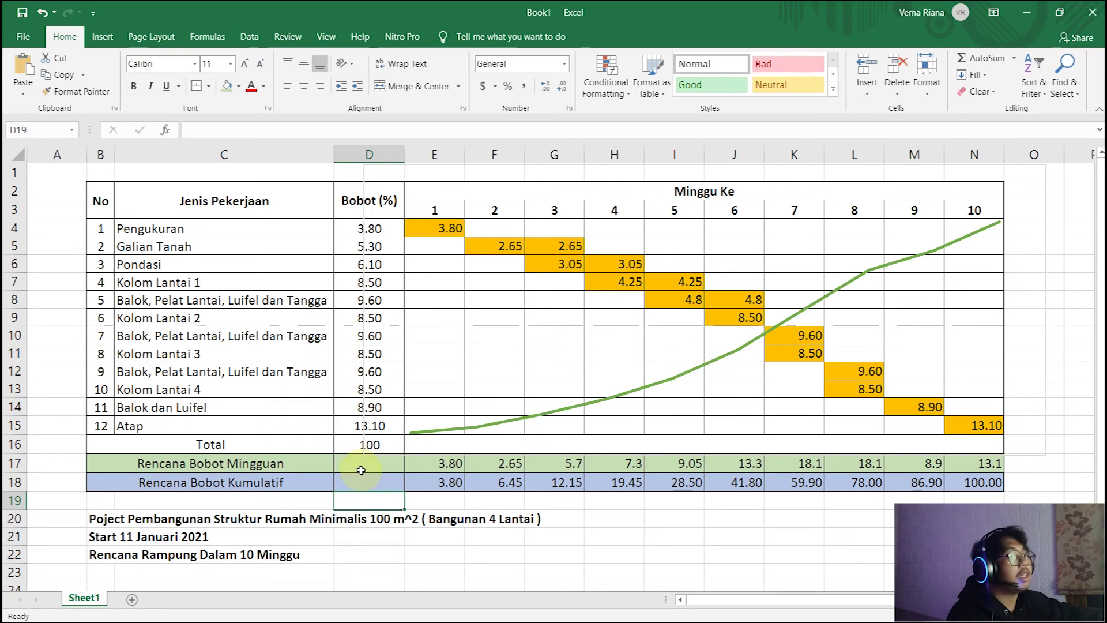
click(836, 517)
click(974, 537)
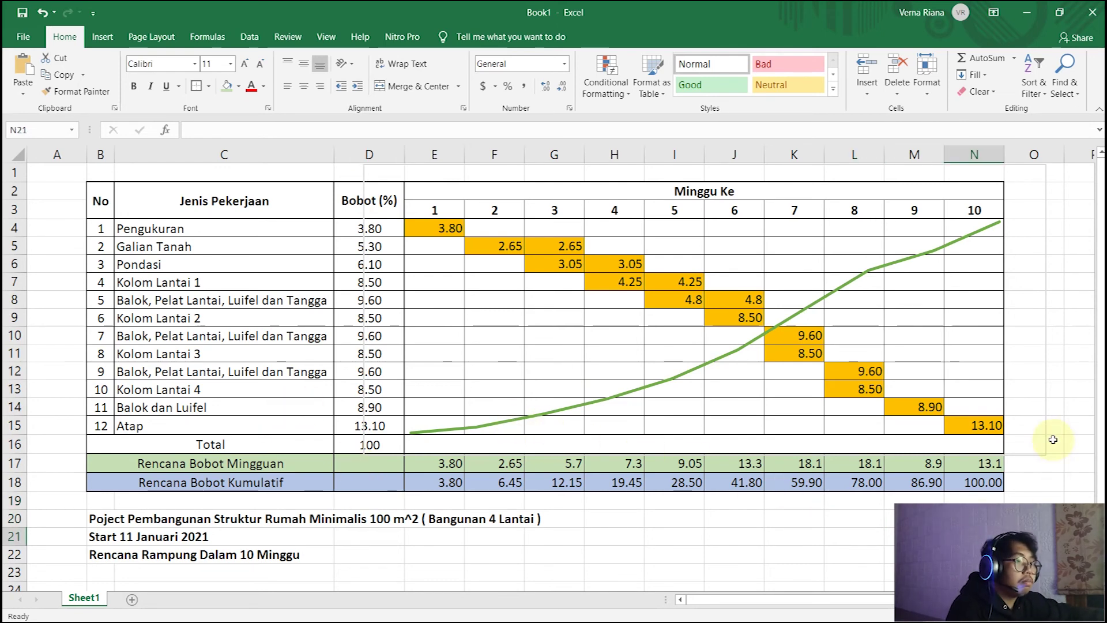
key(Right)
Switch to Microsoft Project and show the Contoh TS Sederhana schedule in a maximized window
mouse_move(174, 616)
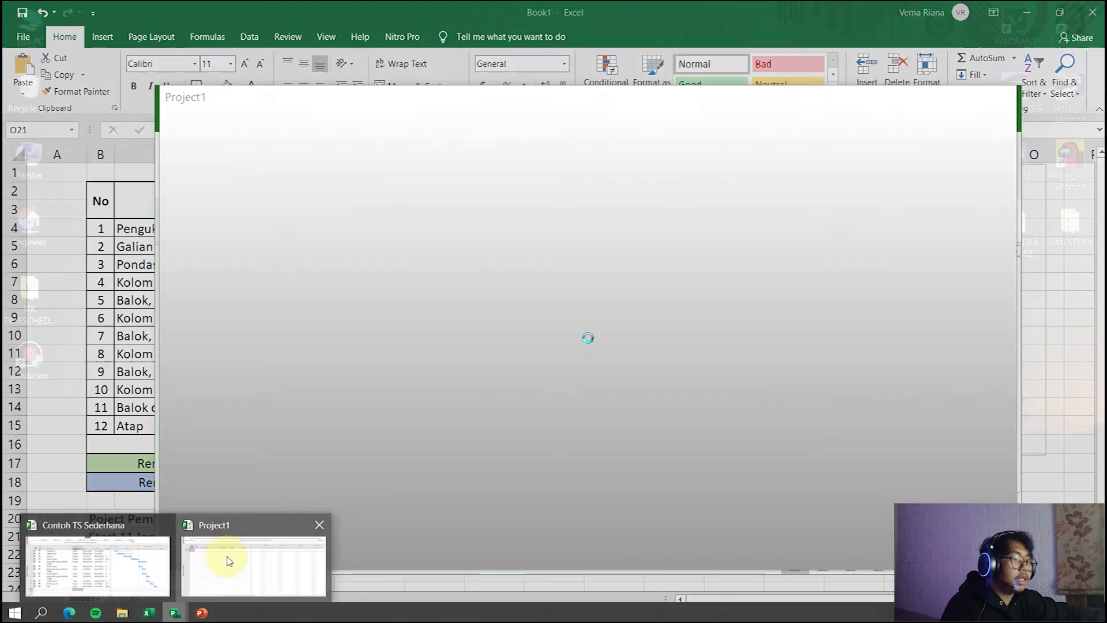
click(222, 559)
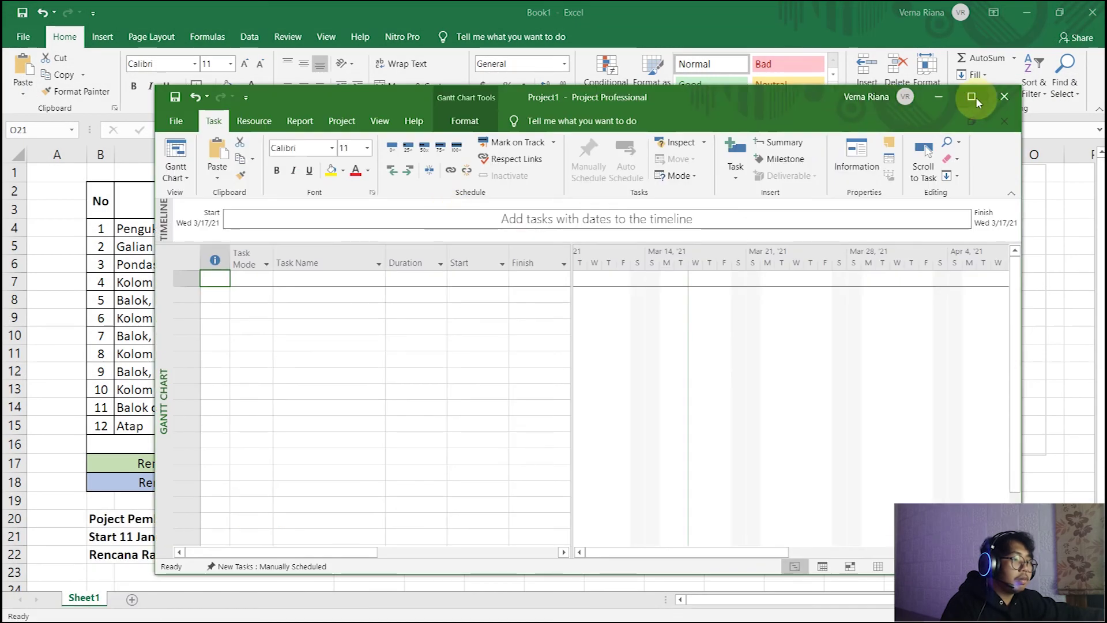
mouse_move(176, 615)
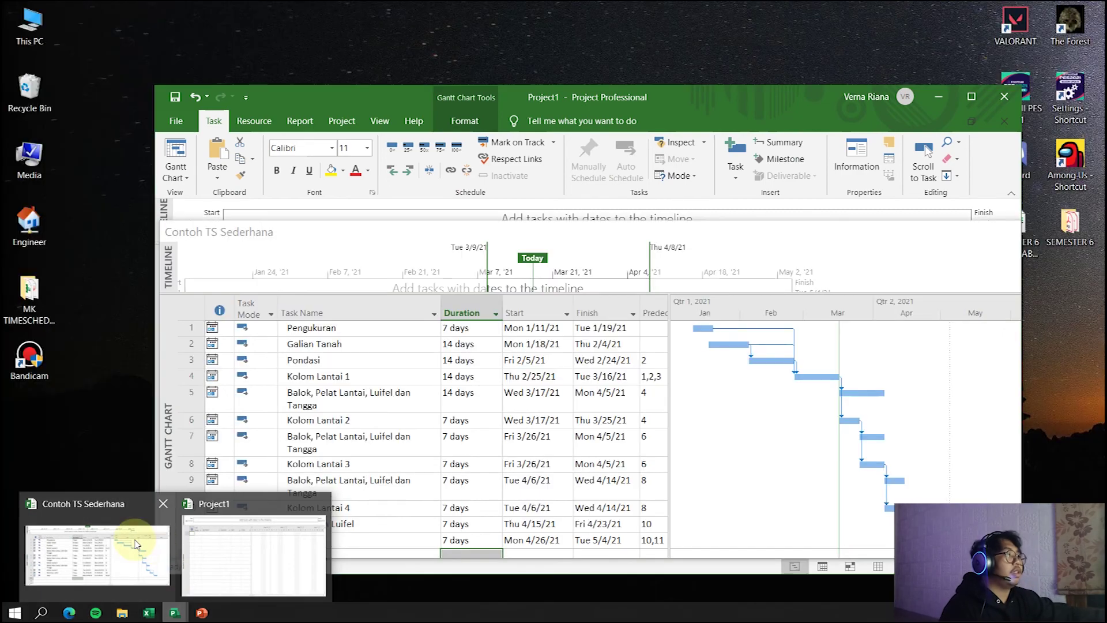
click(148, 544)
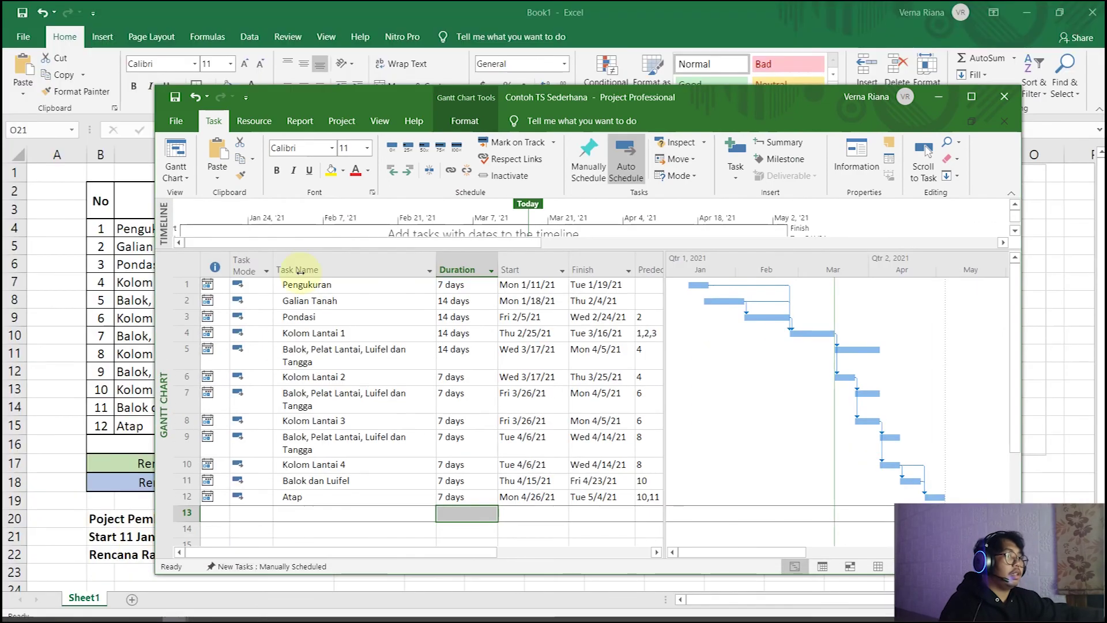
drag(735, 102, 696, 74)
click(932, 68)
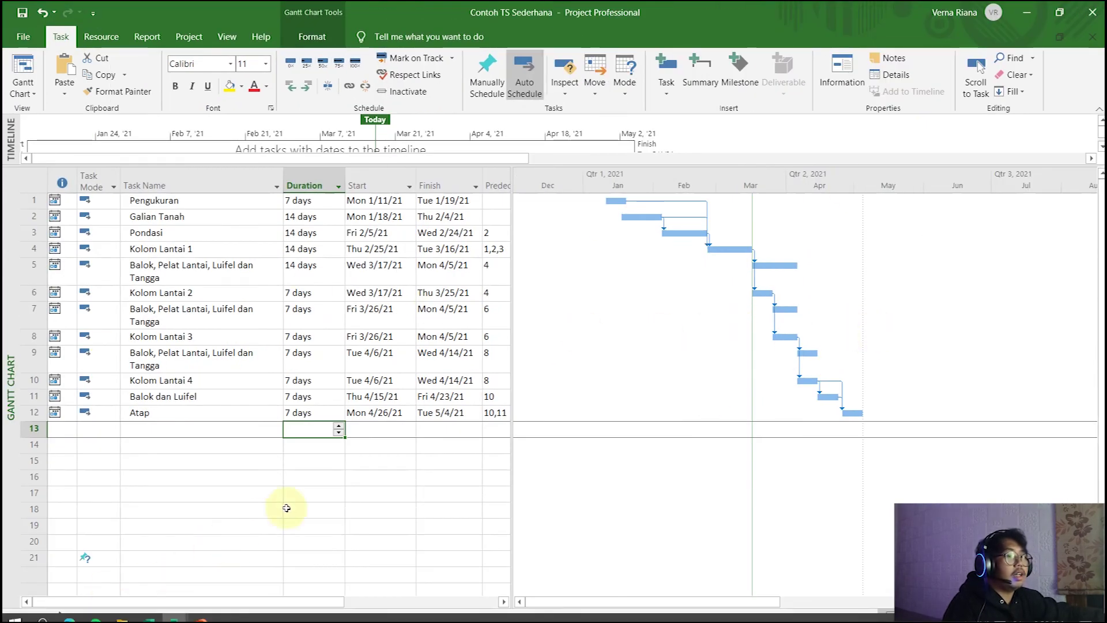
Review the task names, durations and start dates in the schedule table, beginning with Pengukuran
click(172, 206)
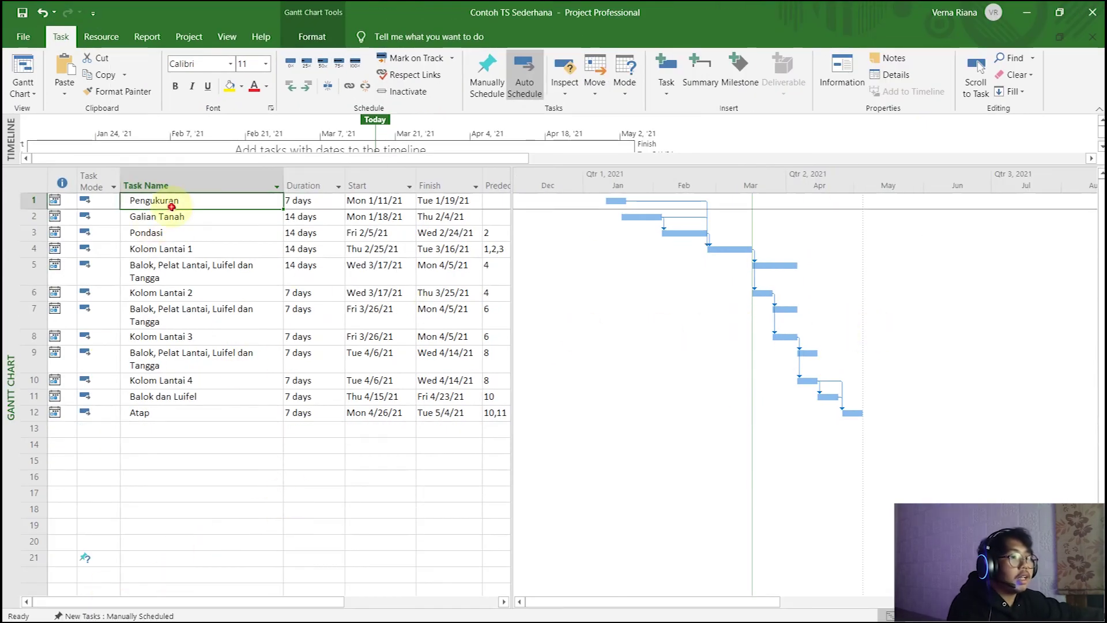
click(179, 246)
click(192, 265)
click(271, 460)
click(351, 509)
click(650, 484)
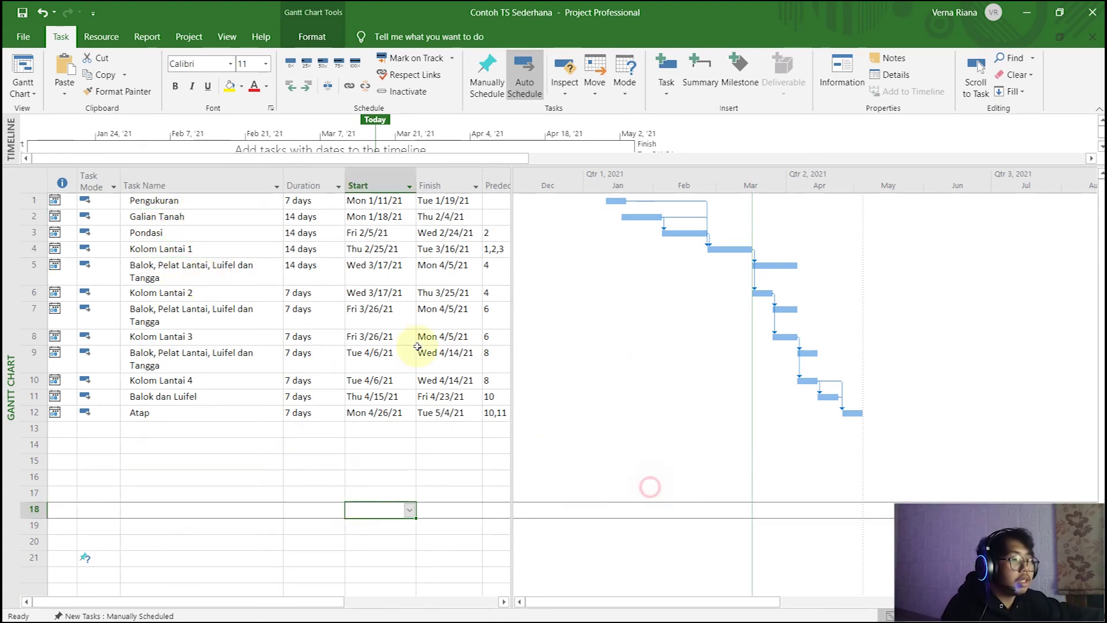
click(311, 203)
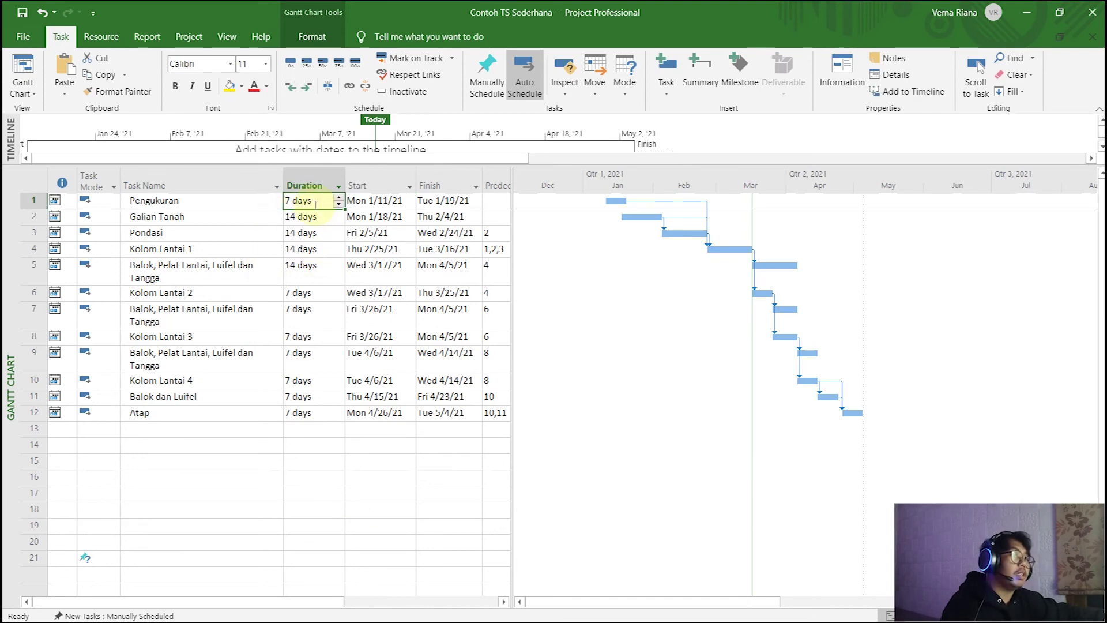
click(351, 509)
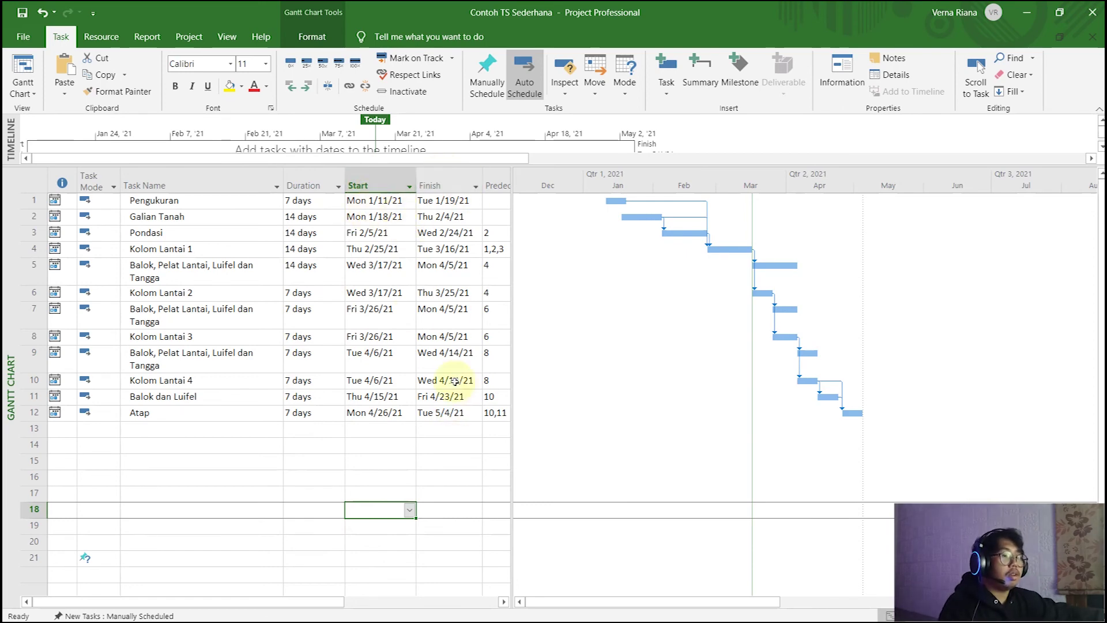
Add a task named Finishing in row 13, below Atap, with a duration of 14 days
click(161, 429)
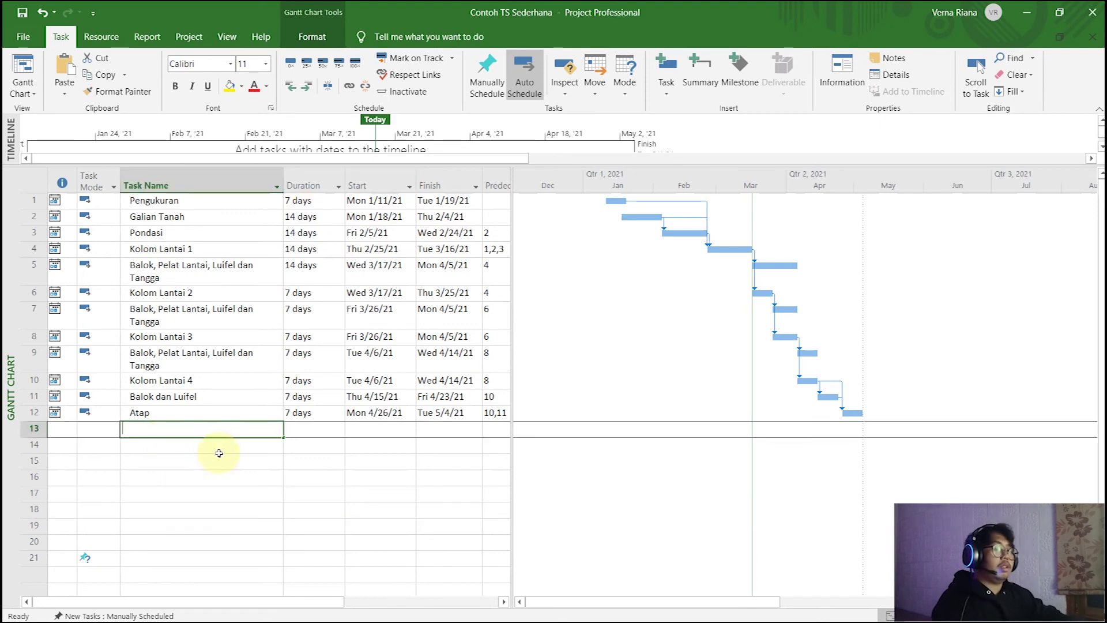
text(Finishing)
key(Return)
key(Tab)
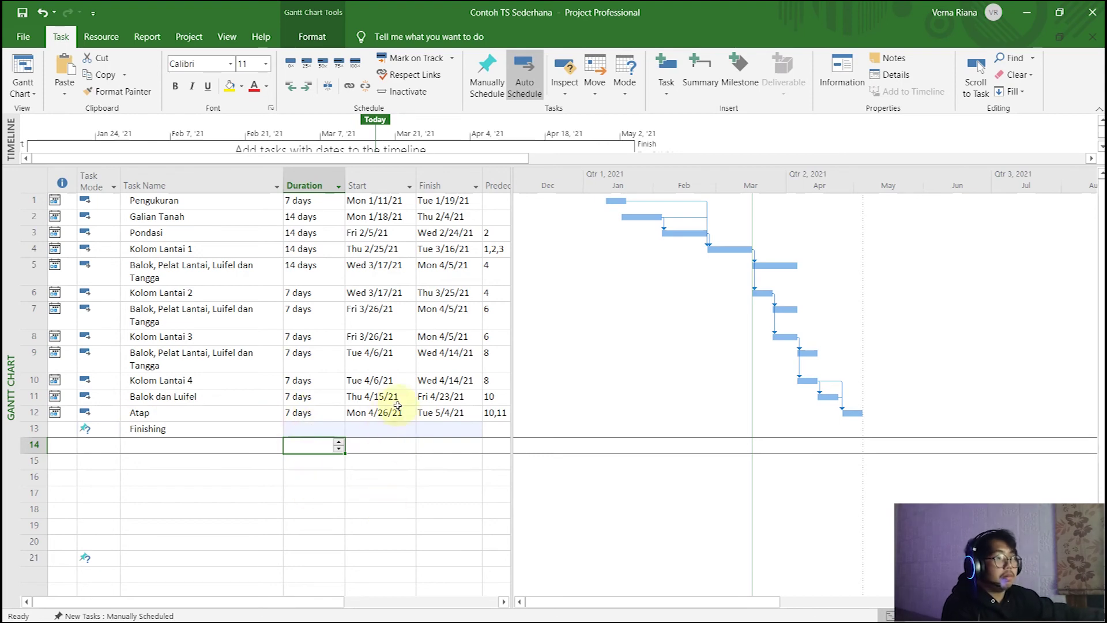
key(Up)
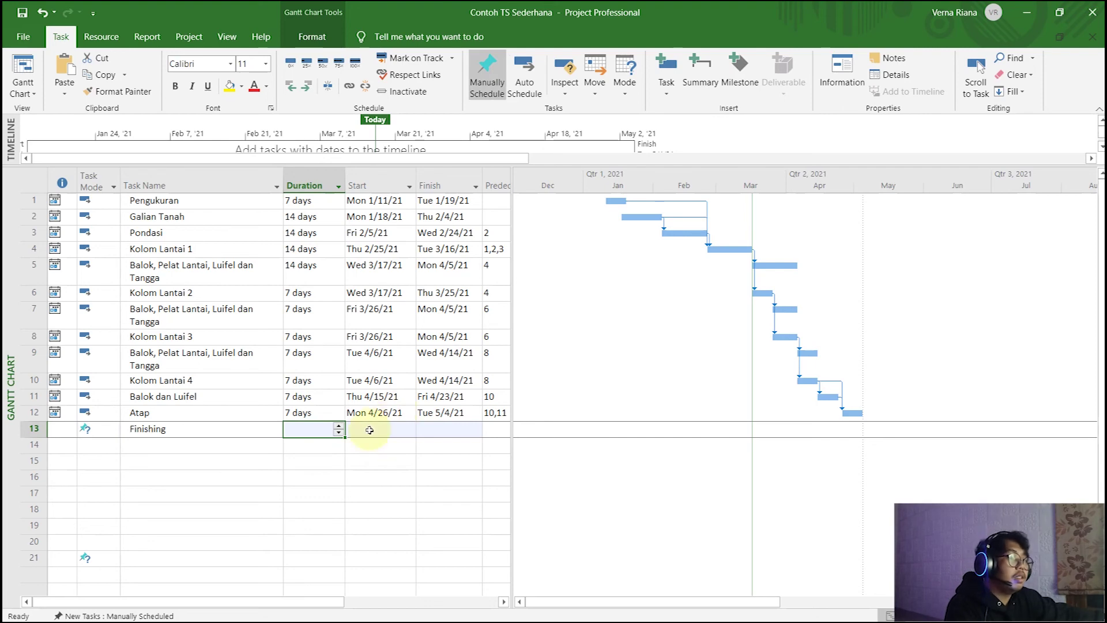
click(390, 489)
click(376, 429)
click(316, 430)
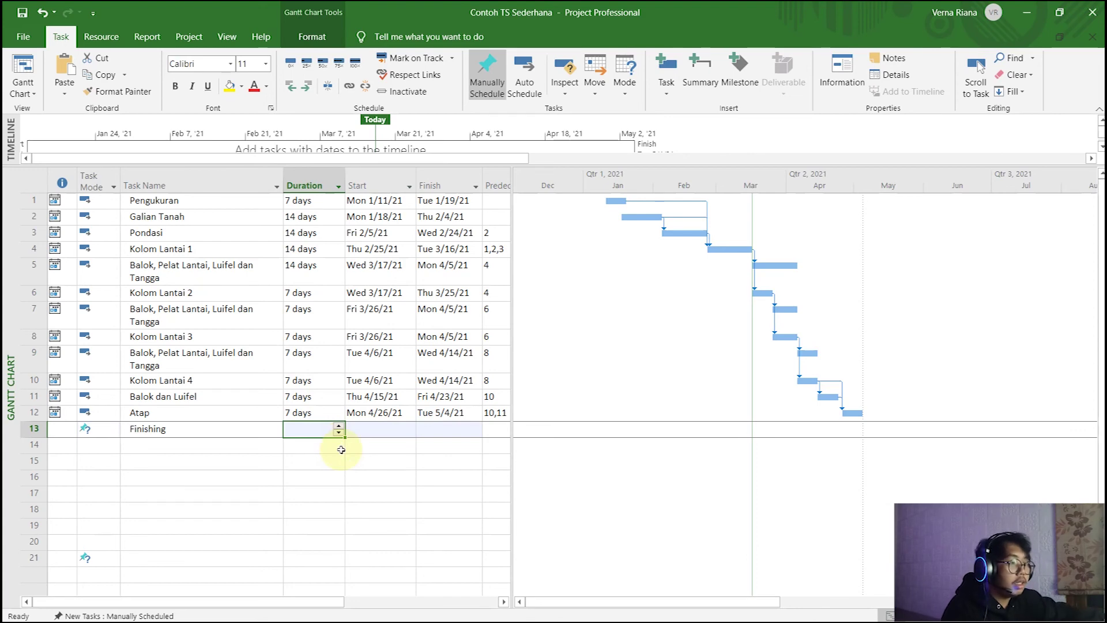
text(14)
key(Return)
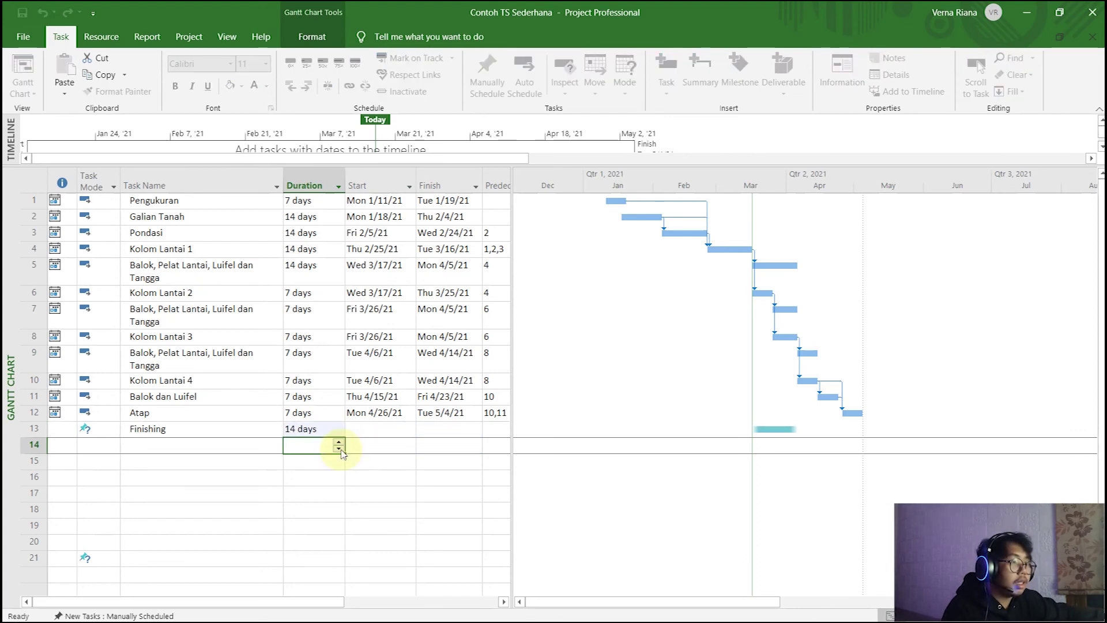
Set the Finishing task's start date to Monday, April 26, 2021, and check its finish date and Gantt bar
click(387, 431)
click(408, 428)
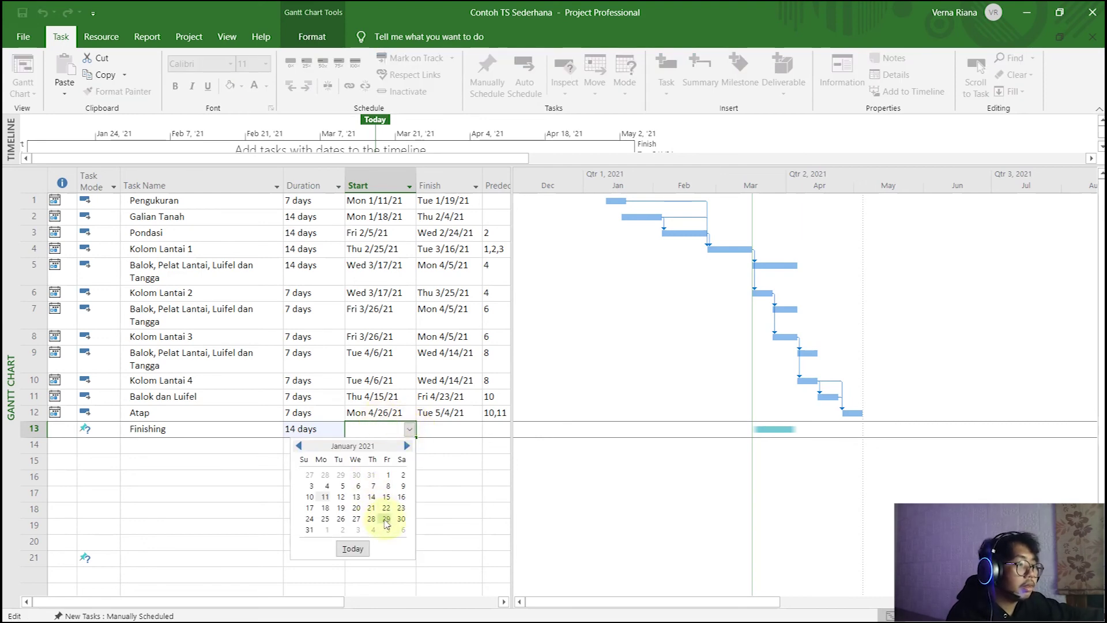
click(407, 446)
click(407, 446)
click(300, 447)
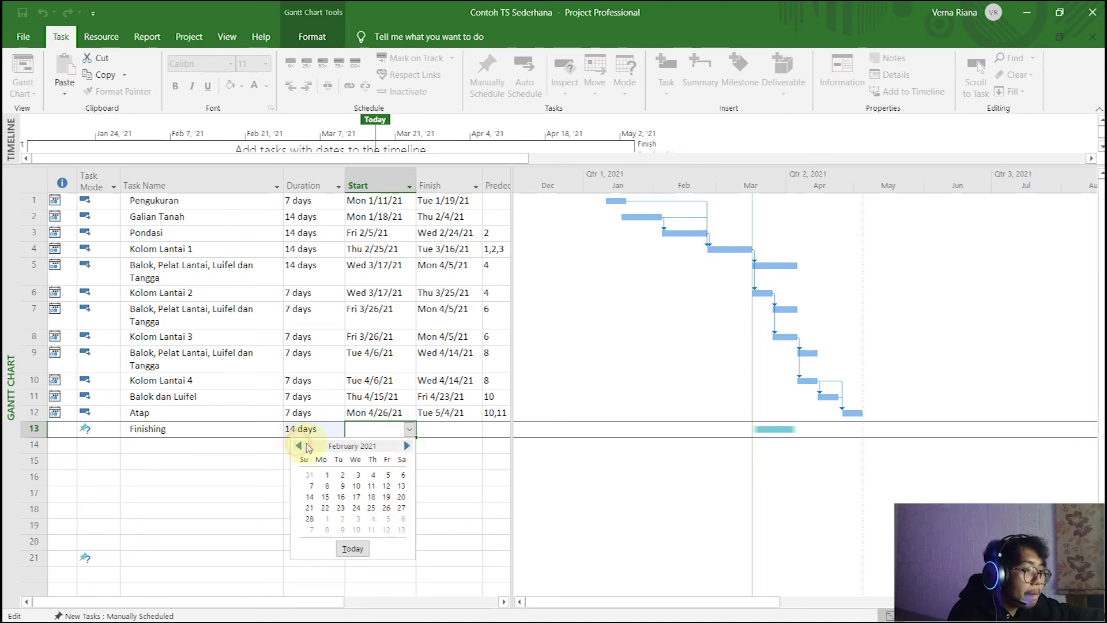
click(407, 447)
click(407, 447)
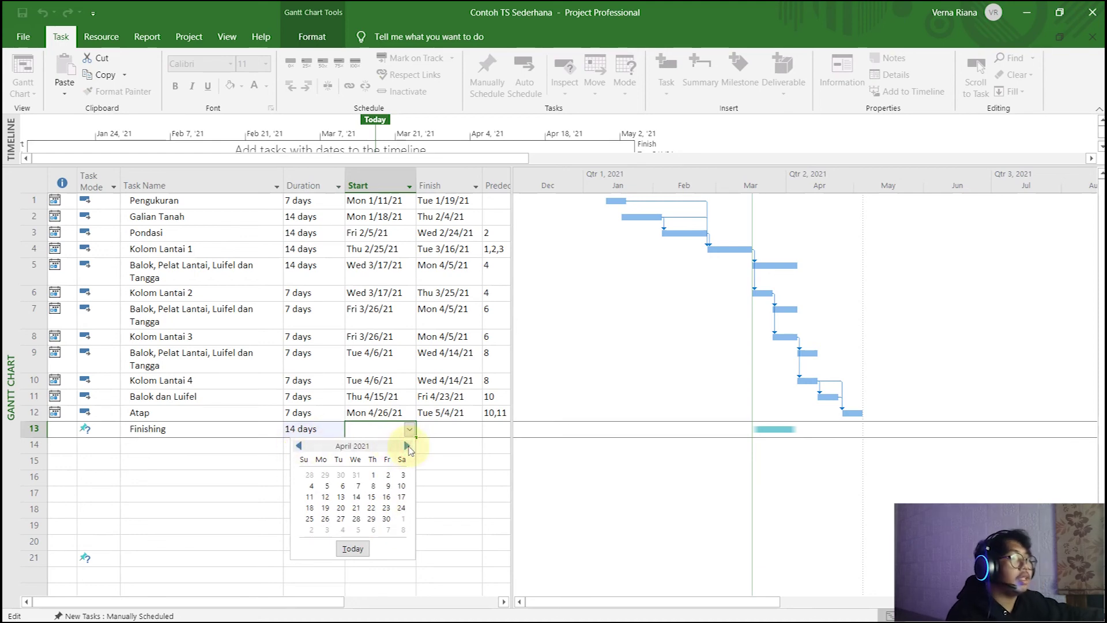
click(328, 520)
click(421, 494)
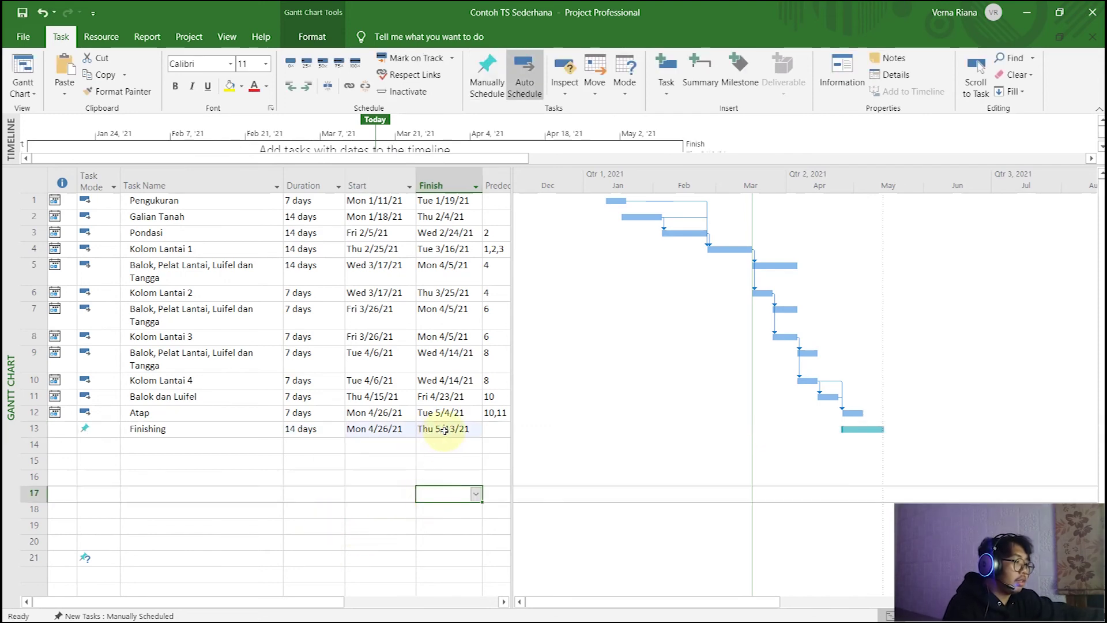
click(445, 429)
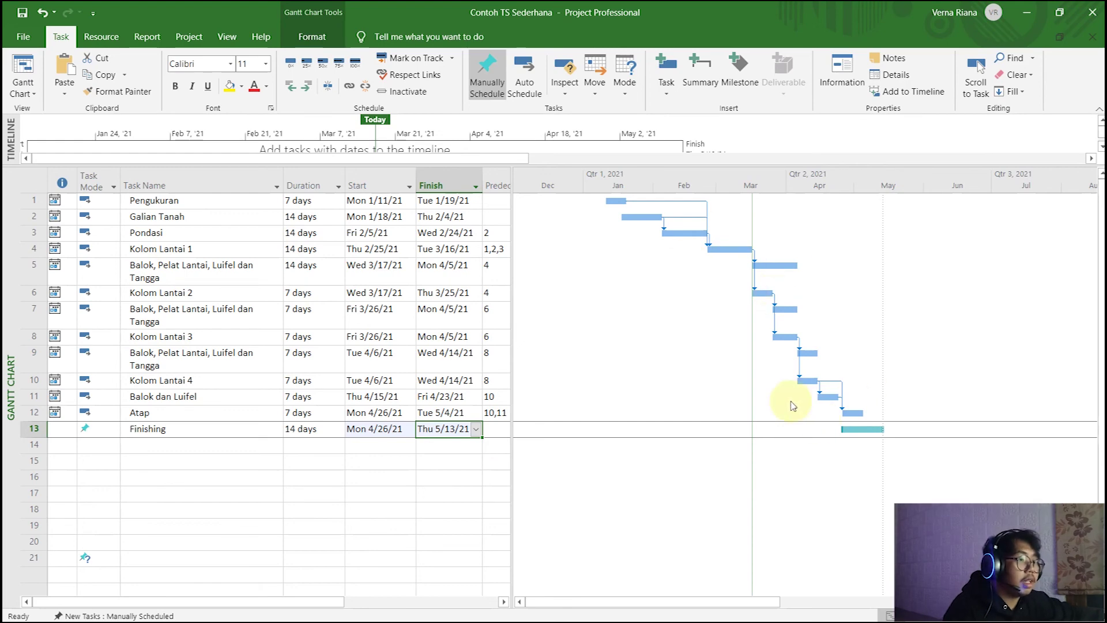
click(448, 490)
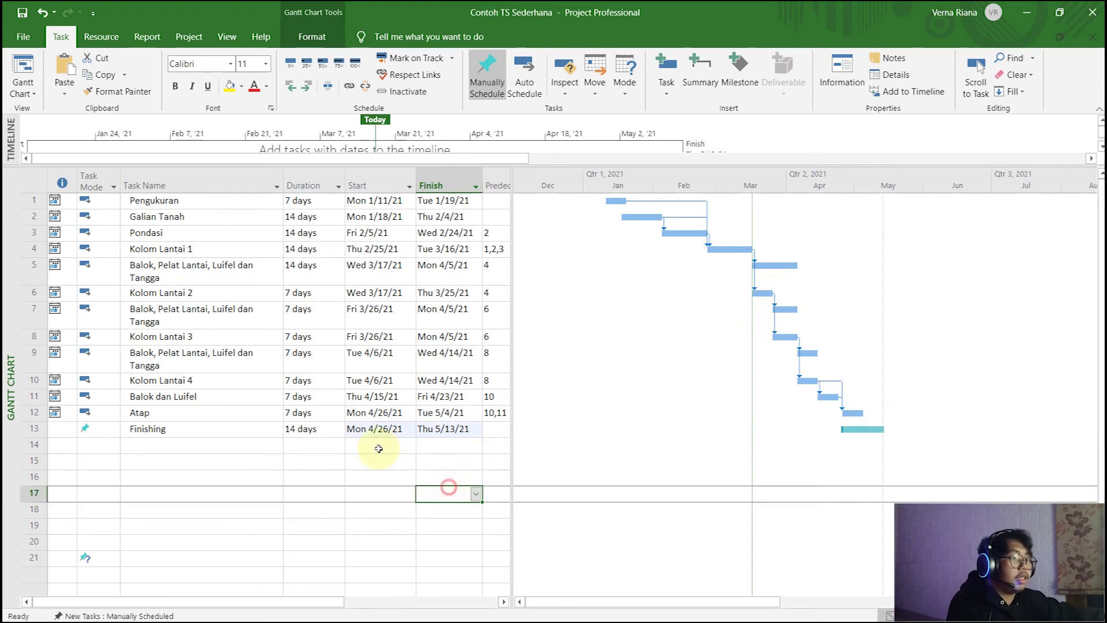
Clear the Finishing task's name, duration, start and finish cells in row 13
click(235, 489)
click(149, 430)
drag(149, 429, 446, 428)
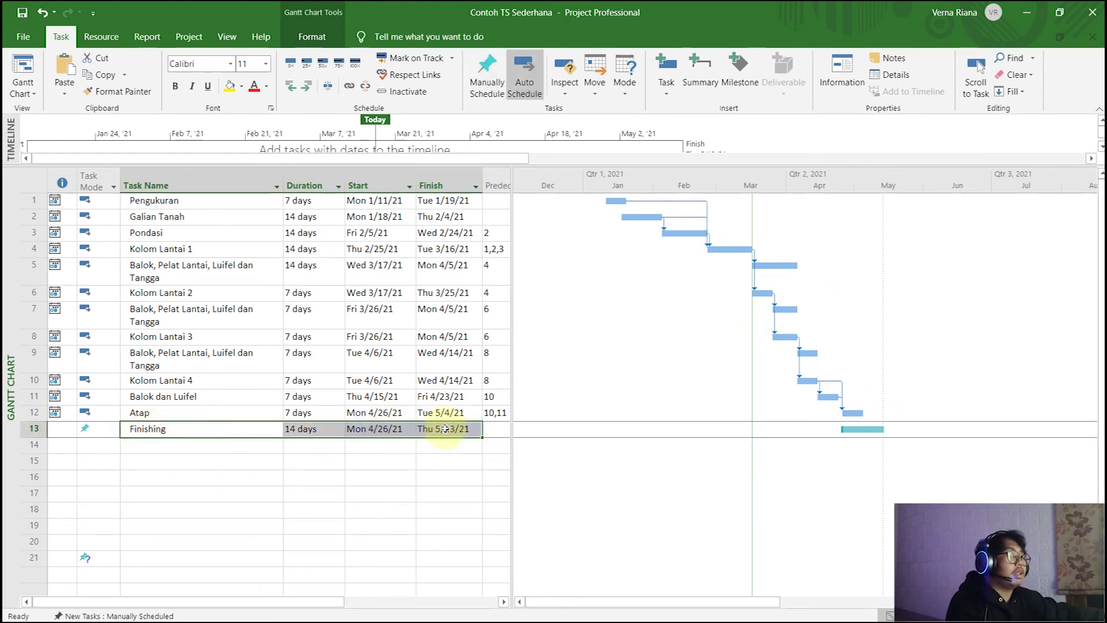
key(Delete)
click(378, 508)
click(228, 524)
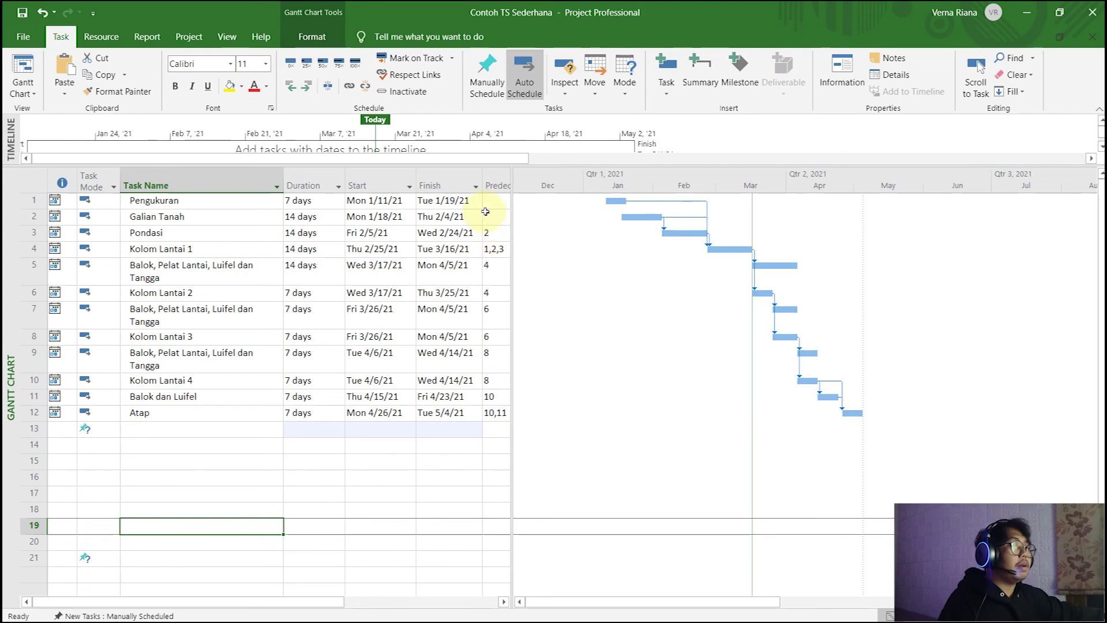
Widen the task table so the whole Predecessors column shows beside the Gantt chart
drag(510, 185, 543, 222)
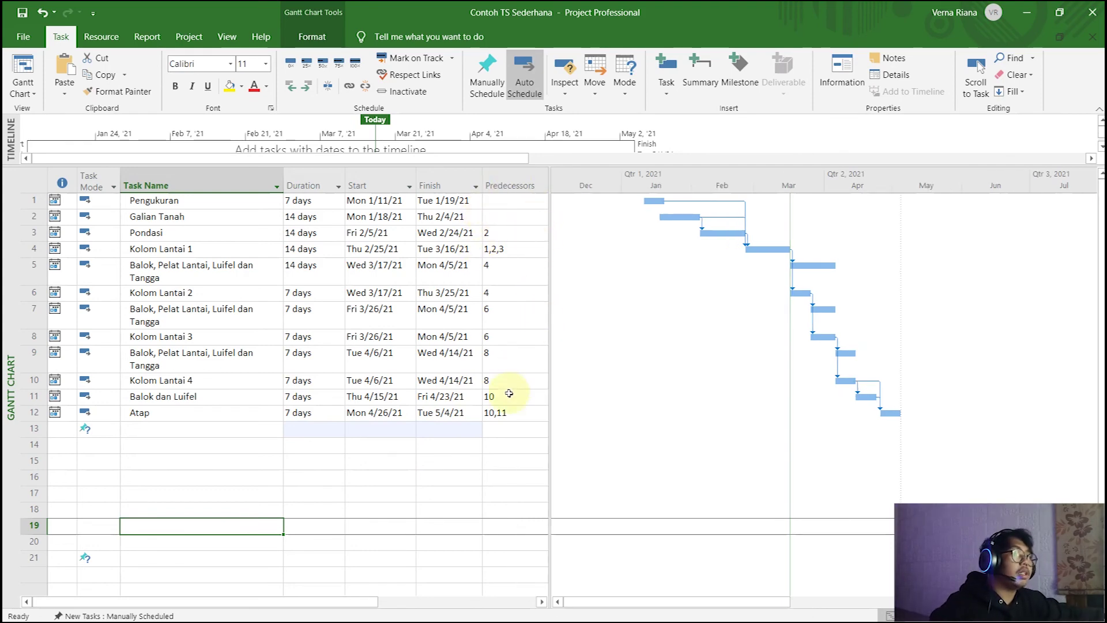
drag(549, 173, 546, 173)
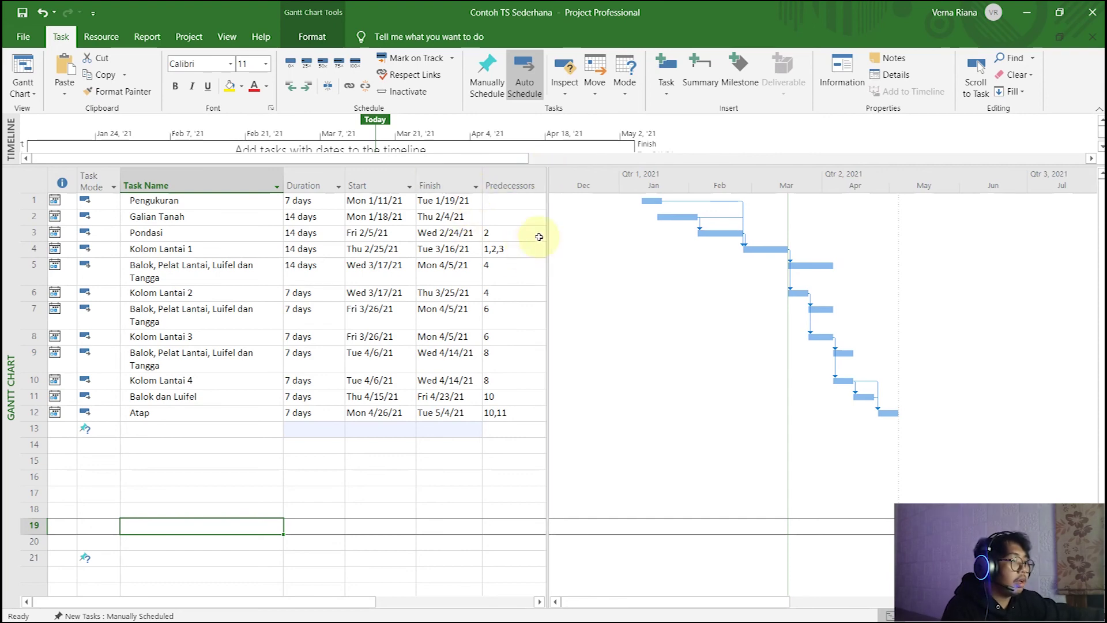
click(492, 458)
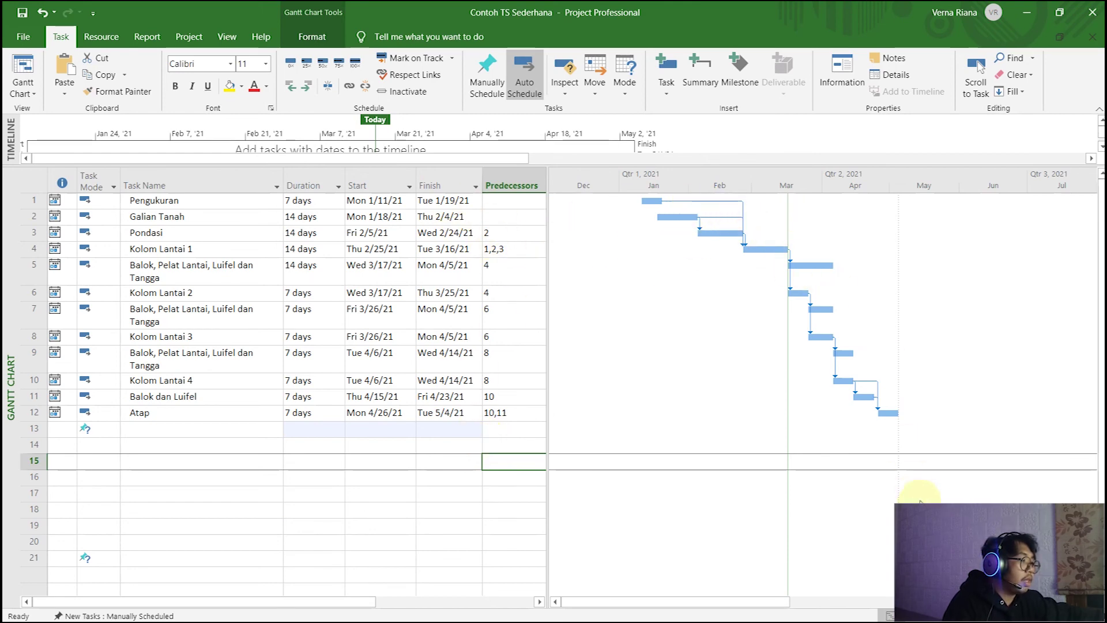
Magnify the Gantt timescale to days and examine how Kolom Lantai 1 links to the row 5 Balok task and Kolom Lantai 2
key(ctrl+slash)
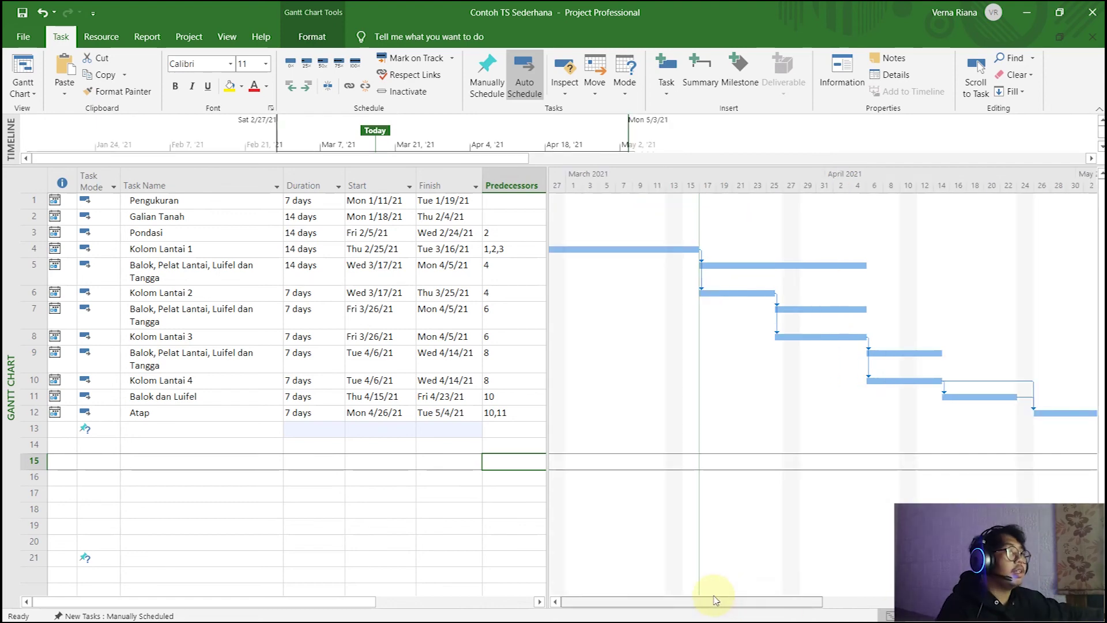
click(667, 248)
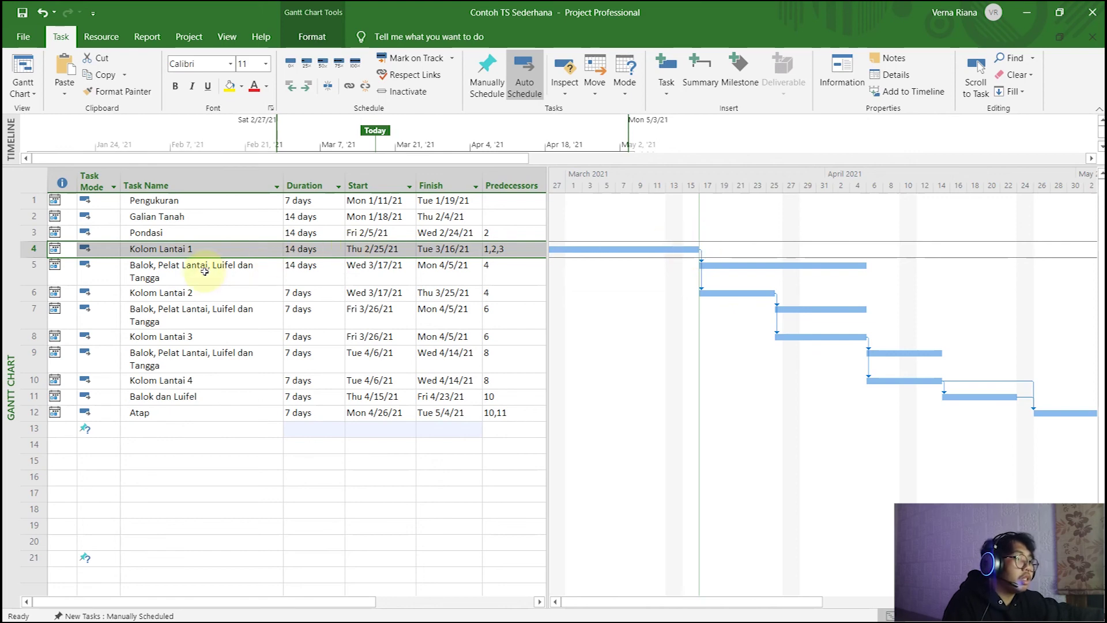
click(715, 264)
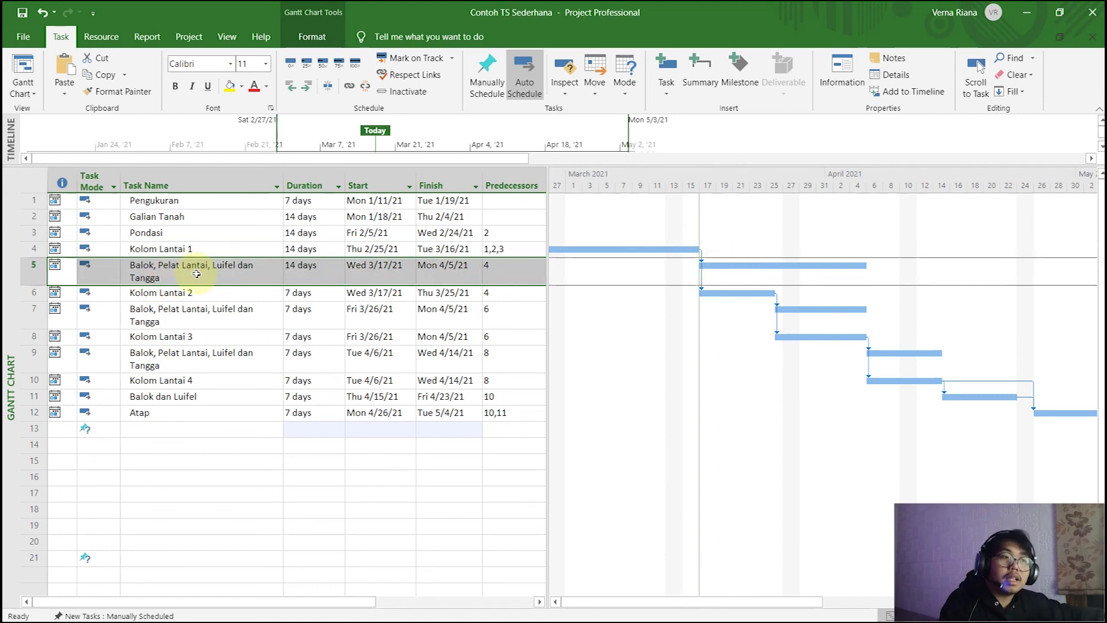
click(222, 267)
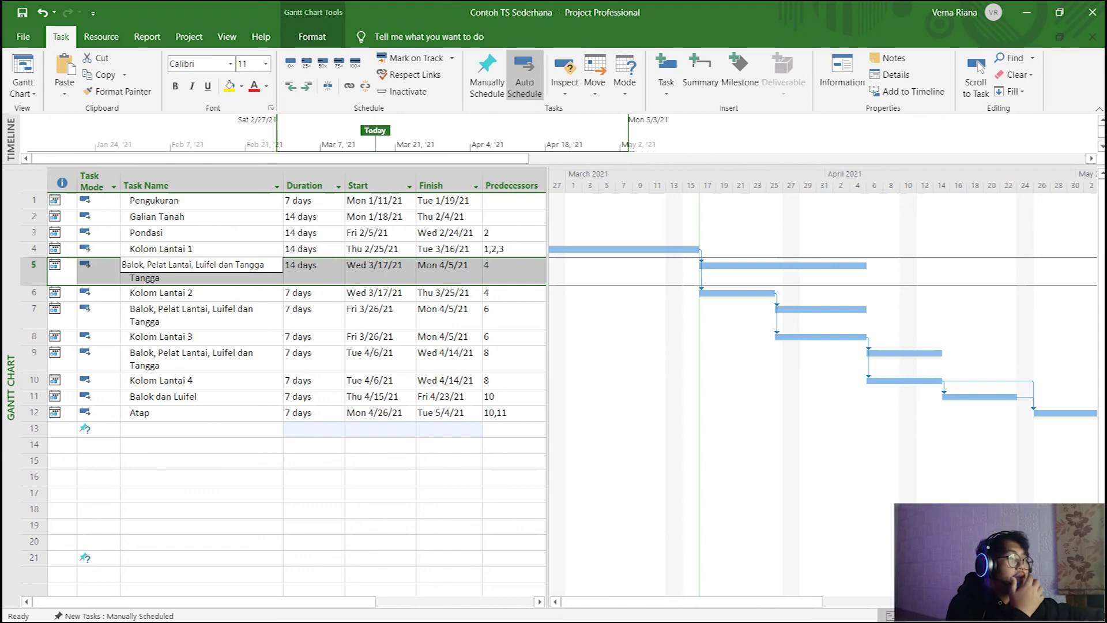
click(253, 523)
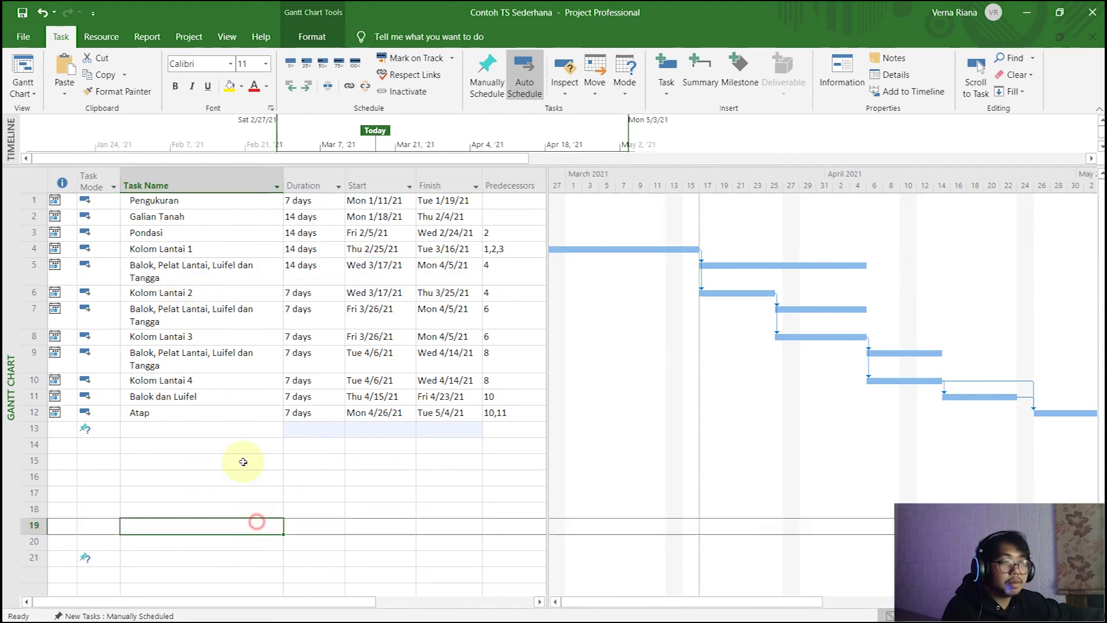
click(181, 299)
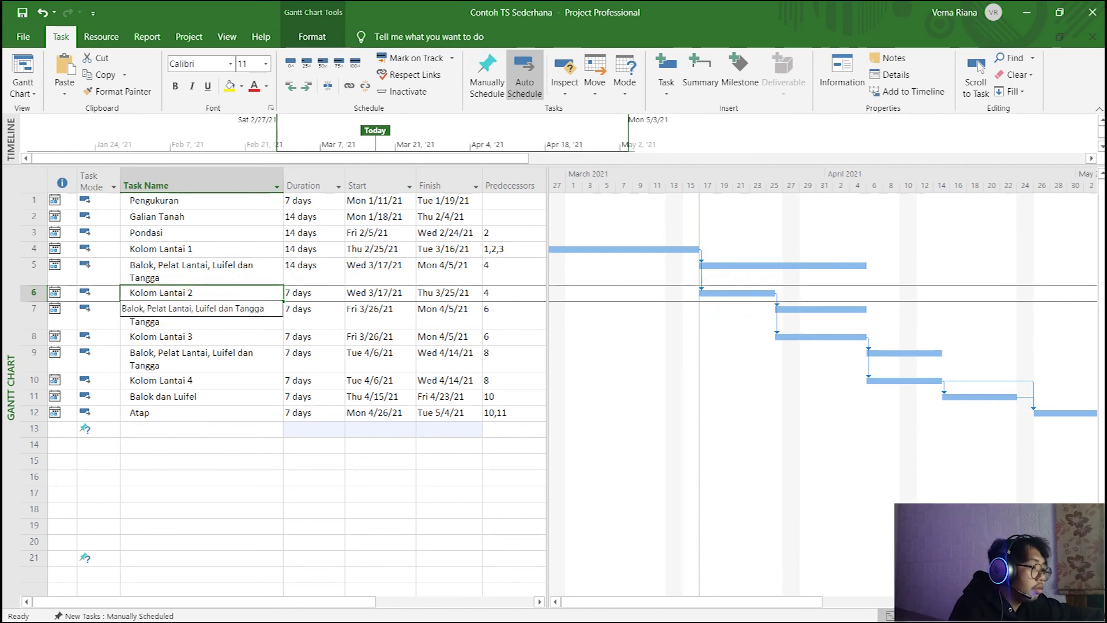
drag(777, 465, 802, 464)
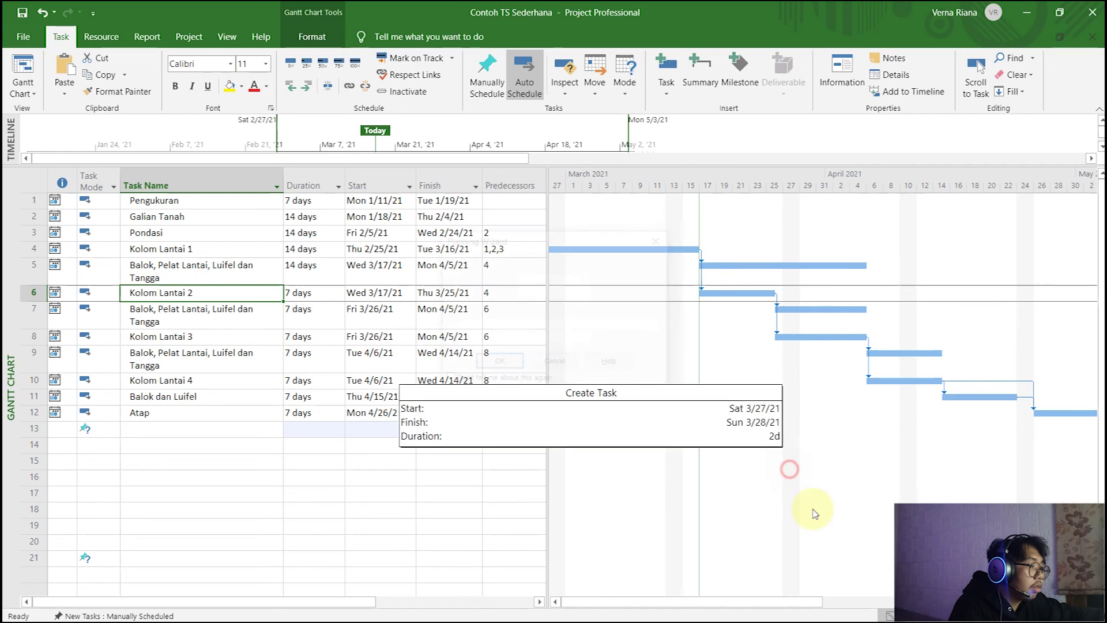
click(657, 244)
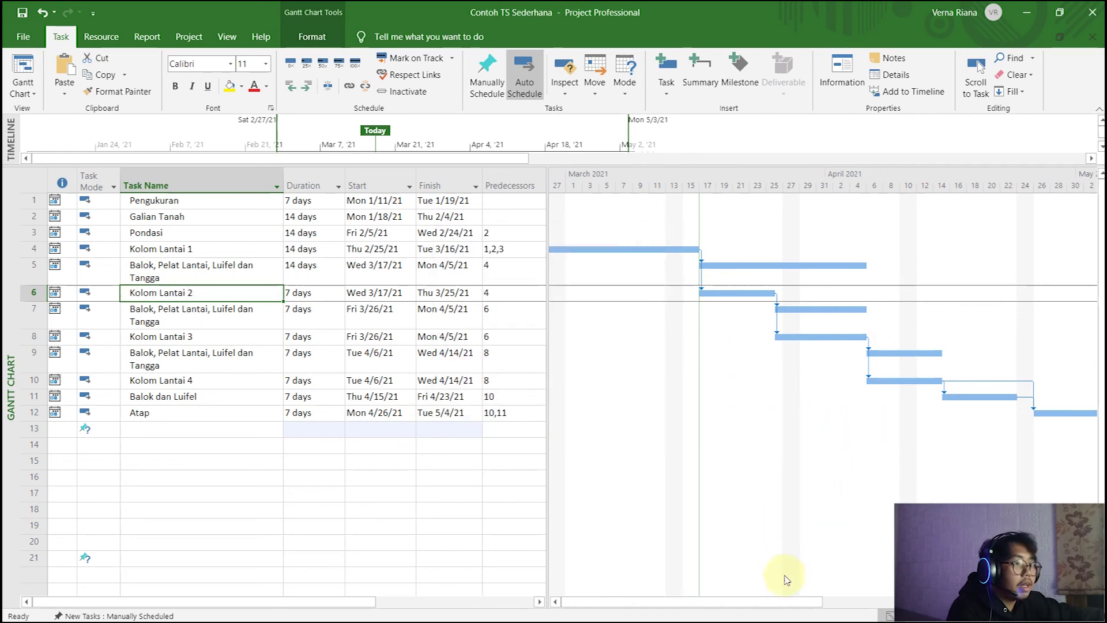
Examine how Atap depends on Kolom Lantai 4 and Balok dan Luifel, and check the predecessors of Kolom Lantai 1
drag(766, 598, 829, 601)
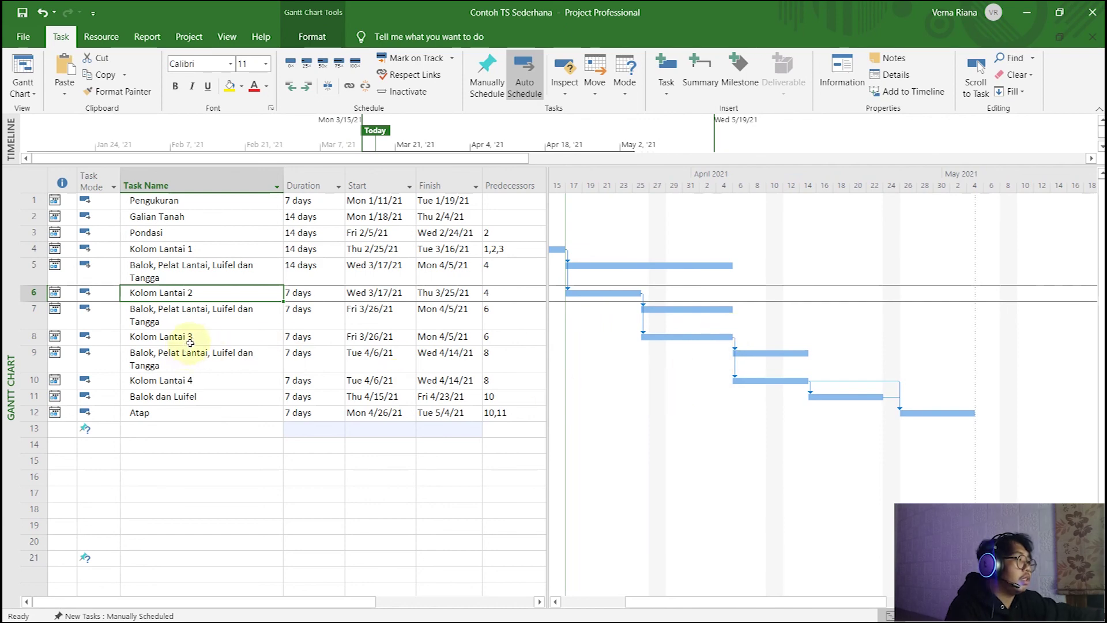
click(207, 413)
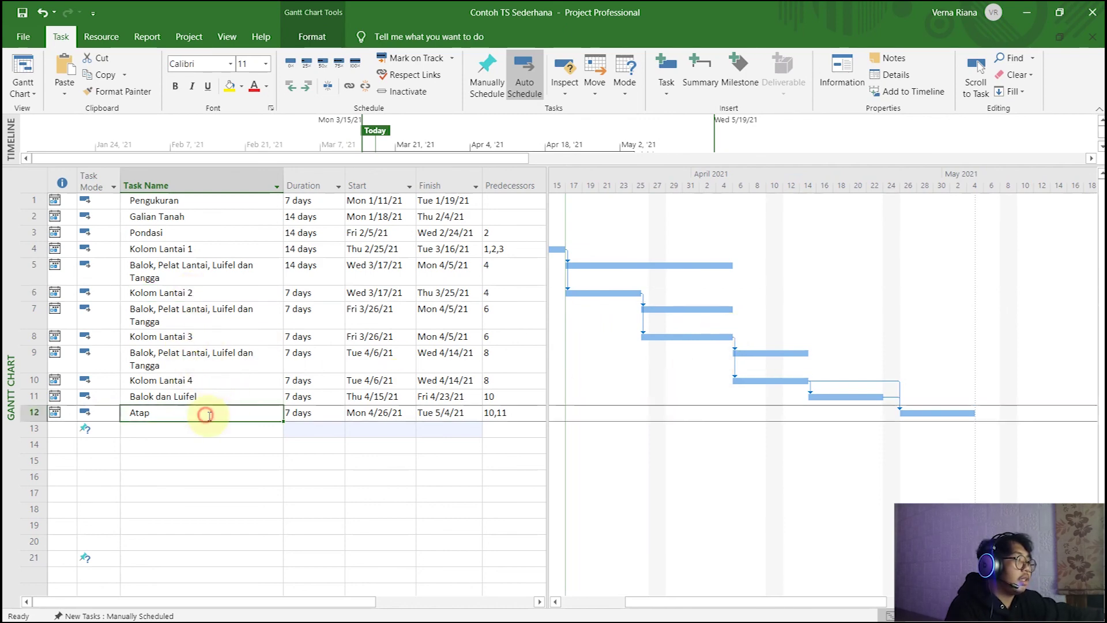
click(921, 413)
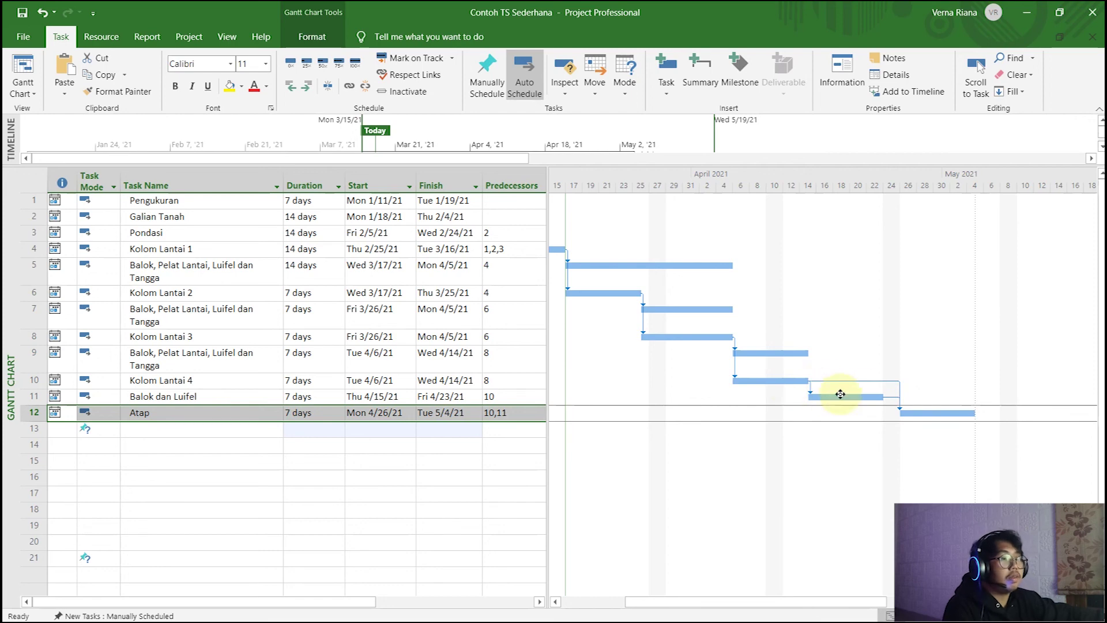
click(171, 402)
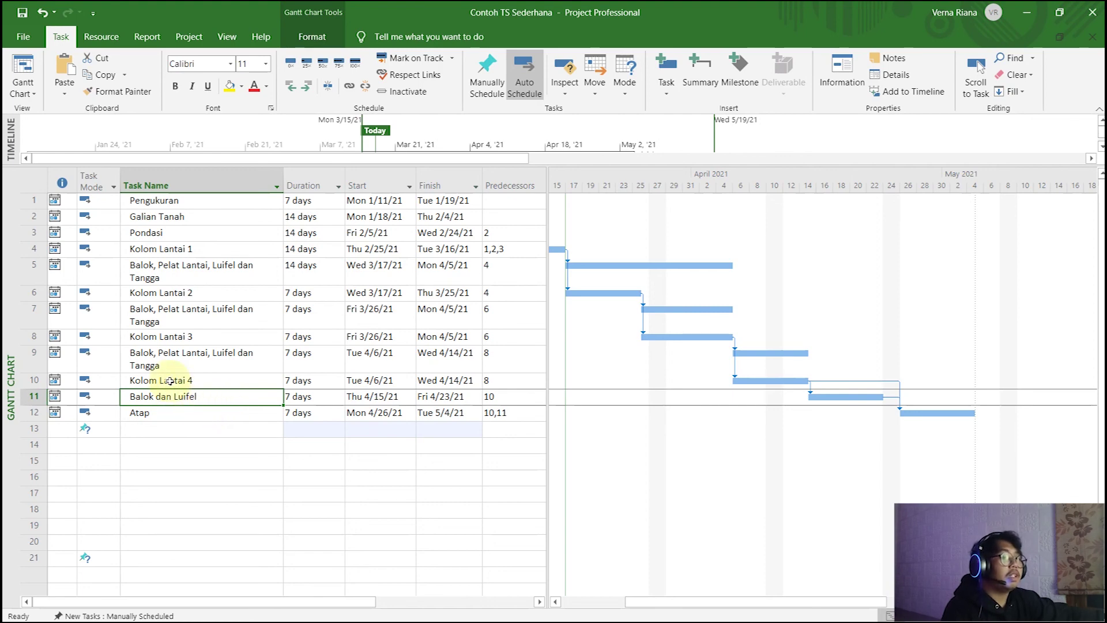
click(169, 381)
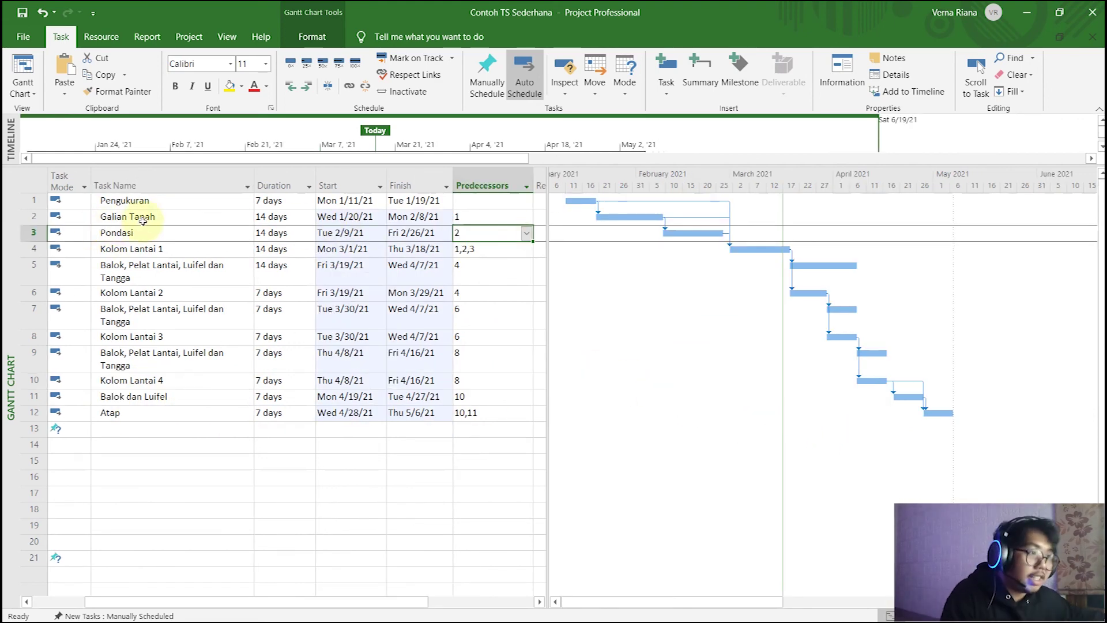
click(479, 249)
click(143, 251)
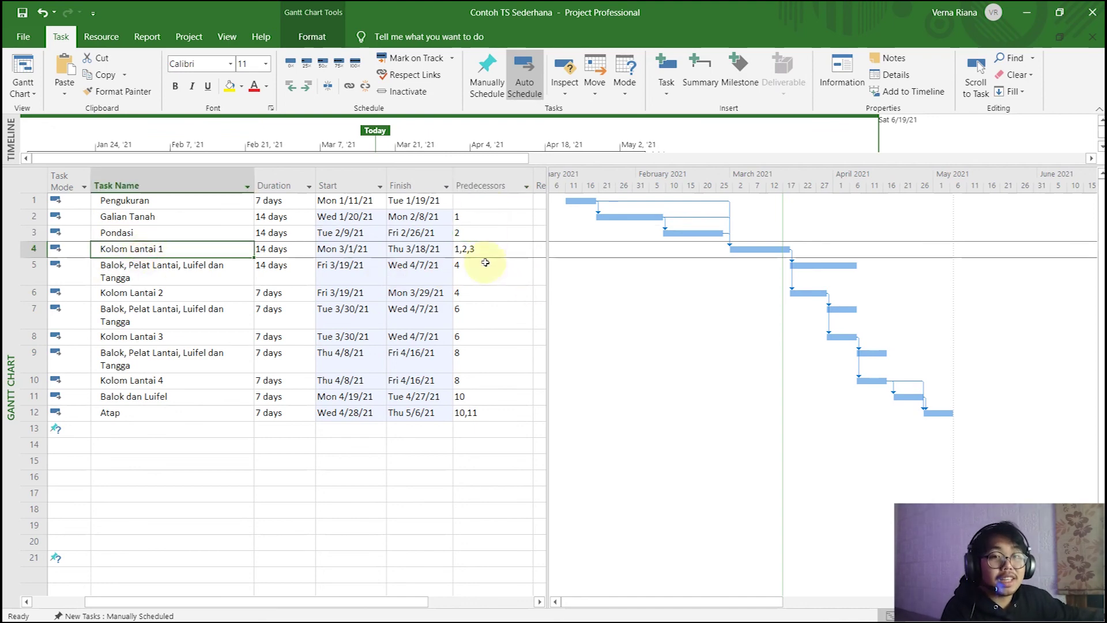